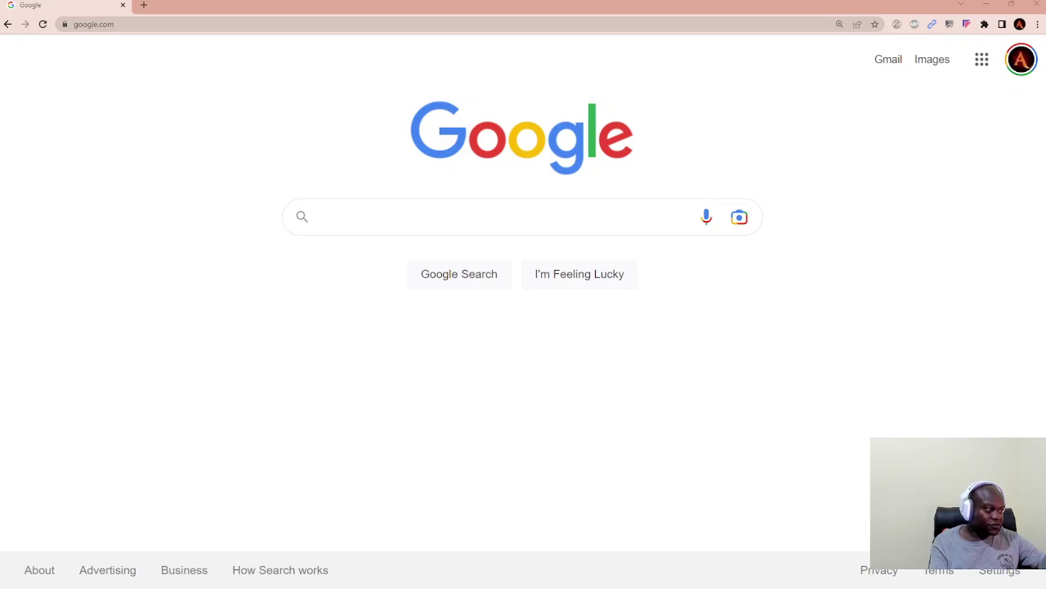
Step: Focus the Google search box to bring up the recent-search suggestions
click(617, 222)
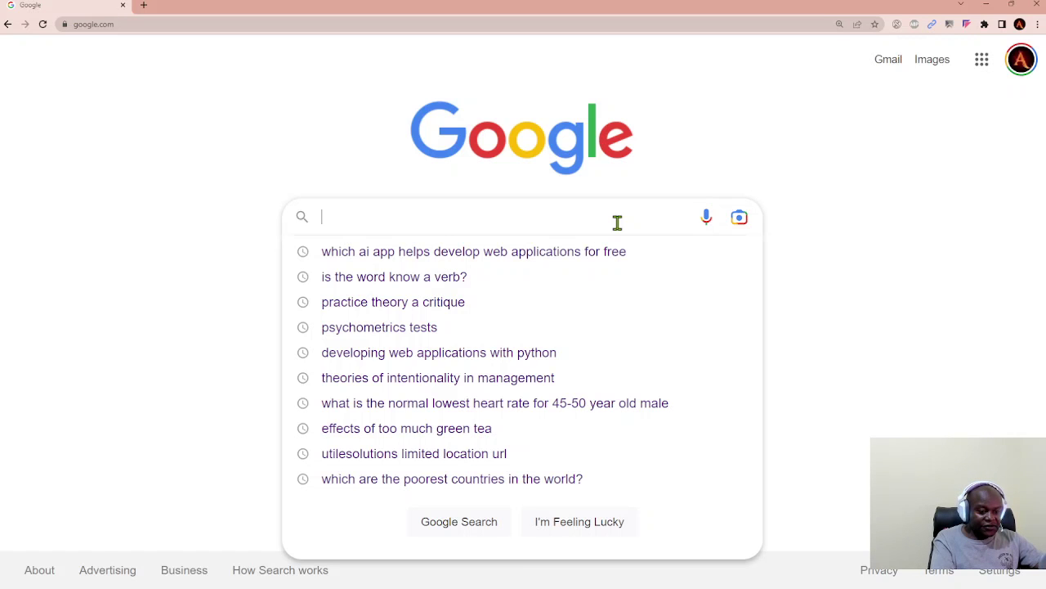
Step: Search Google for 'ministry of public service uganda'
text(w)
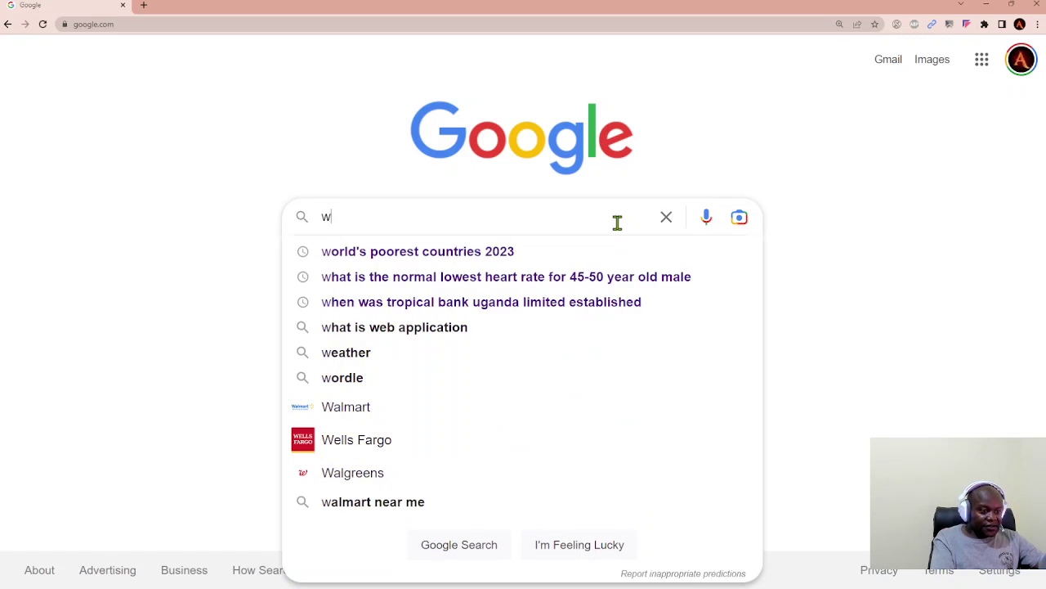
key(BackSpace)
text(ministry o)
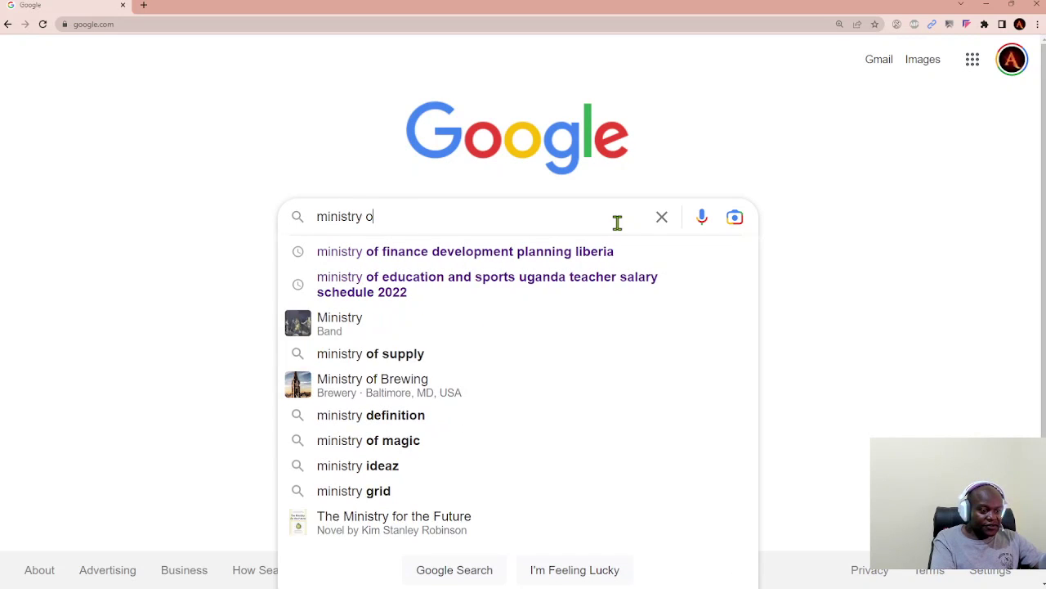
text(f public se)
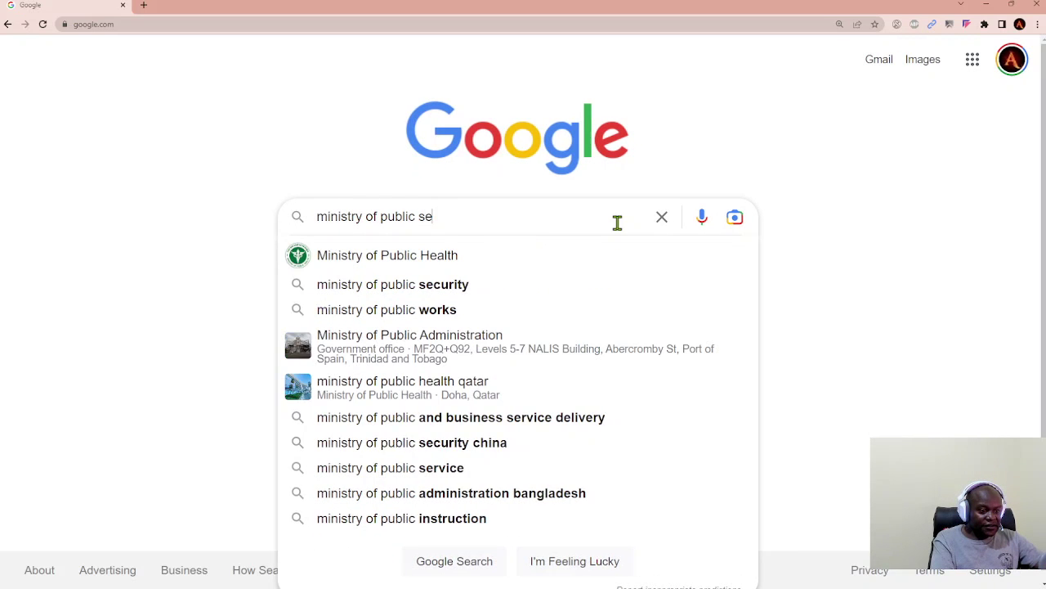
text(rvi)
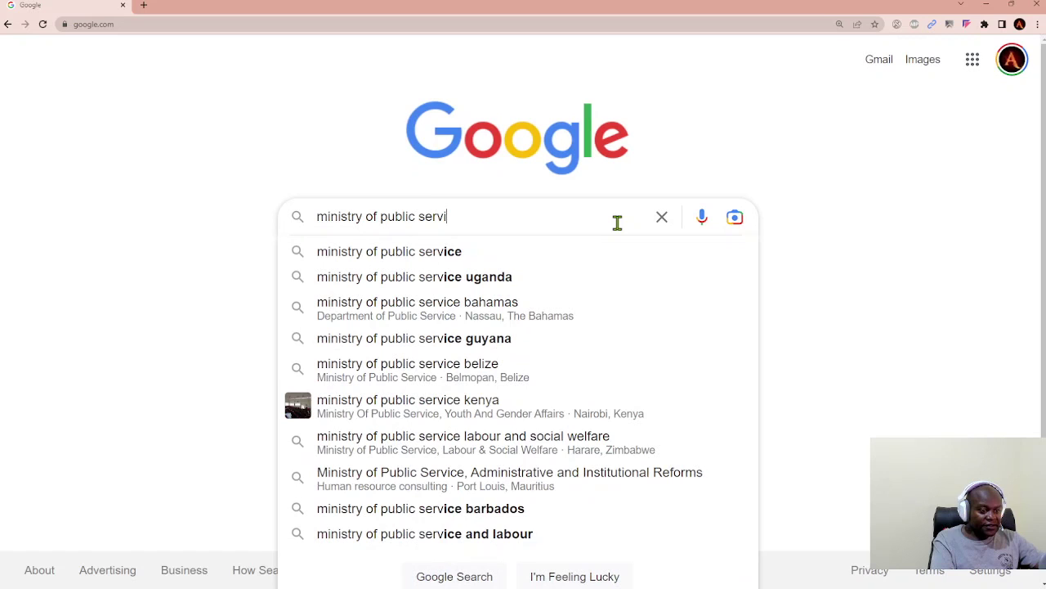
text(ce)
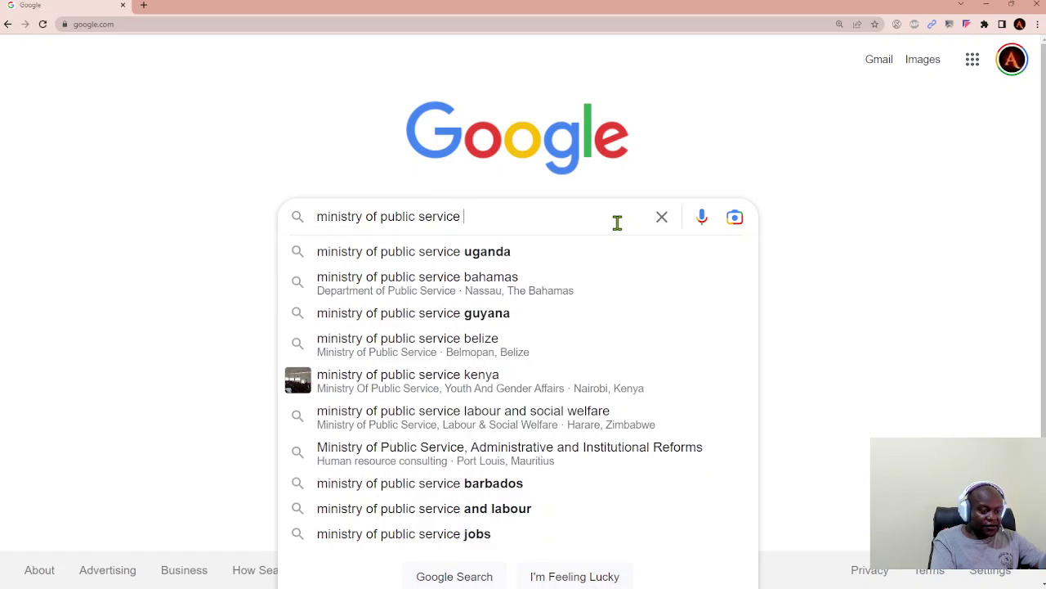
text( uganda)
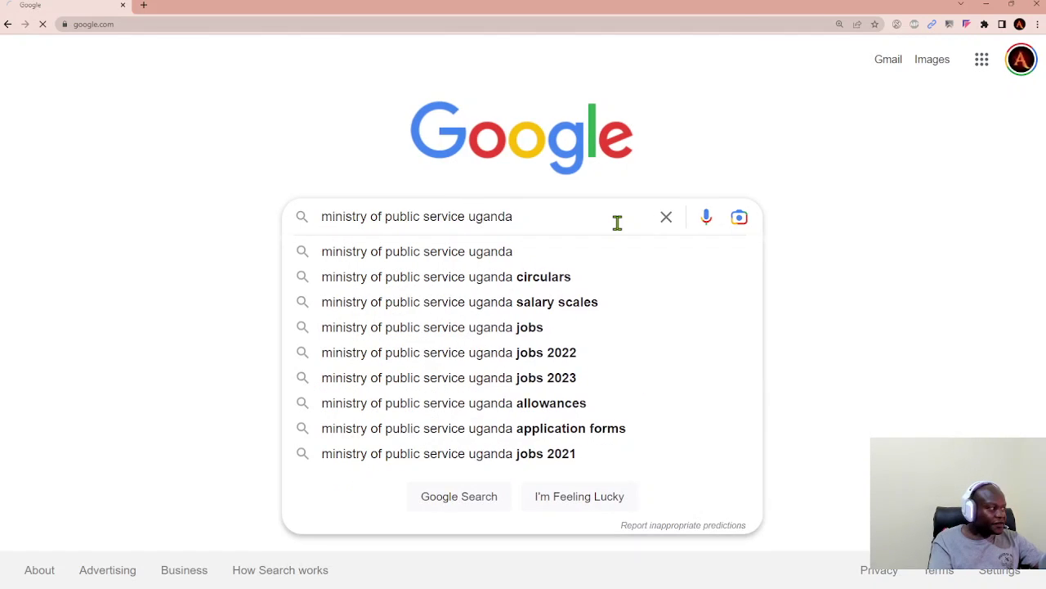
key(Return)
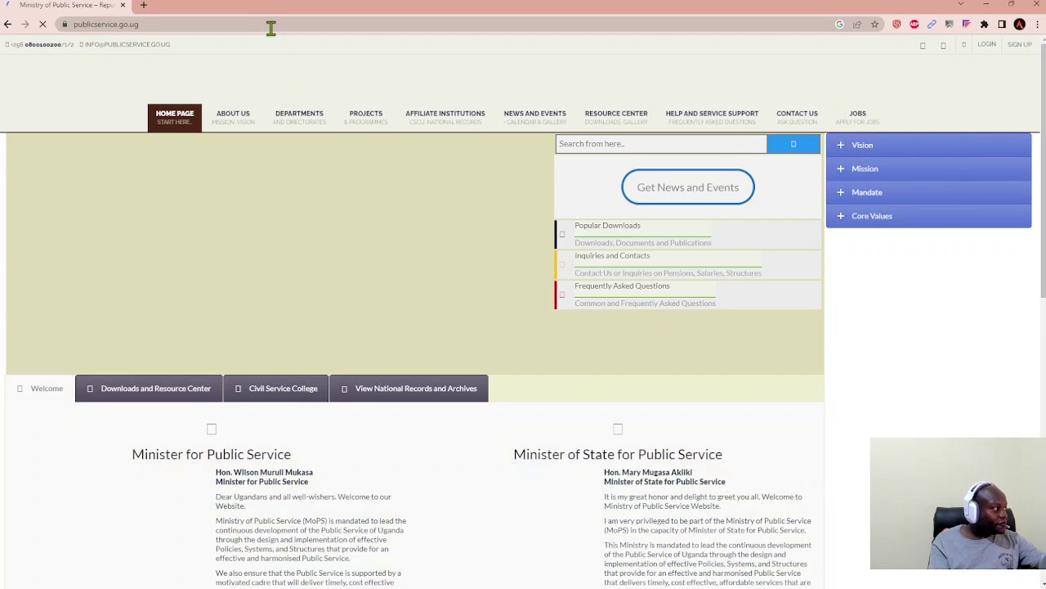
Step: Leave the ministry site and return to the Google home page
click(271, 28)
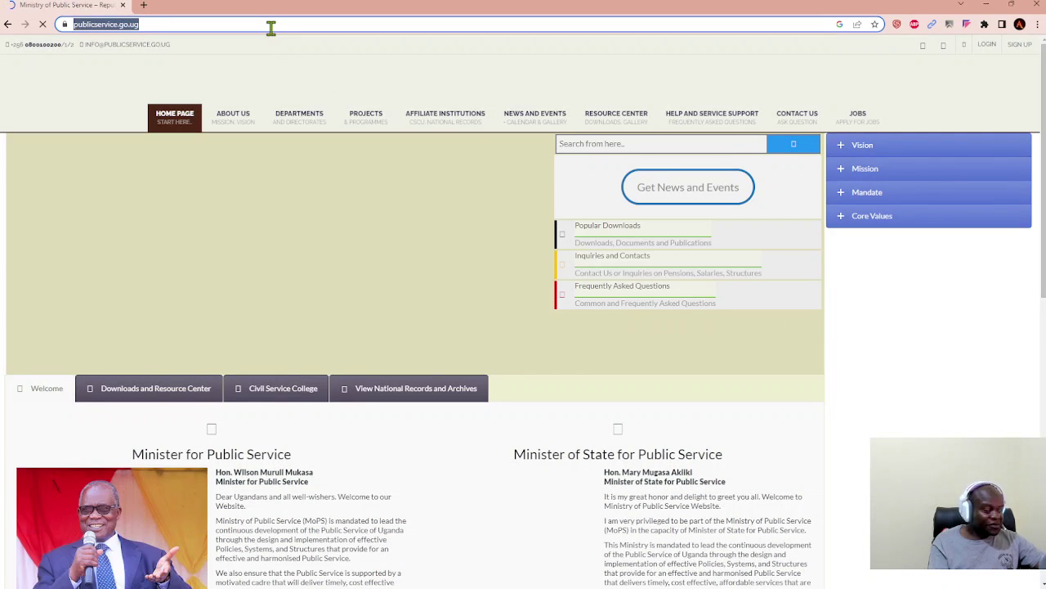
click(9, 25)
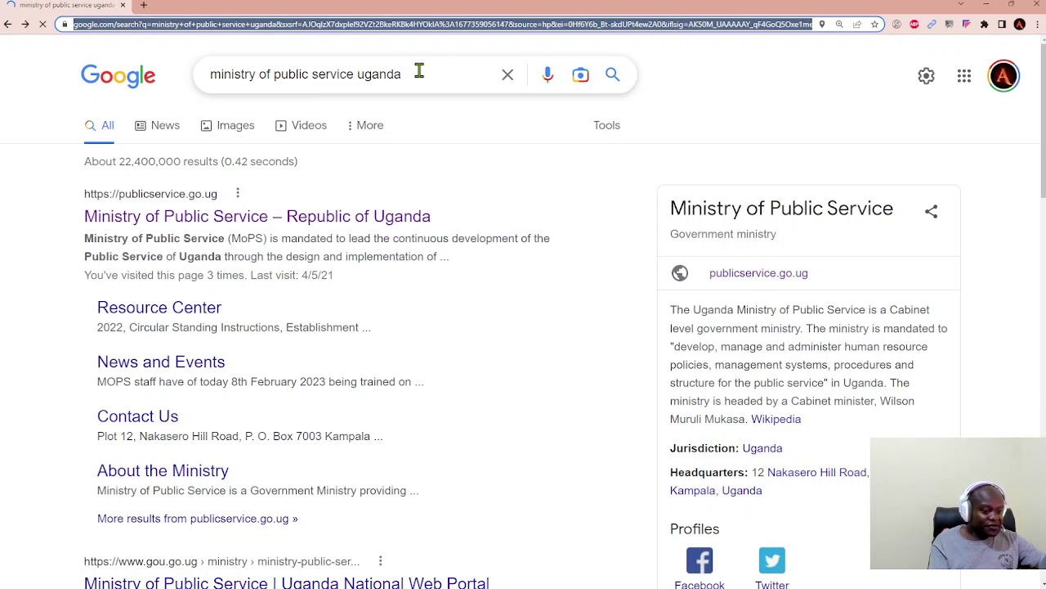
click(10, 30)
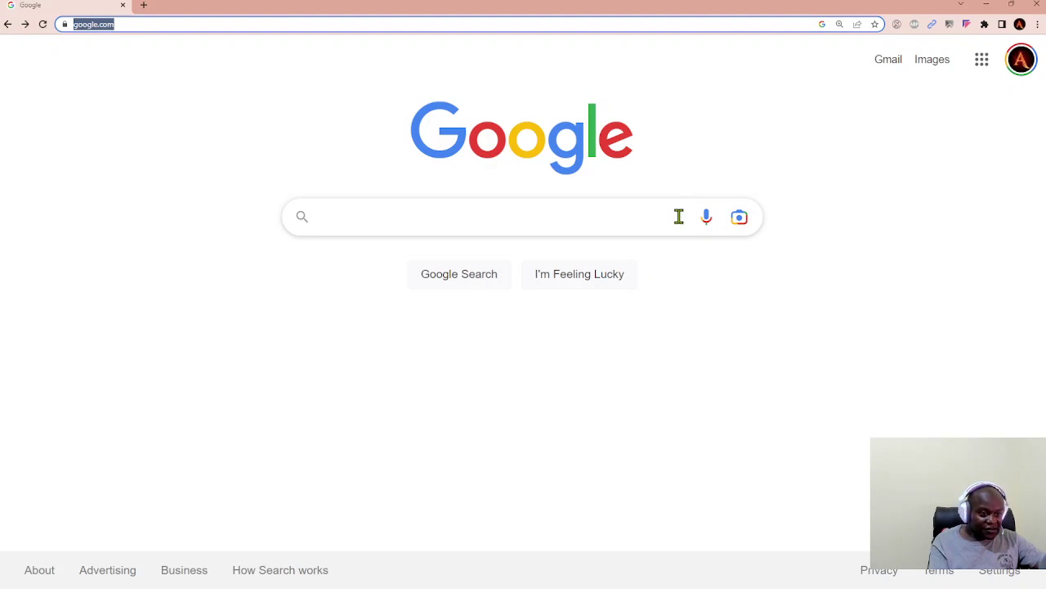
Step: Search Google for 'Public service commission uganda'
click(619, 217)
text(PUbl)
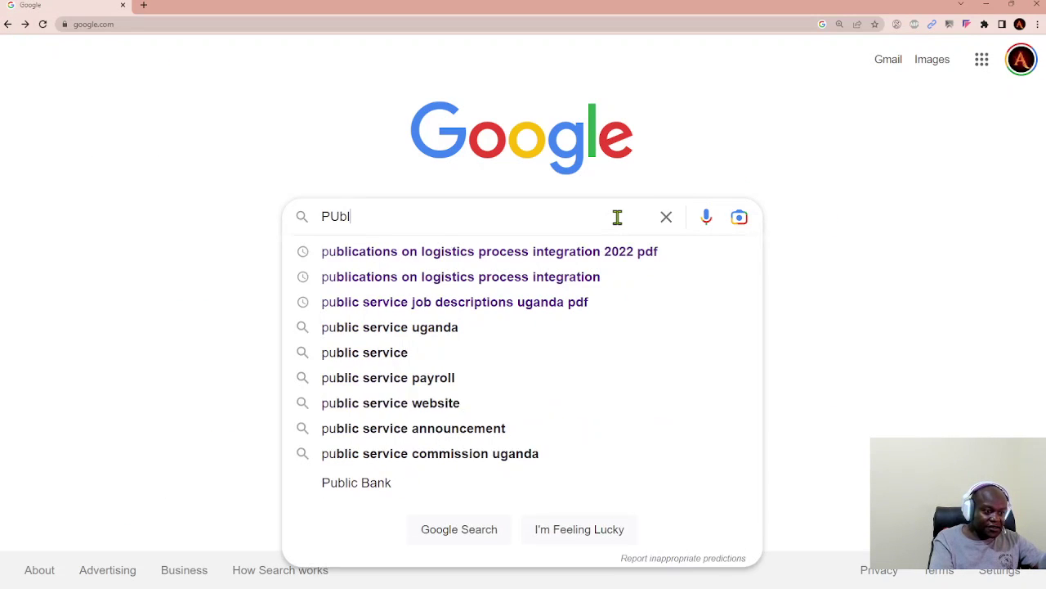
text(ic servic)
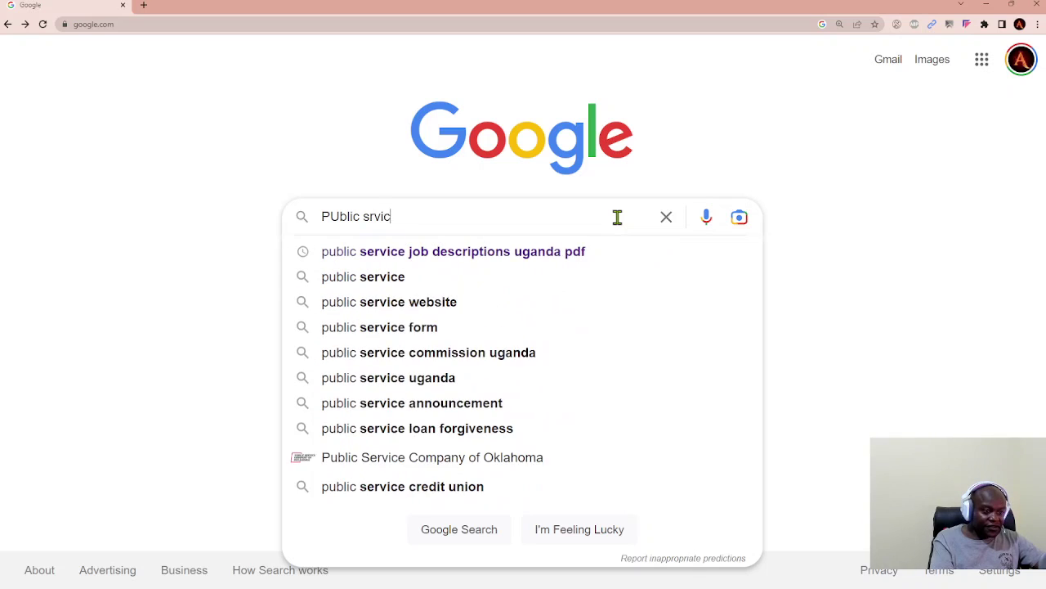
key(BackSpace)
key(BackSpace)
key(BackSpace)
text(rvice)
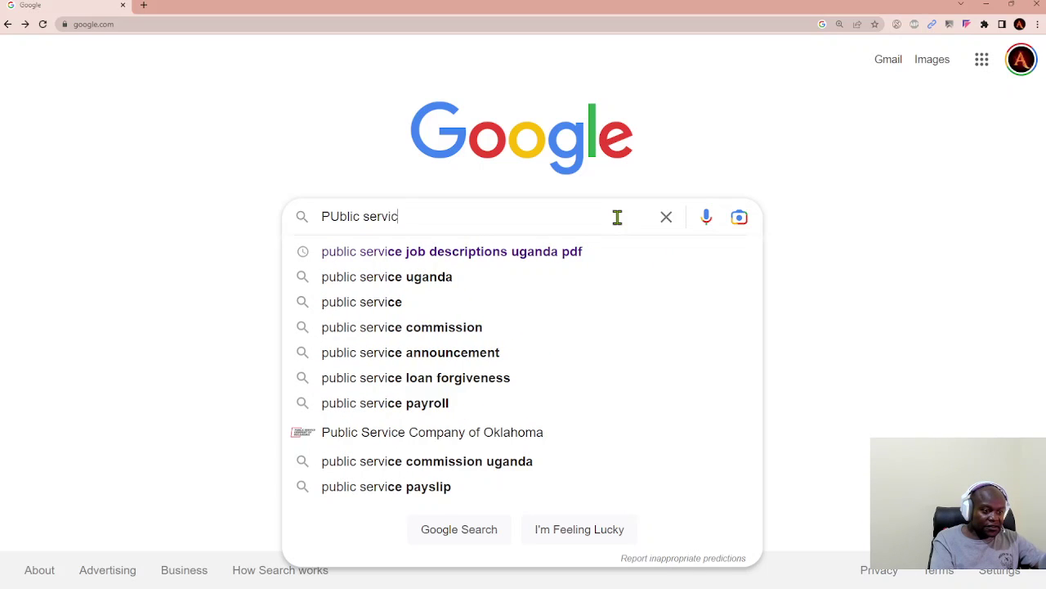
text( commis)
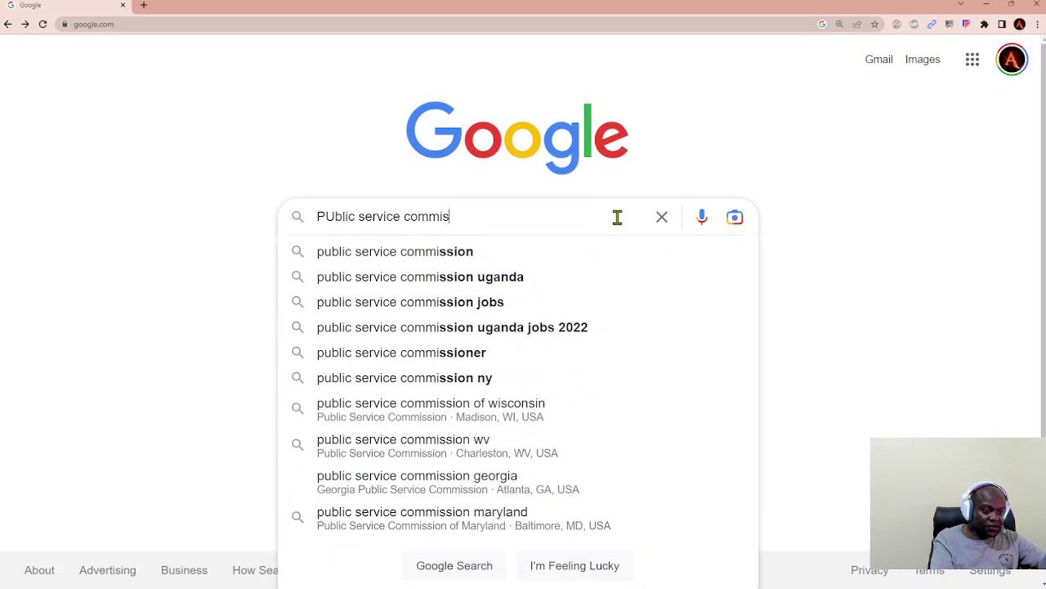
text(sion uganda)
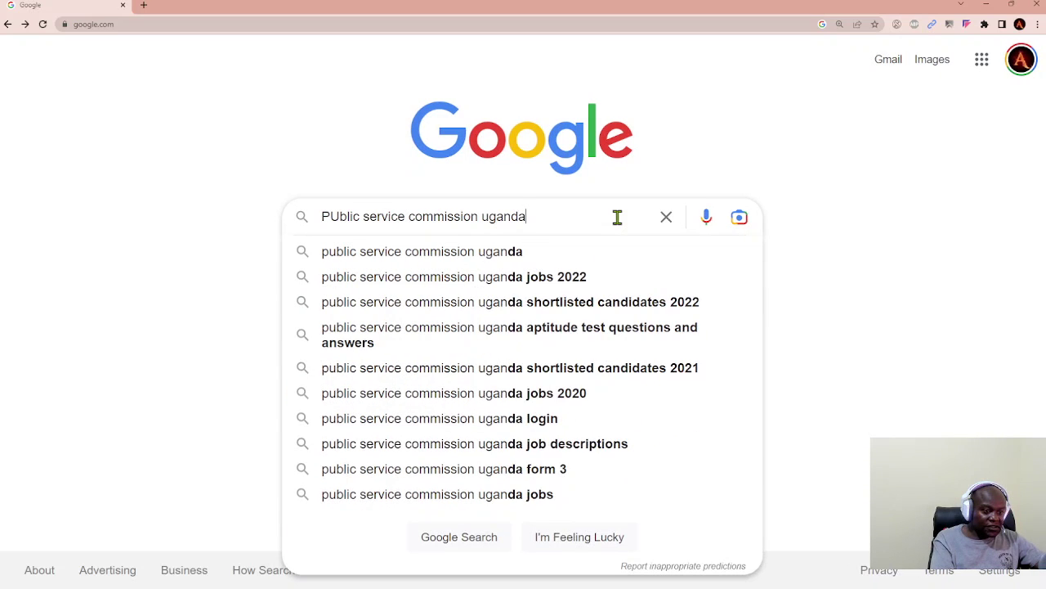
key(Return)
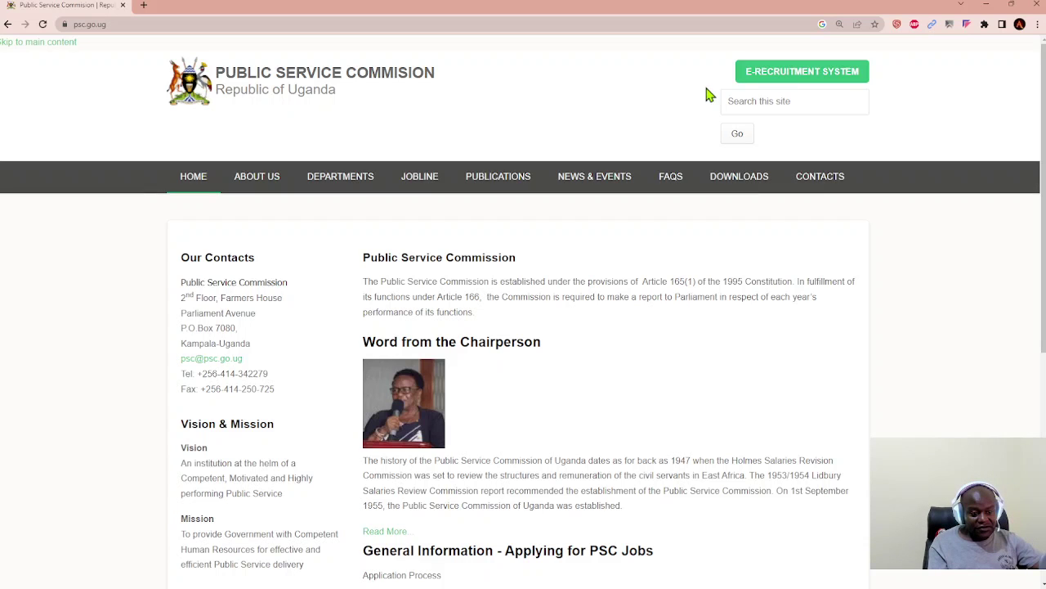
Step: Open the E-Recruitment System and clear the autofilled email and password from the sign-in form
click(764, 80)
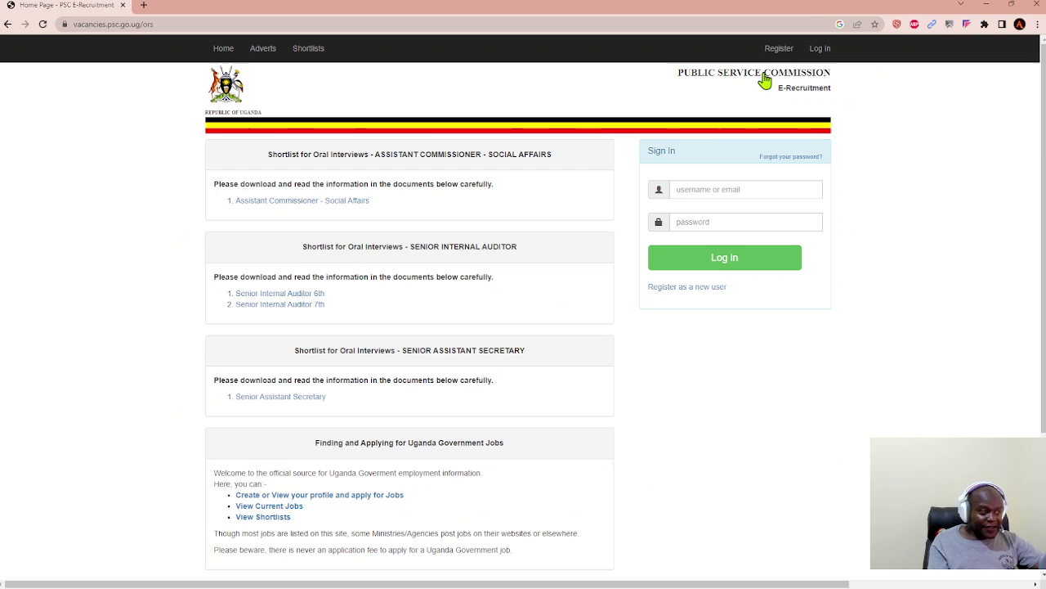
drag(759, 184, 679, 205)
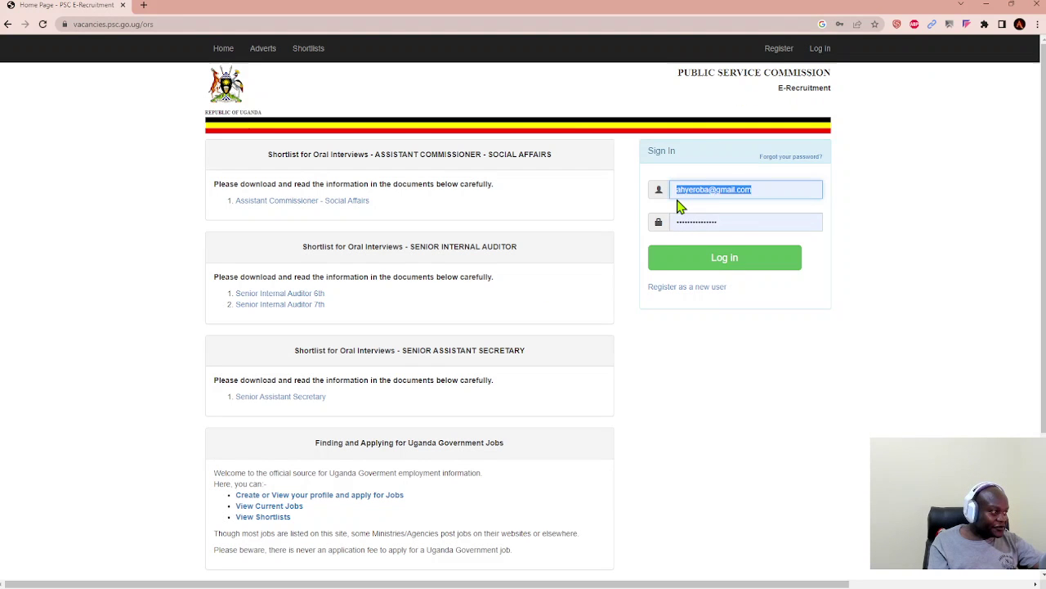
key(BackSpace)
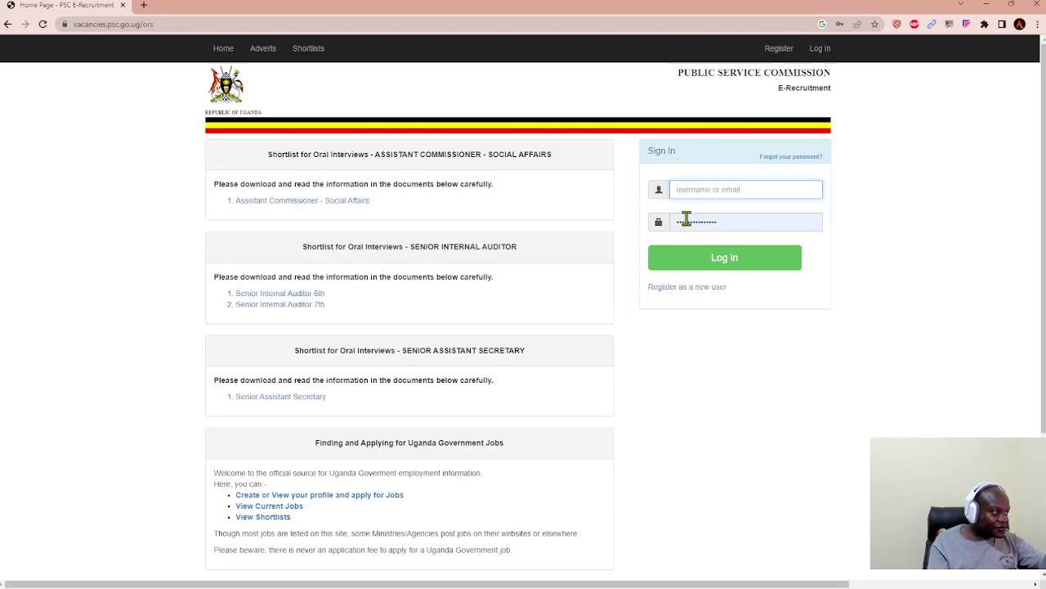
click(687, 220)
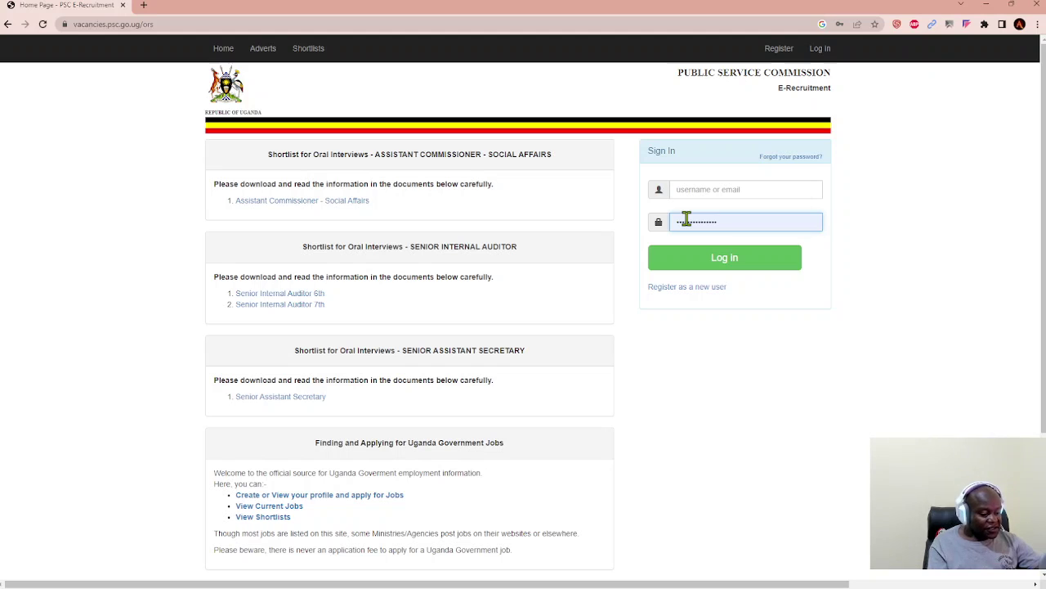
double_click(687, 219)
key(BackSpace)
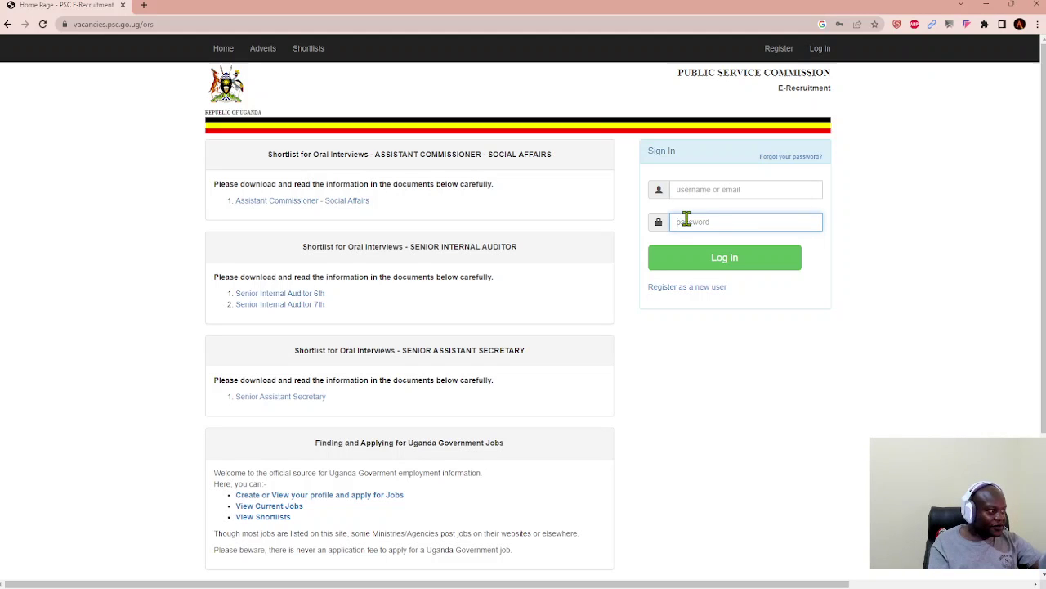
click(904, 204)
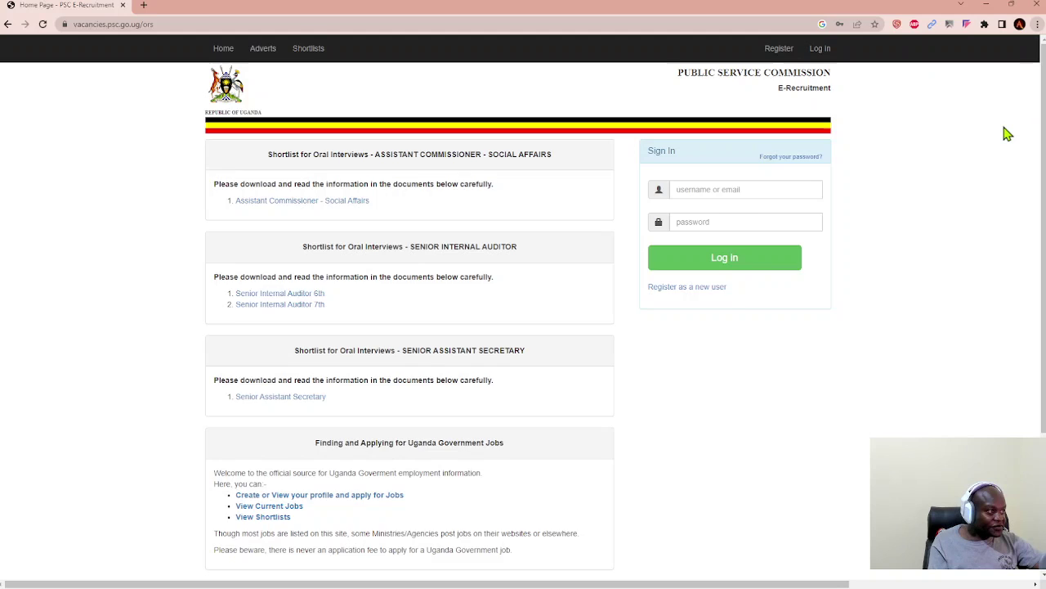
Step: Zoom the page in two steps and go to the new applicant registration page
key(ctrl+plus)
key(ctrl+plus)
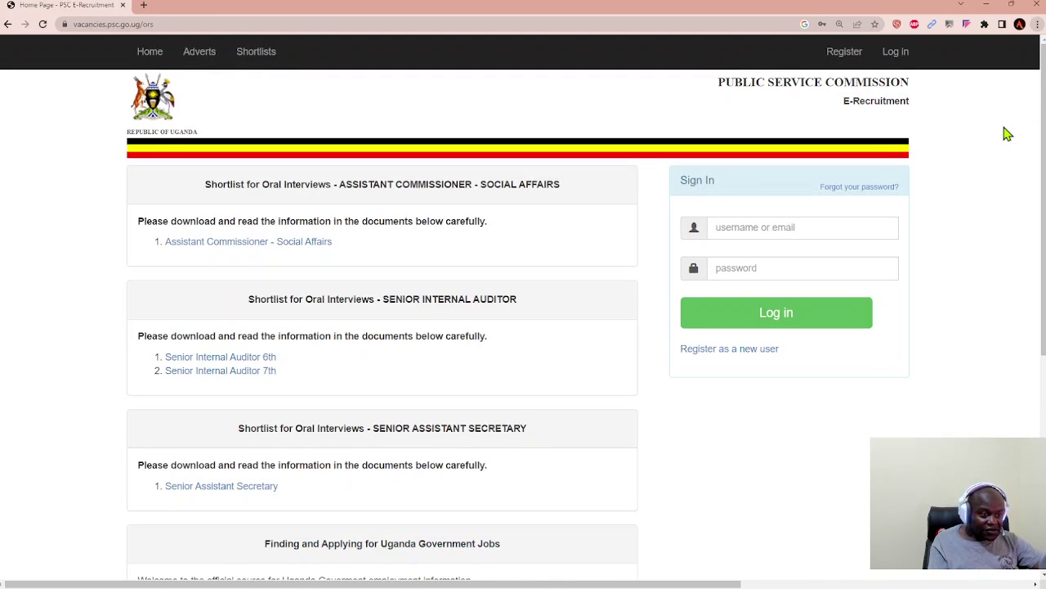
key(ctrl+plus)
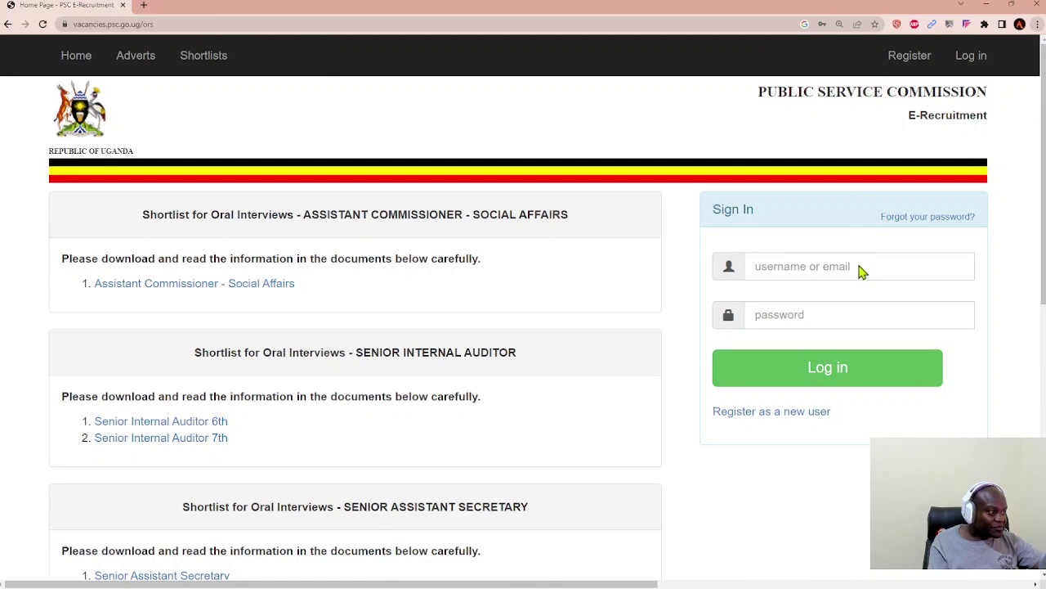
click(847, 274)
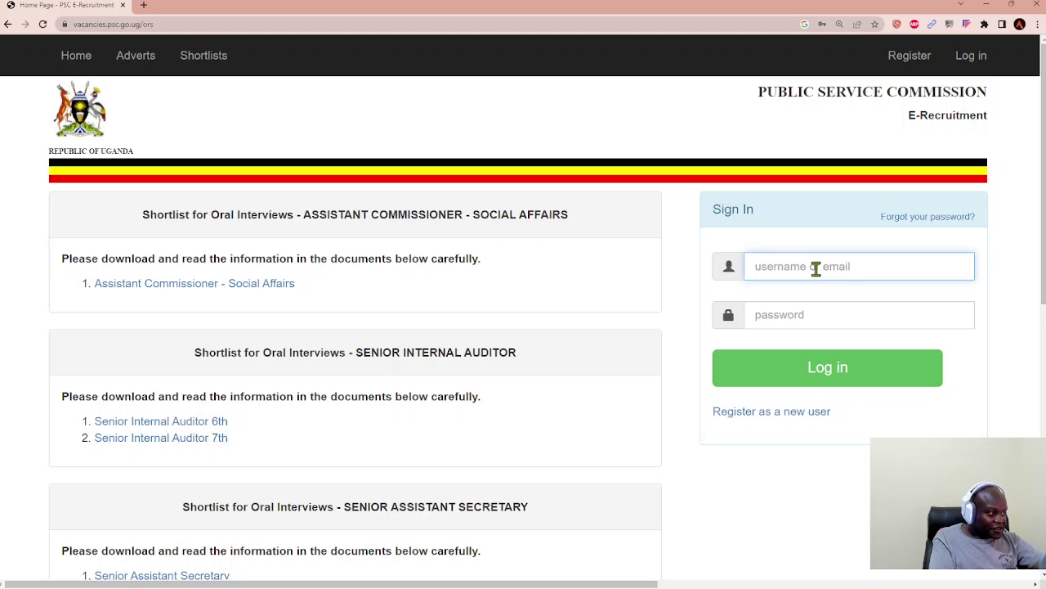
text(an)
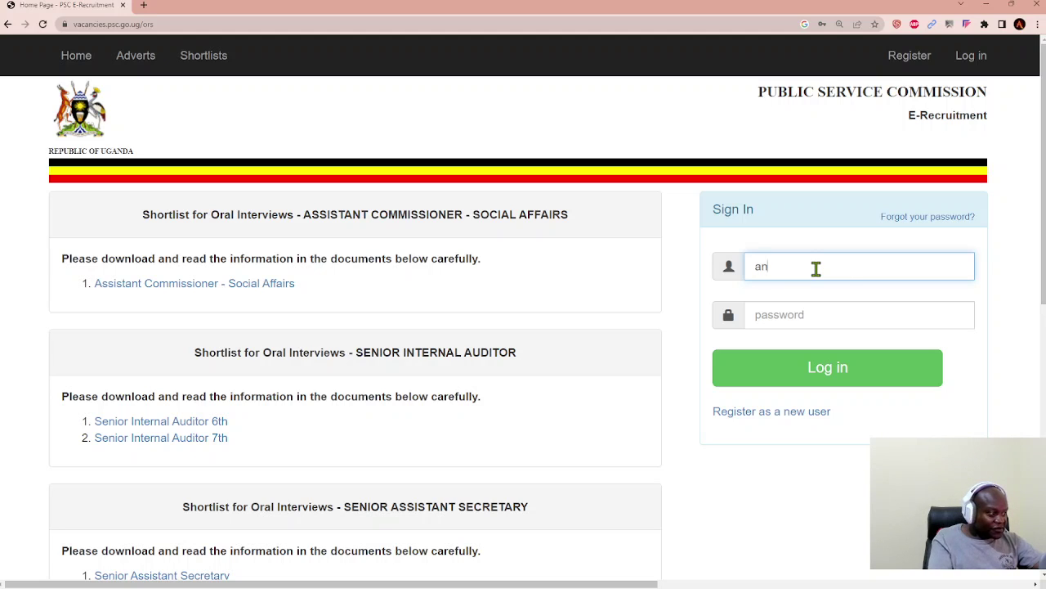
key(shift+Left)
click(787, 415)
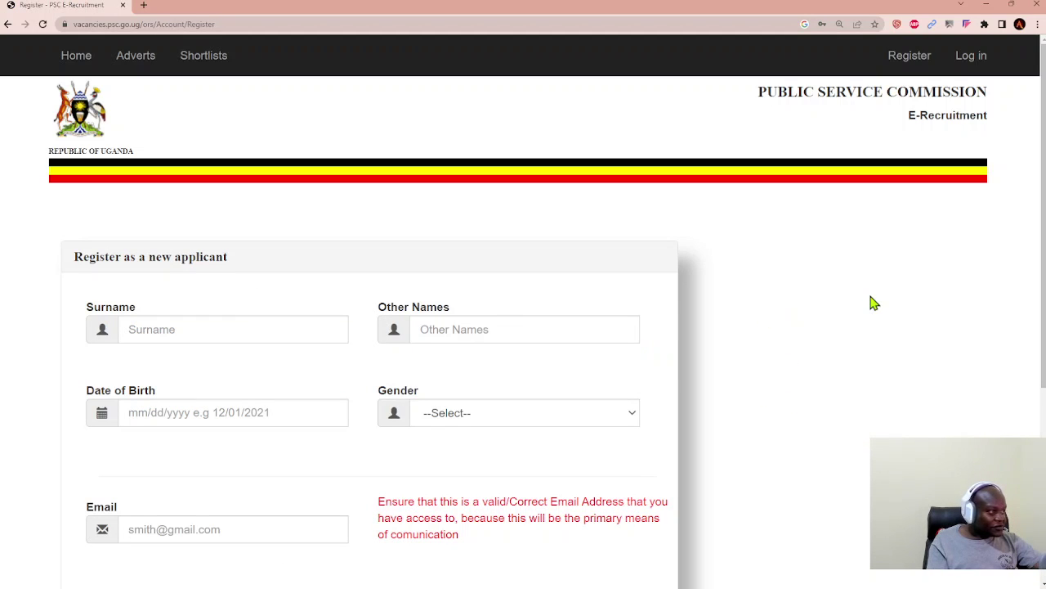
Step: Enter the applicant's surname and other names, and set date of birth to 01/02/1990
scroll(872, 302, down, 1)
scroll(872, 302, up, 1)
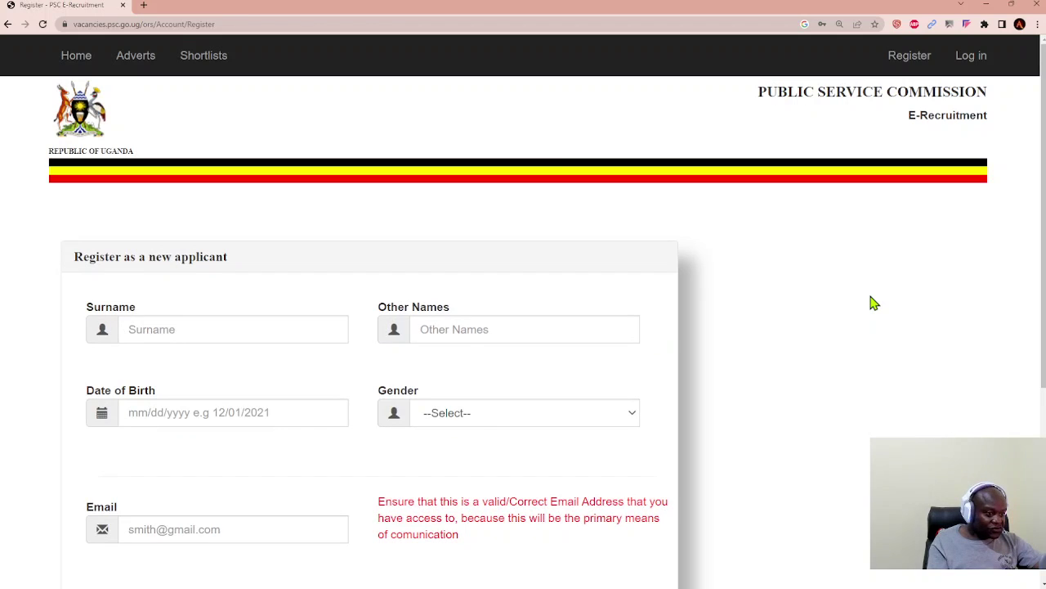
scroll(873, 303, down, 1)
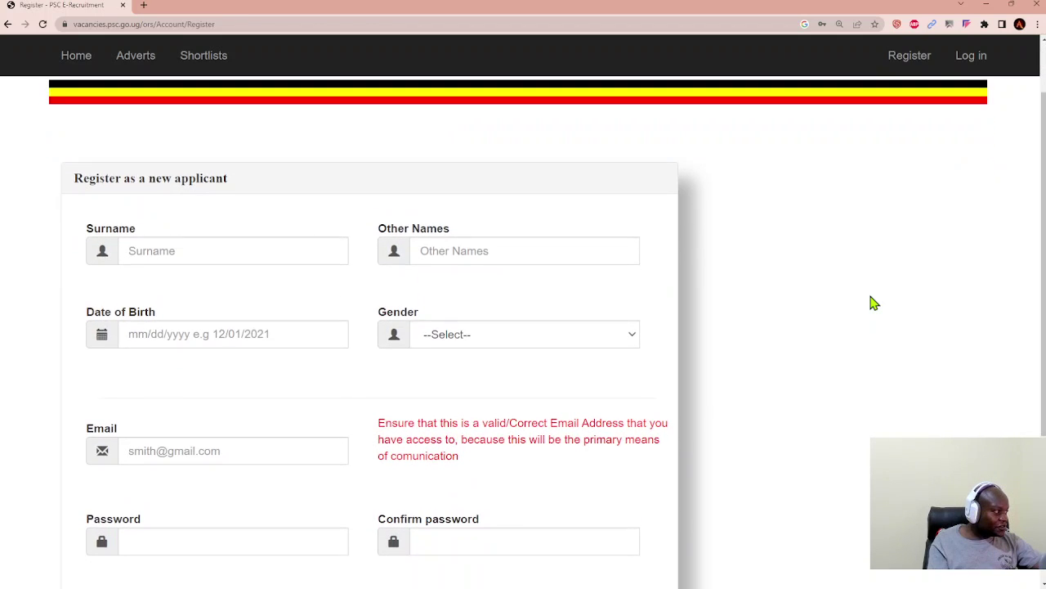
scroll(873, 303, down, 1)
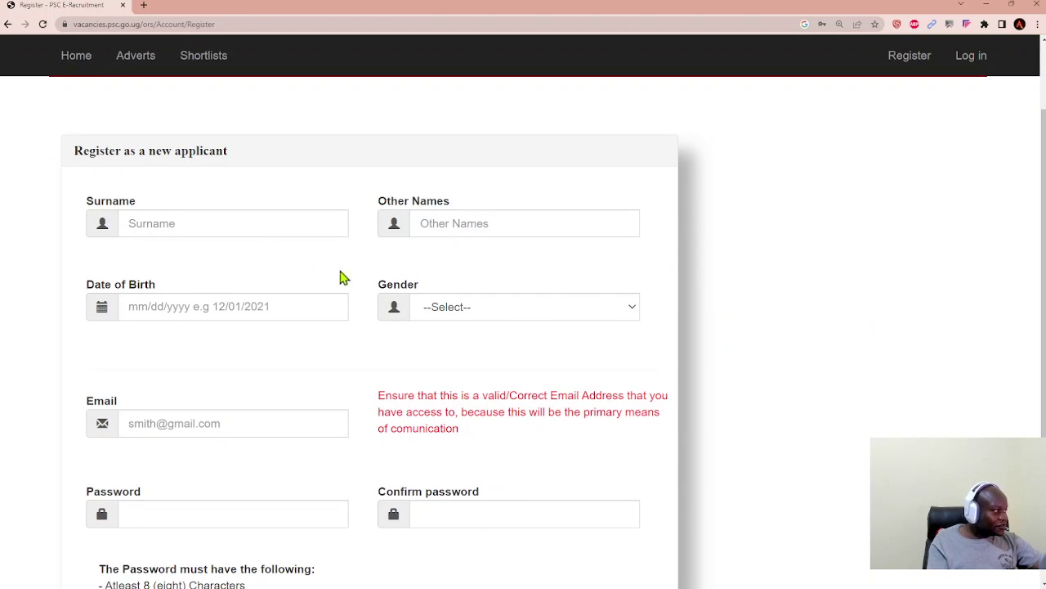
click(278, 224)
text(Coach)
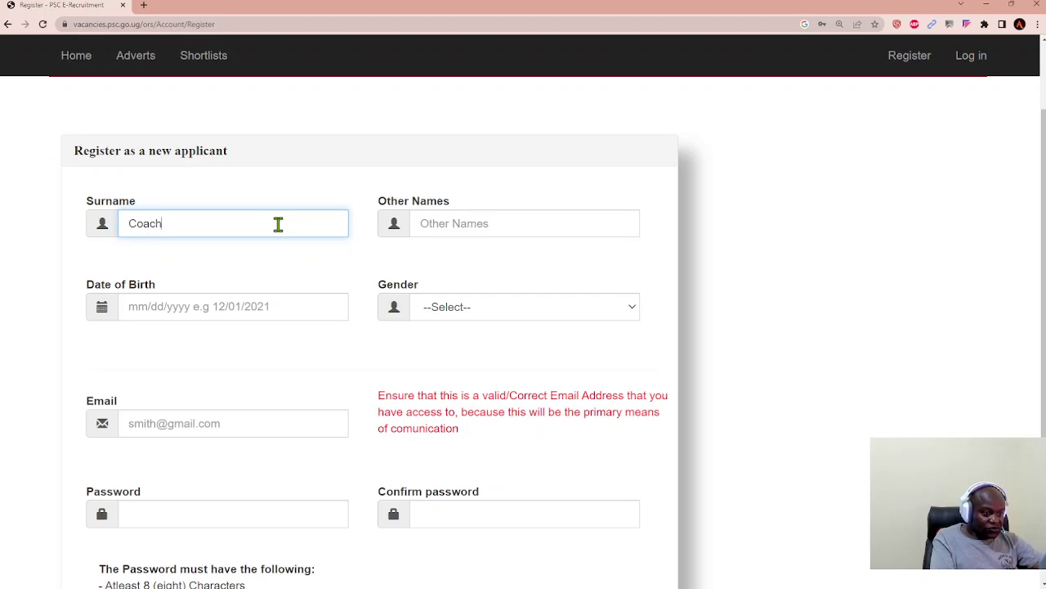
key(Tab)
text(An)
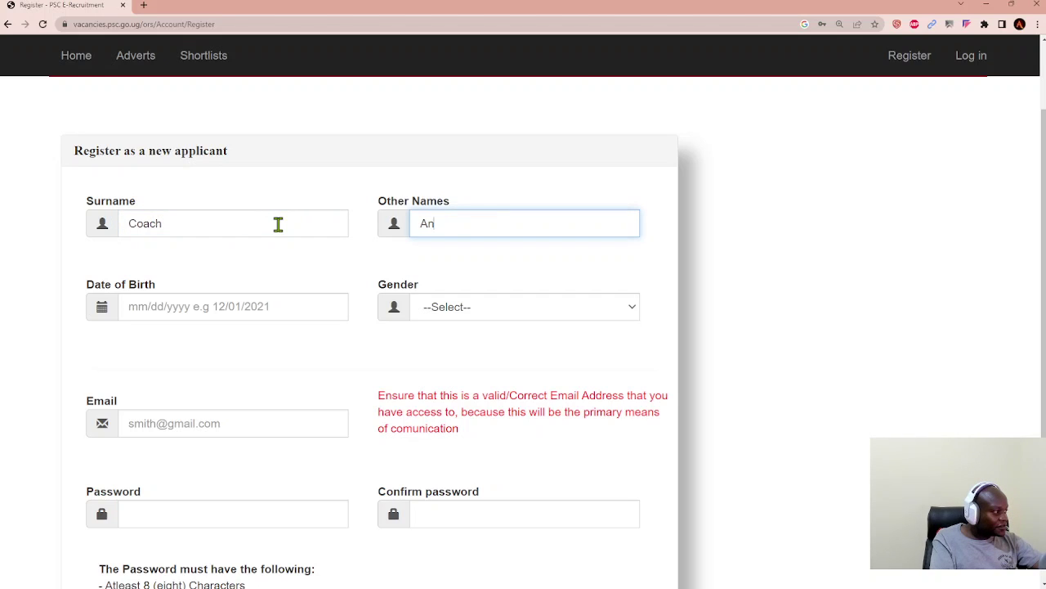
click(225, 307)
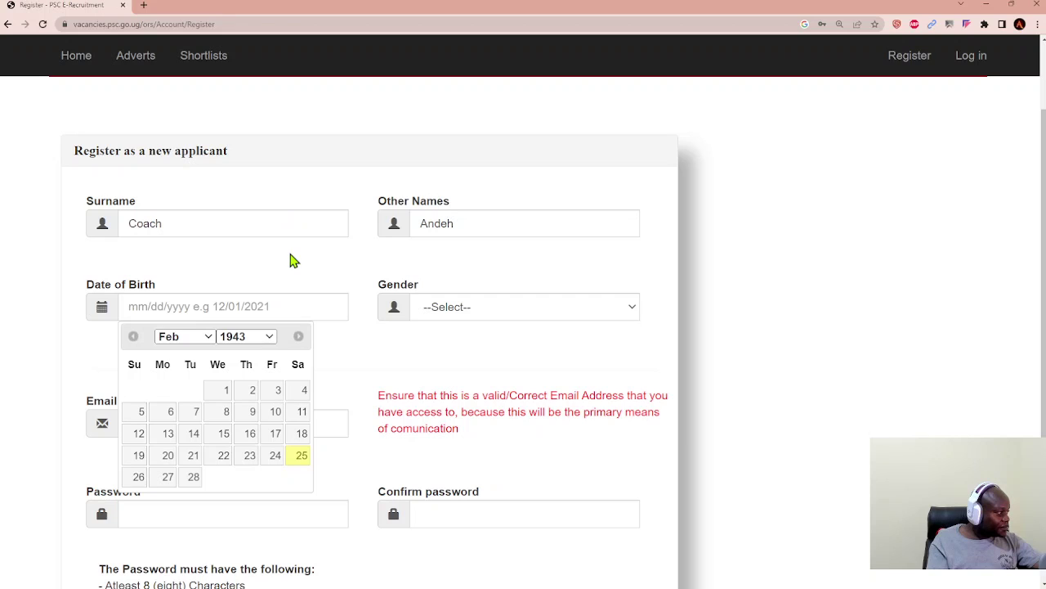
text(1990)
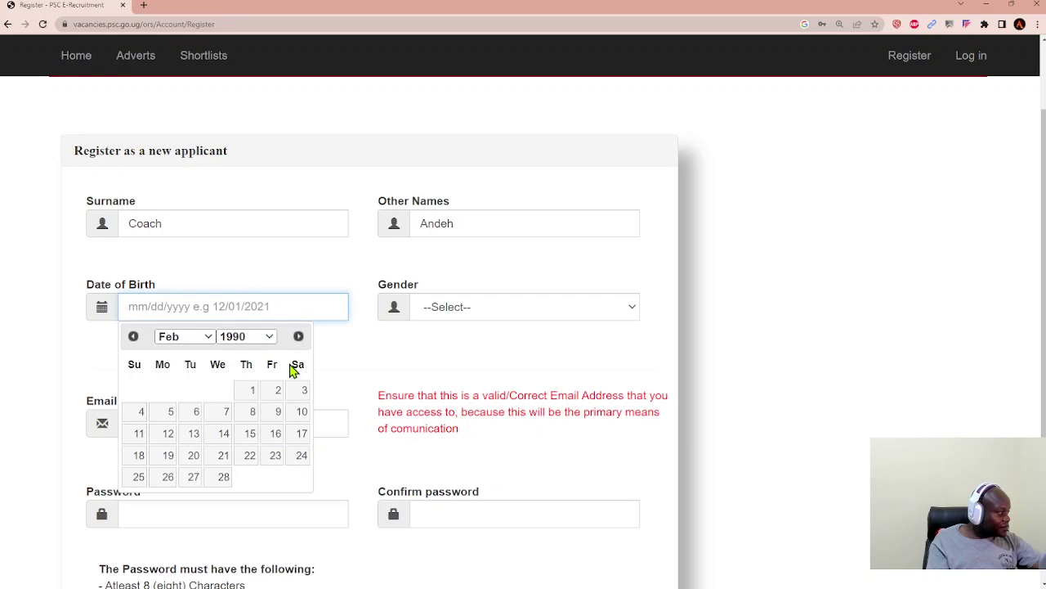
click(248, 393)
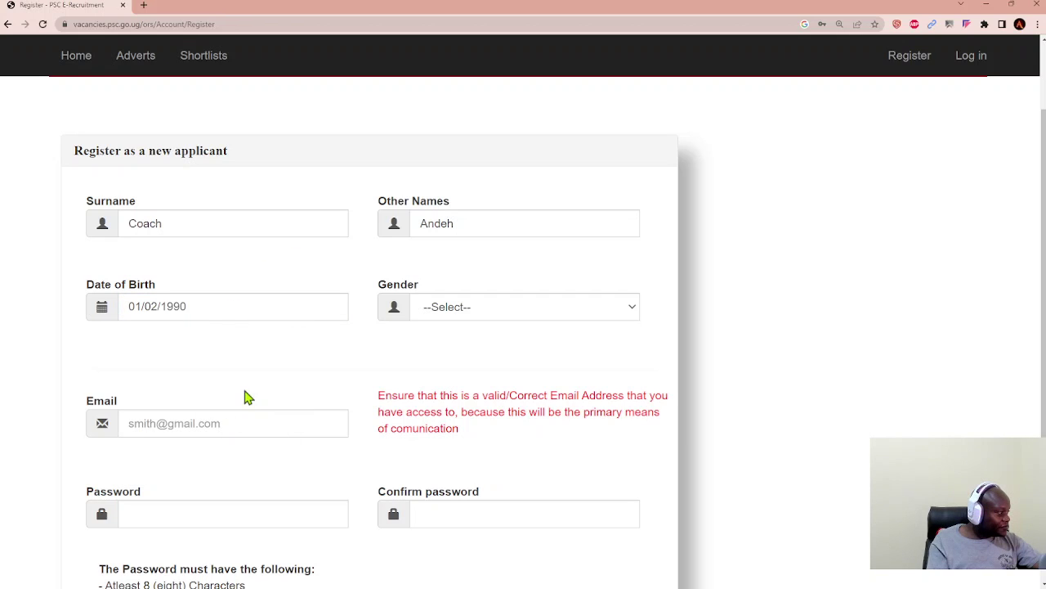
Step: Choose Male as gender, enter the e-mail and password, and submit the registration
click(635, 309)
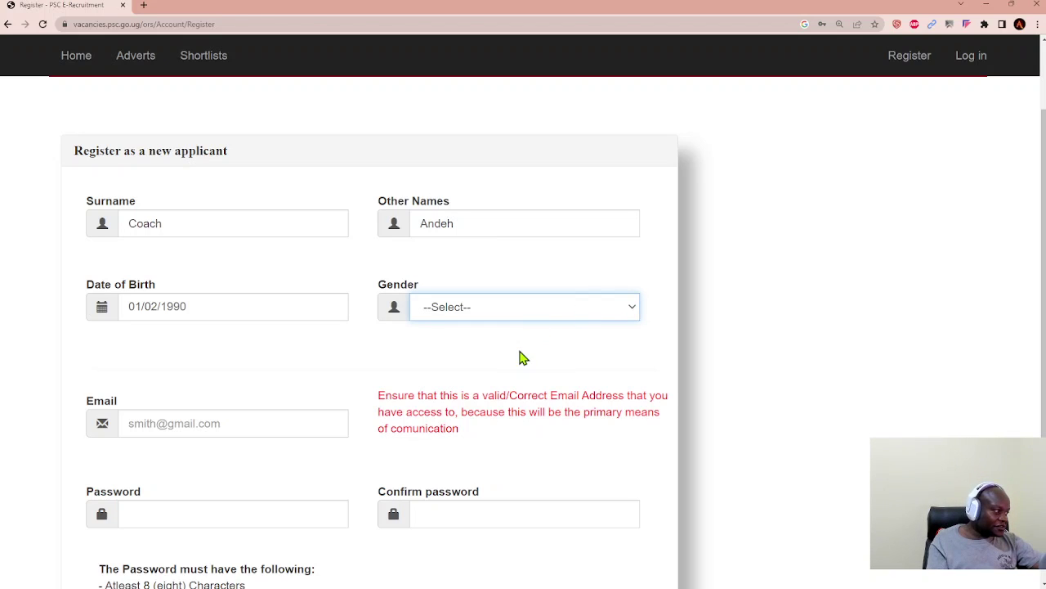
key(Down)
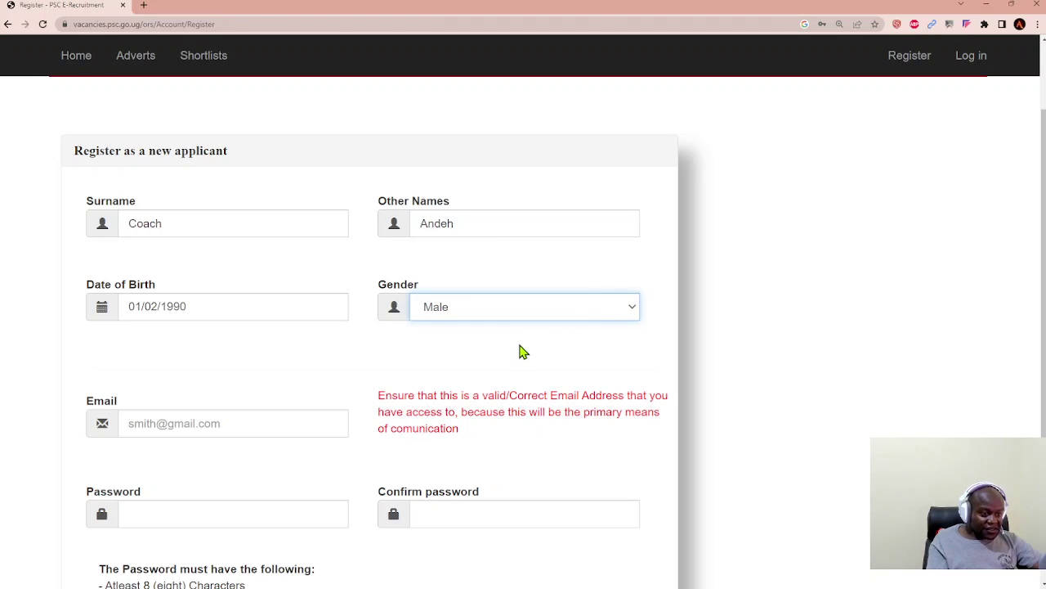
click(303, 414)
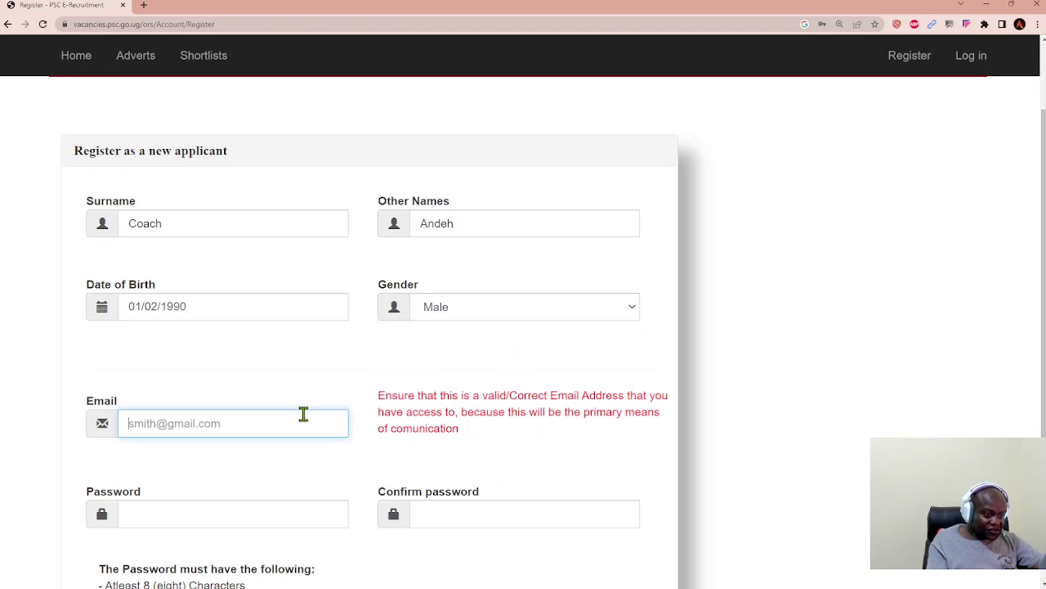
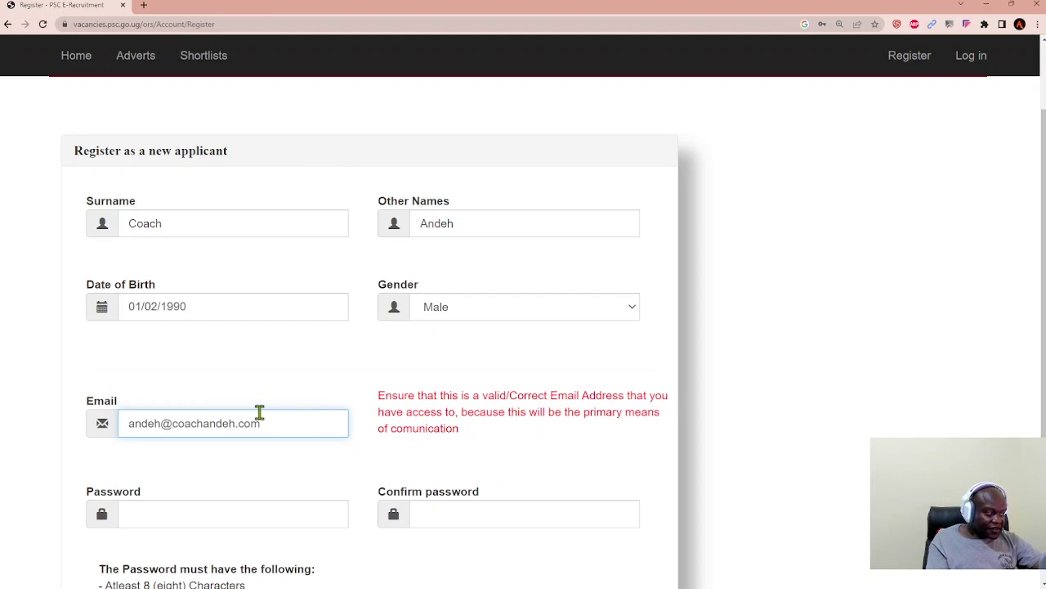
click(269, 516)
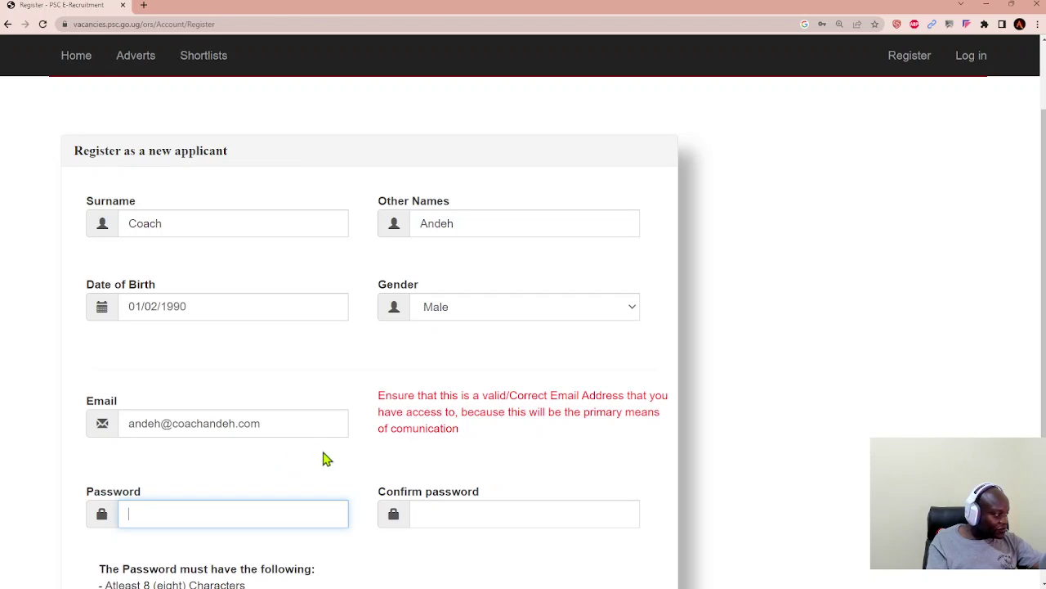
scroll(276, 455, down, 3)
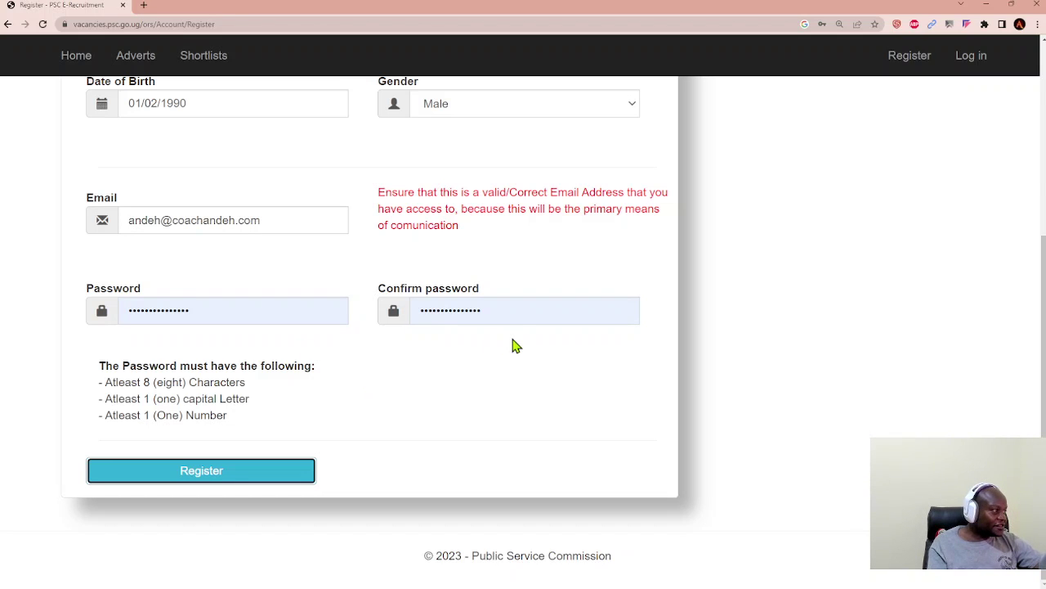
scroll(515, 346, up, 2)
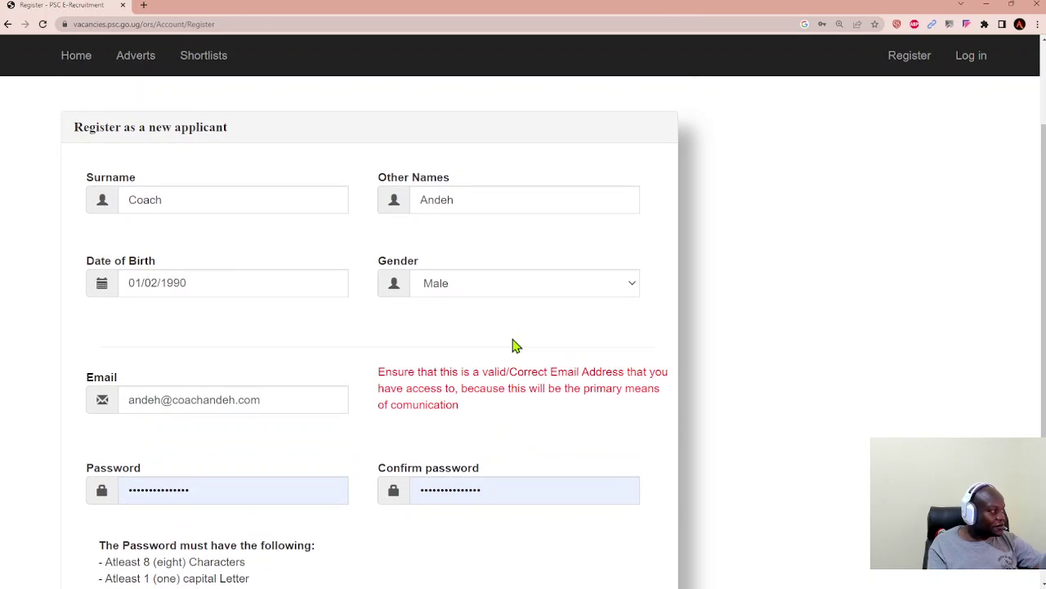
scroll(515, 346, down, 3)
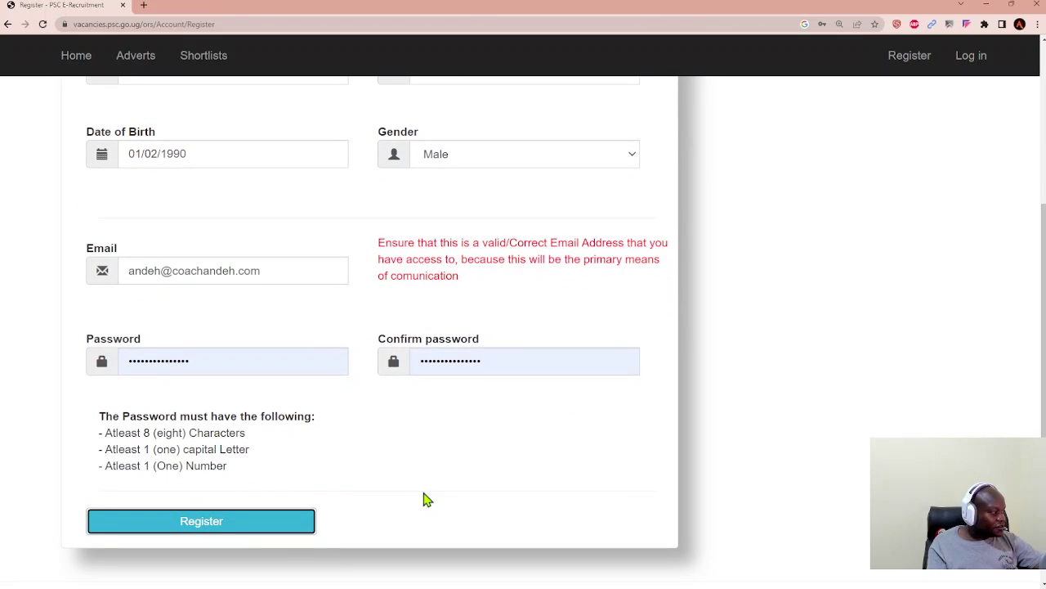
click(247, 532)
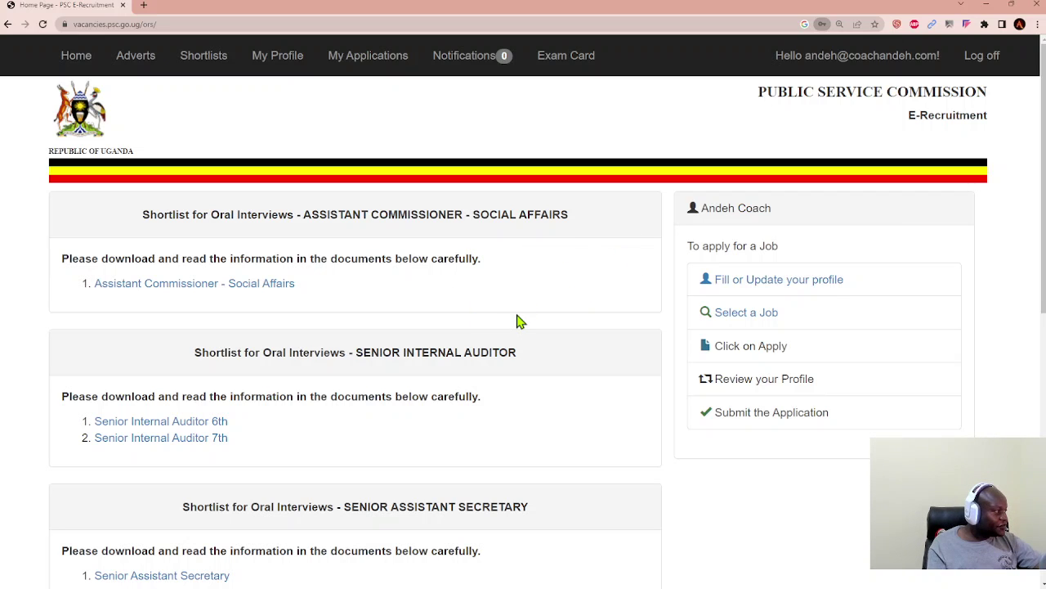
Step: Scroll through the home page's interview shortlists and Downloads list, then back to the top
scroll(520, 322, down, 1)
scroll(520, 321, down, 1)
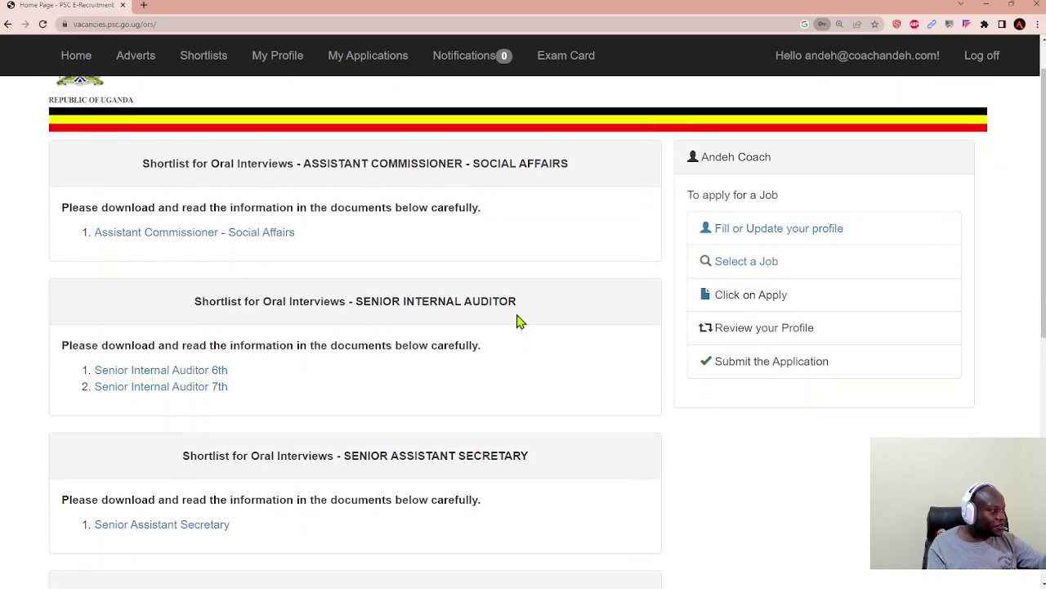
scroll(520, 321, up, 1)
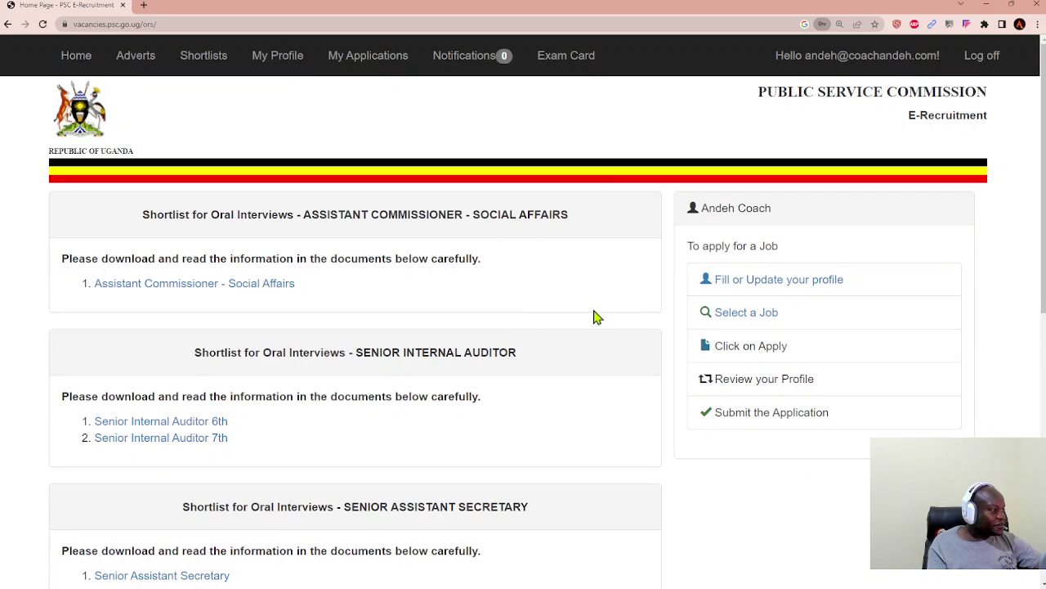
scroll(594, 301, down, 1)
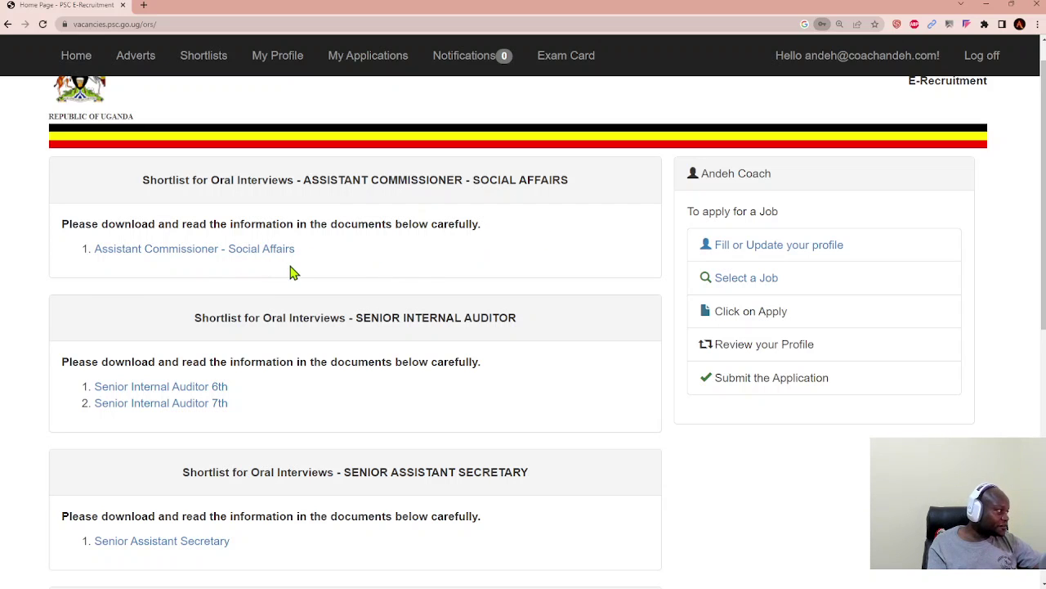
scroll(599, 333, down, 3)
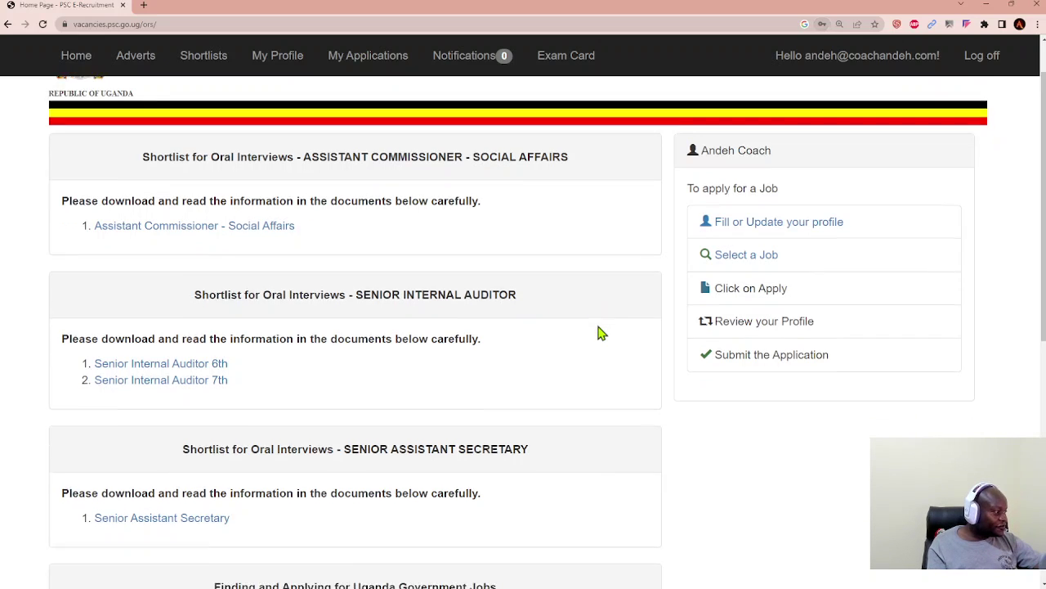
scroll(599, 332, down, 3)
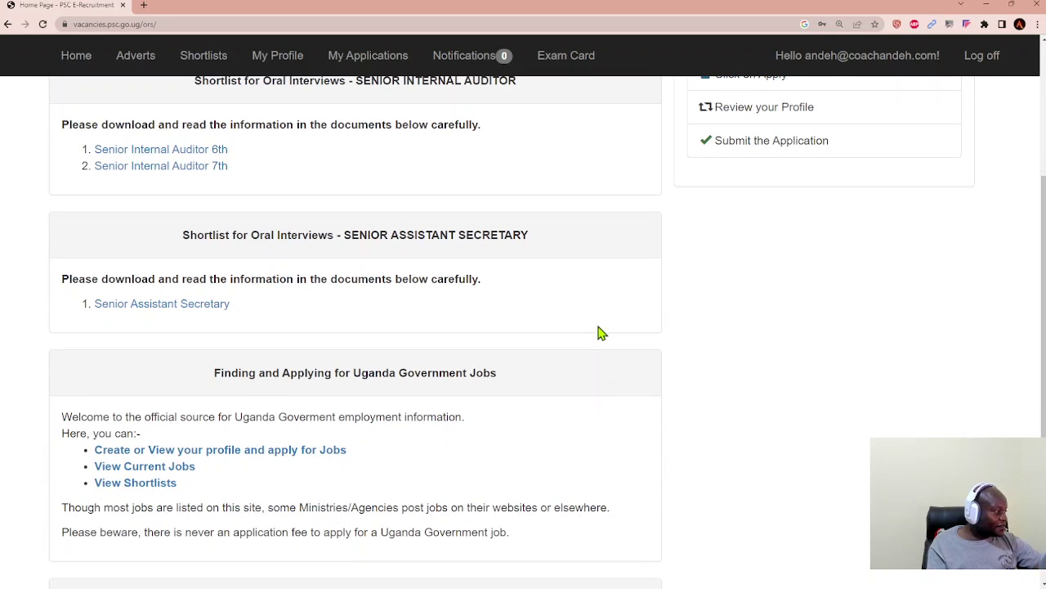
scroll(601, 333, down, 1)
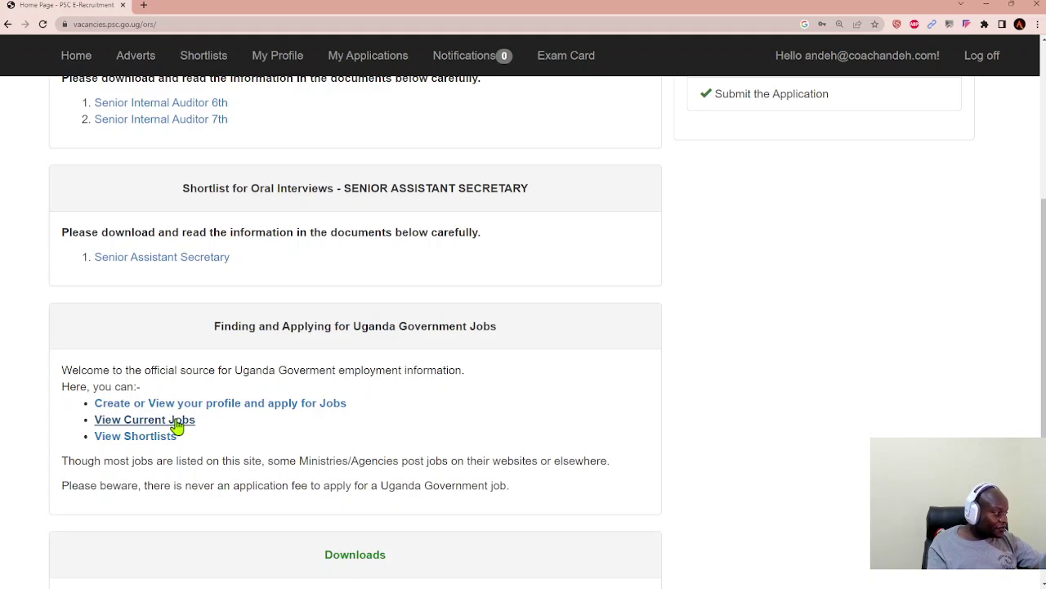
scroll(372, 376, down, 5)
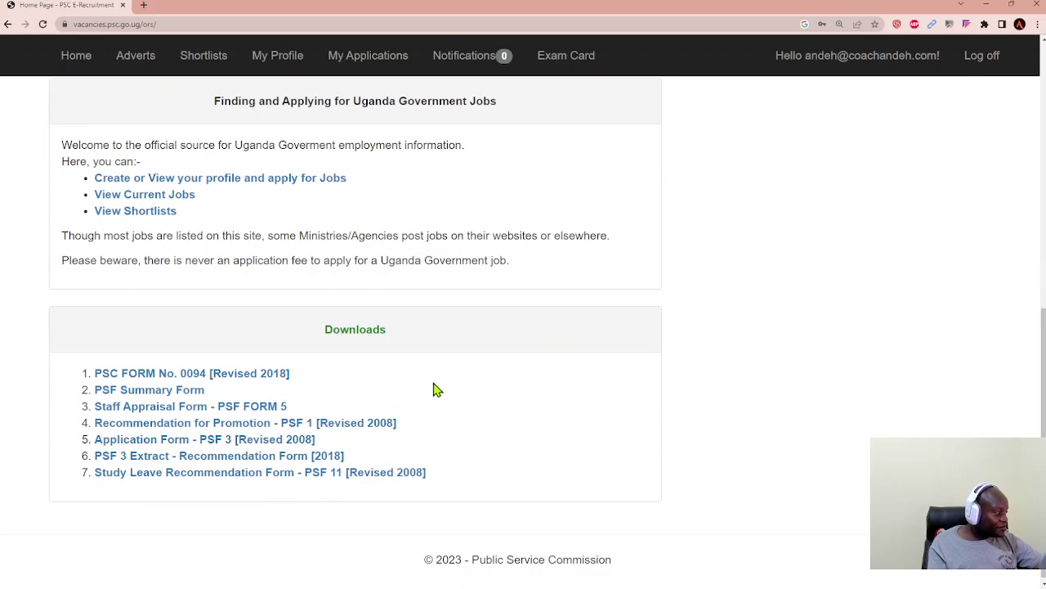
scroll(436, 390, up, 1)
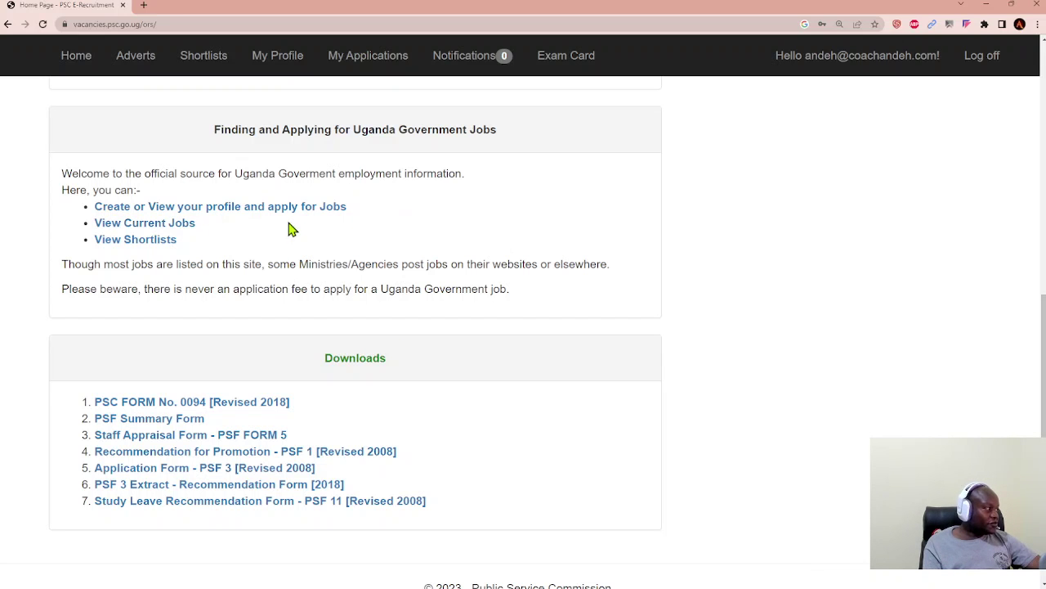
scroll(909, 201, up, 6)
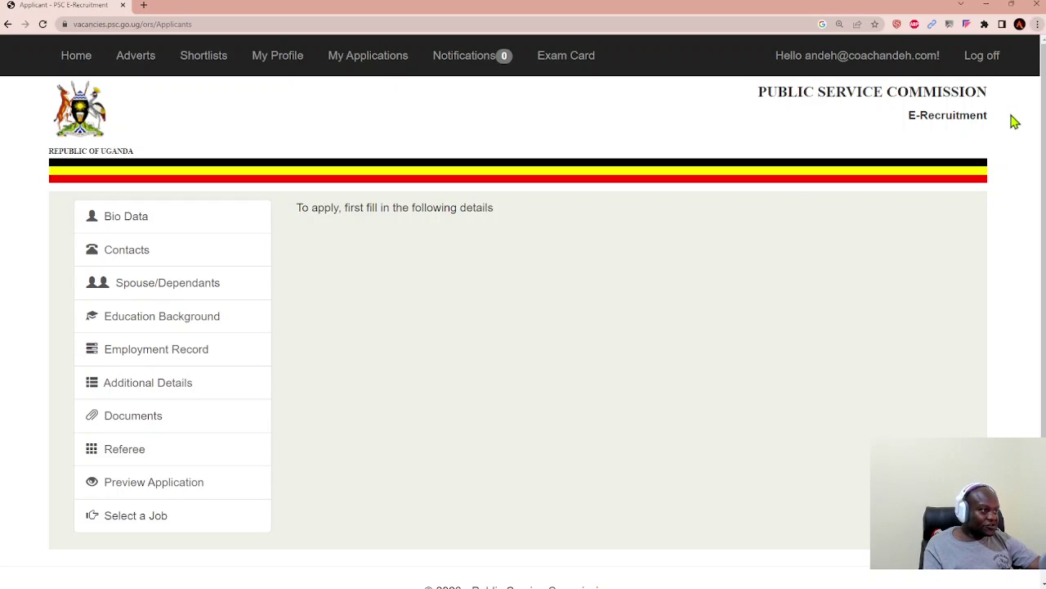
Step: Zoom the profile page in and scroll through its sections from Bio Data to Select a Job
key(ctrl+plus)
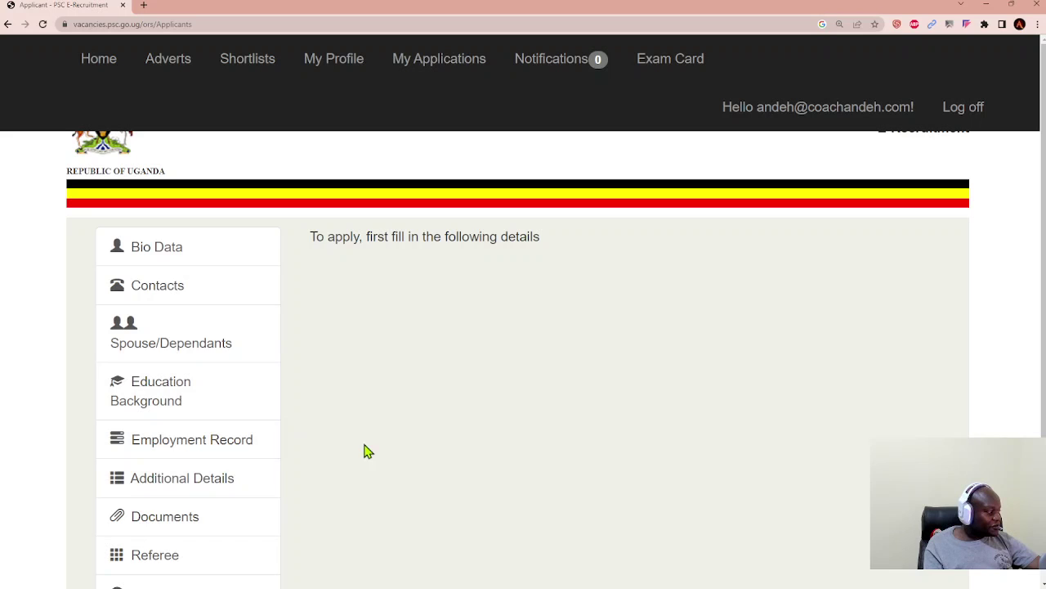
scroll(377, 468, down, 2)
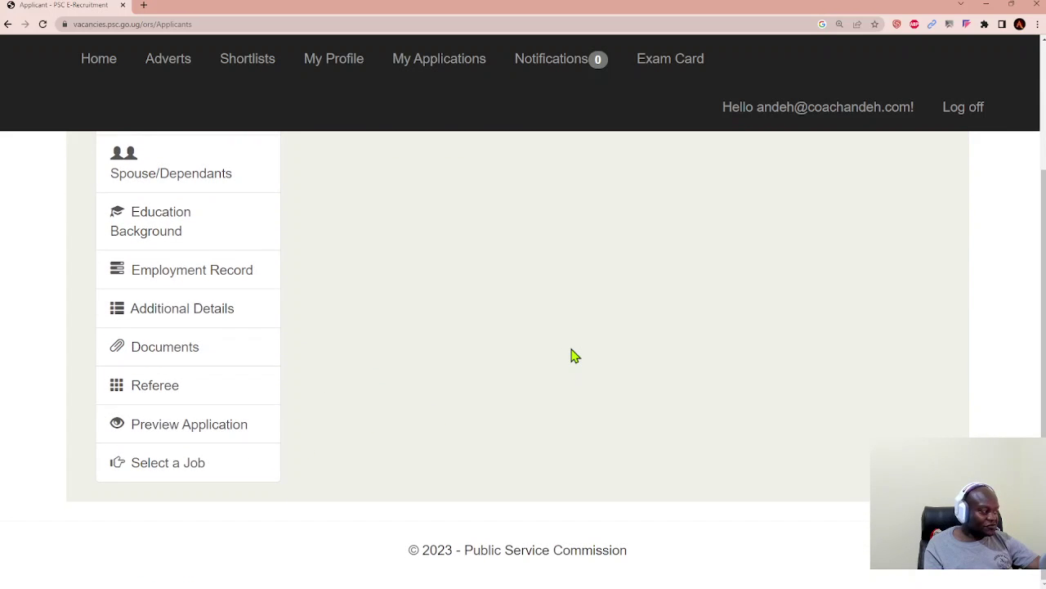
scroll(572, 356, up, 2)
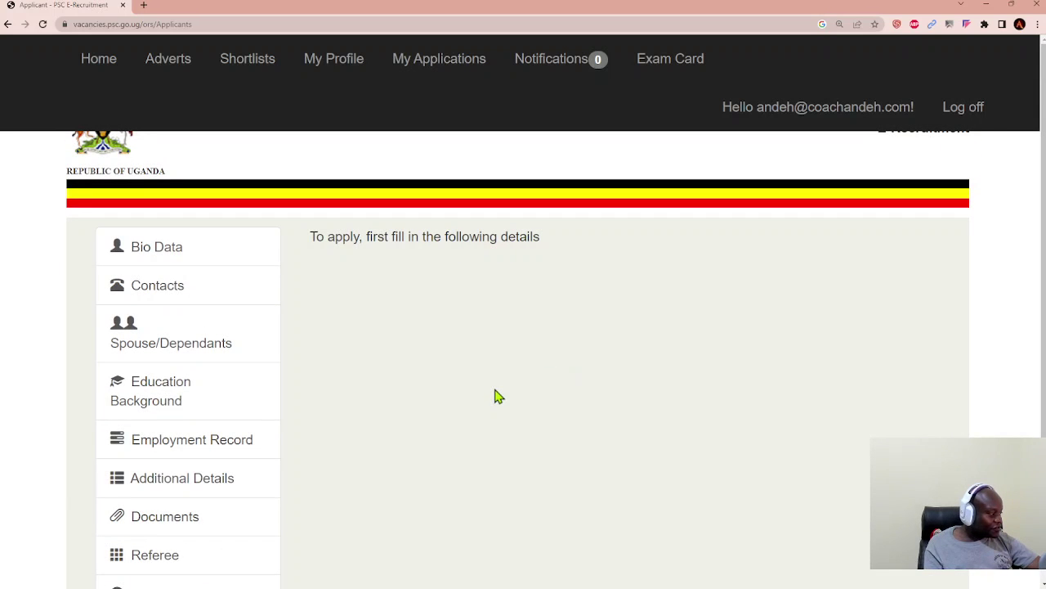
scroll(496, 396, down, 2)
scroll(497, 396, up, 1)
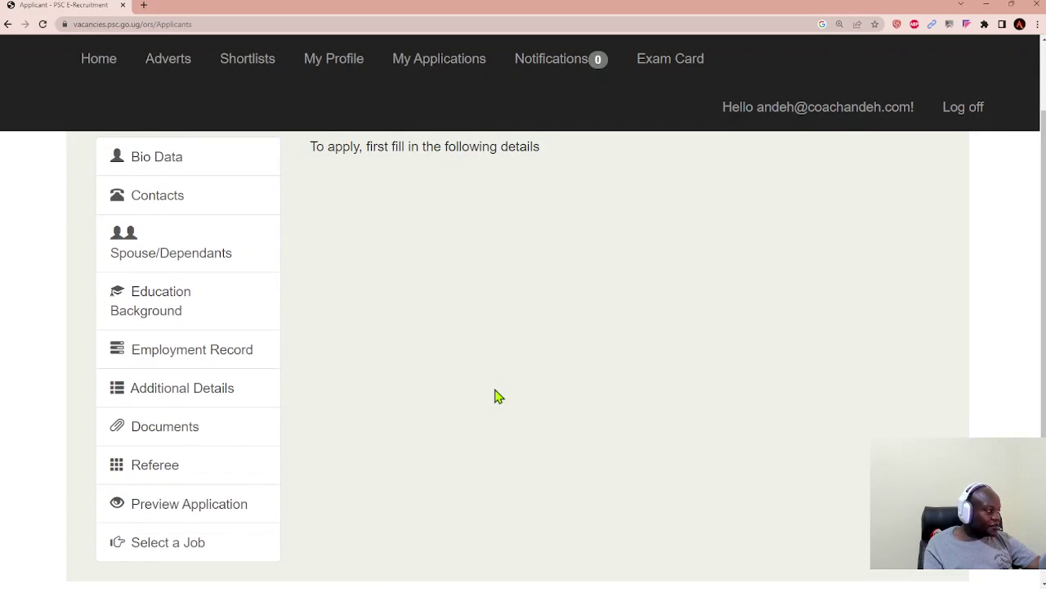
scroll(498, 396, up, 1)
scroll(498, 396, up, 1)
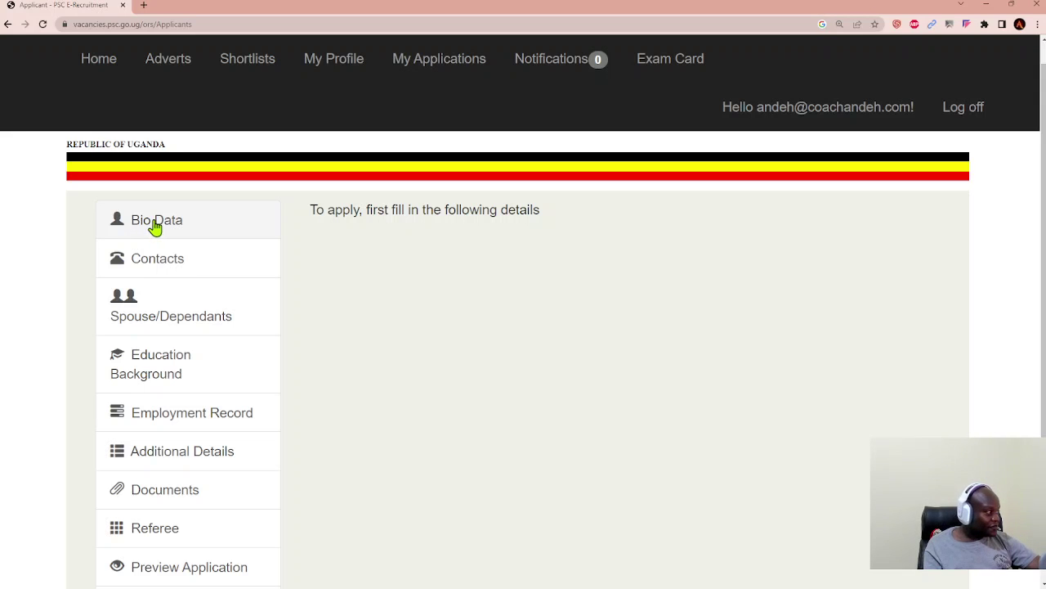
Step: Open the Bio Data section and look over the marital status and National ID fields
click(155, 227)
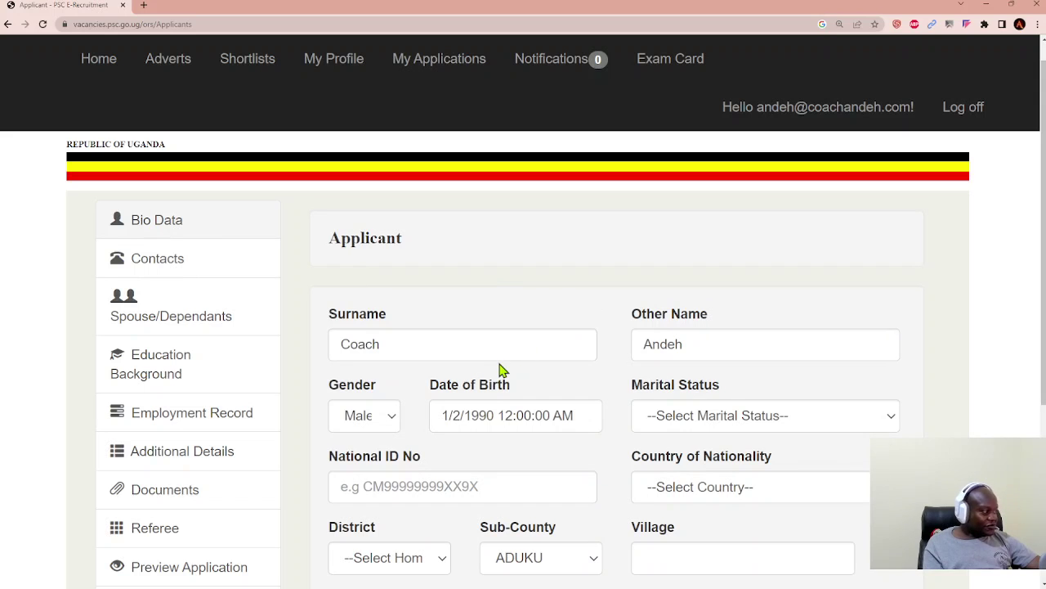
scroll(601, 325, down, 1)
scroll(602, 325, down, 2)
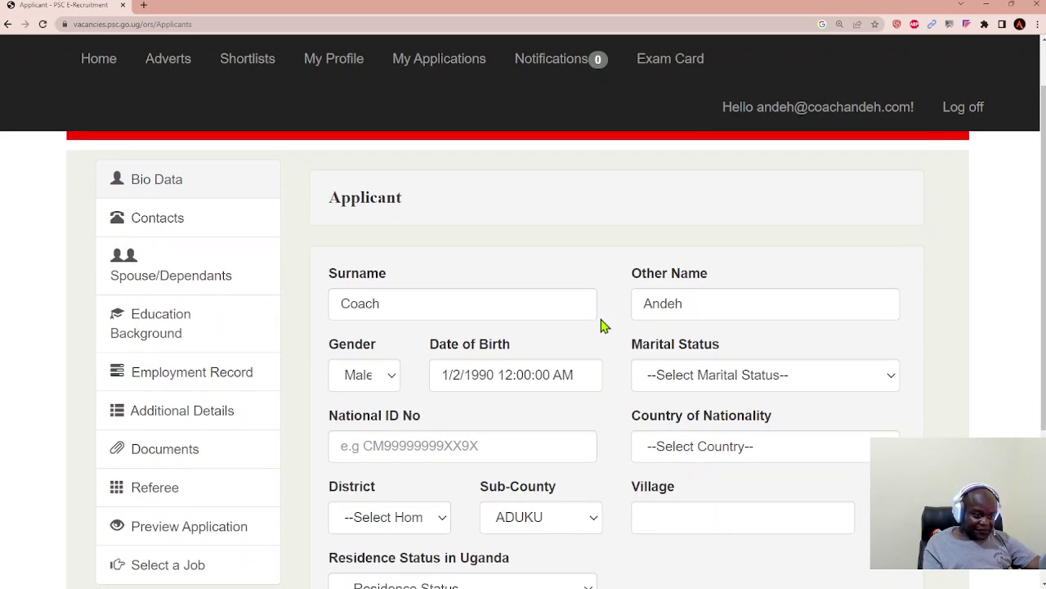
scroll(601, 326, down, 1)
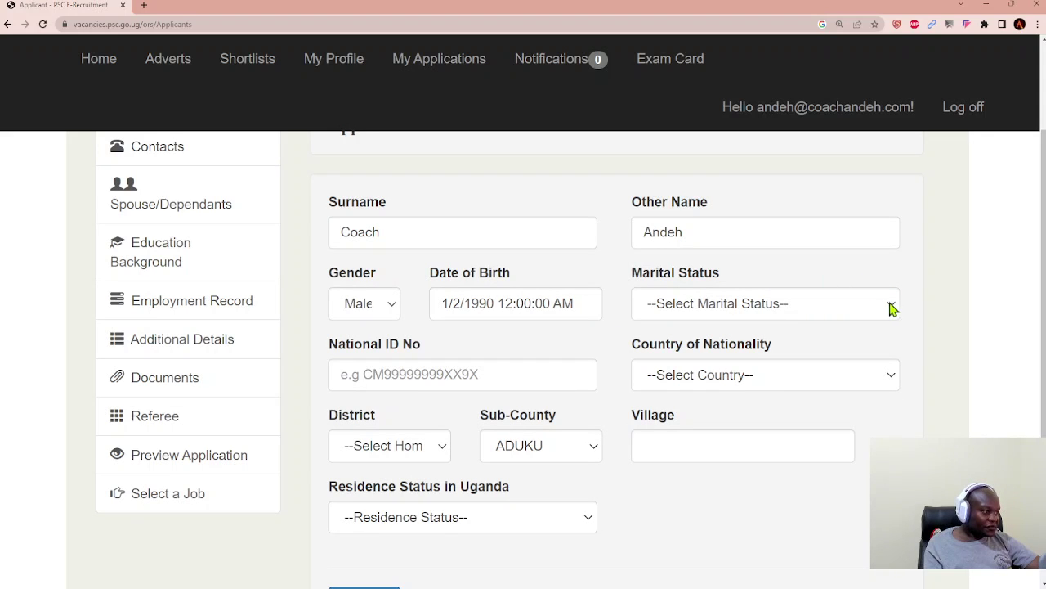
click(894, 307)
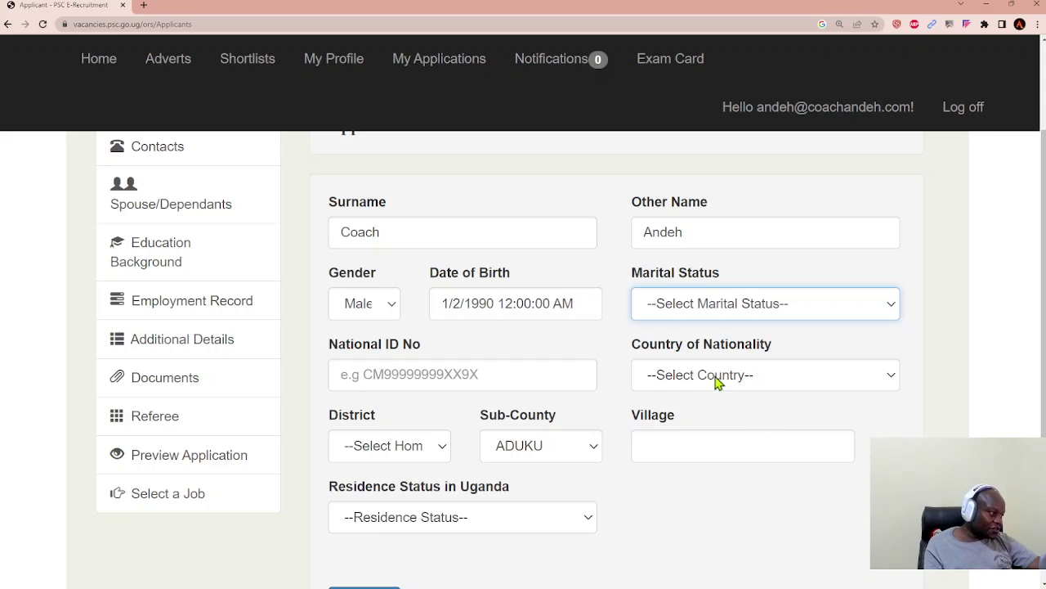
click(914, 296)
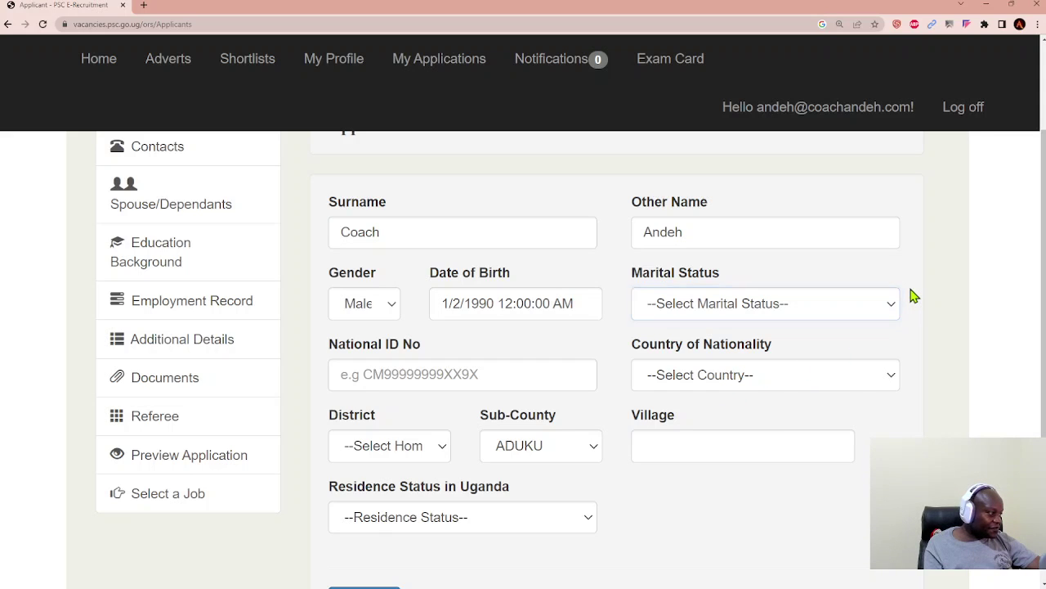
click(532, 383)
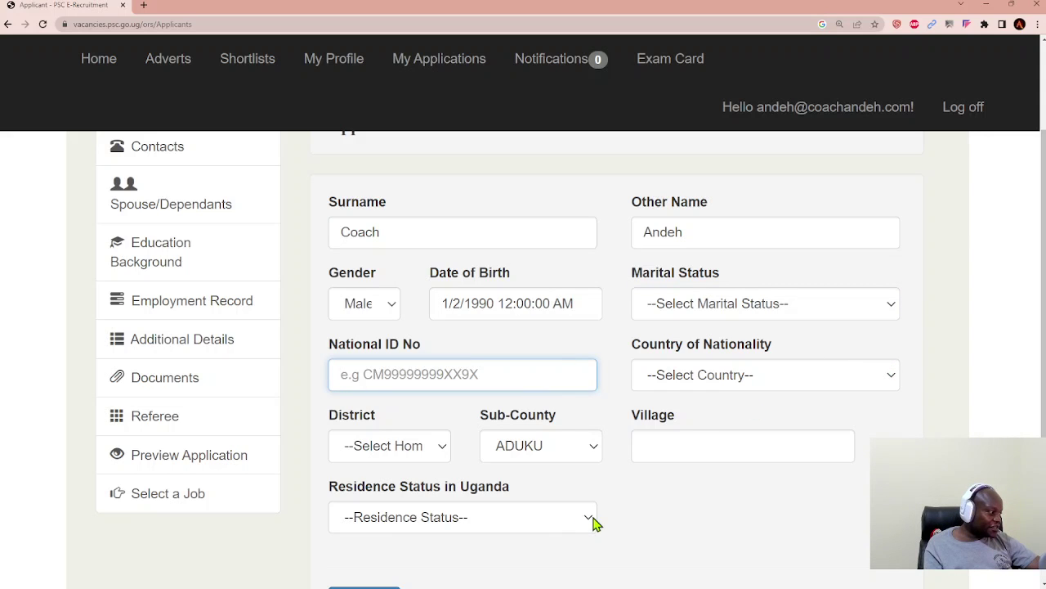
Step: Set the home district to WAKISO, correcting an initial BUDAKA choice
click(439, 452)
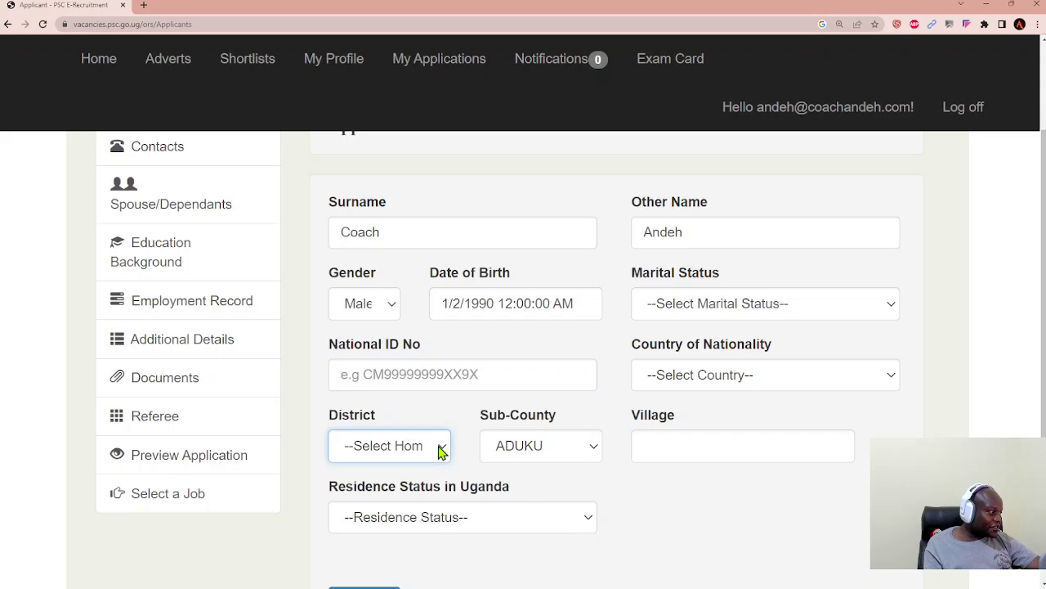
click(713, 494)
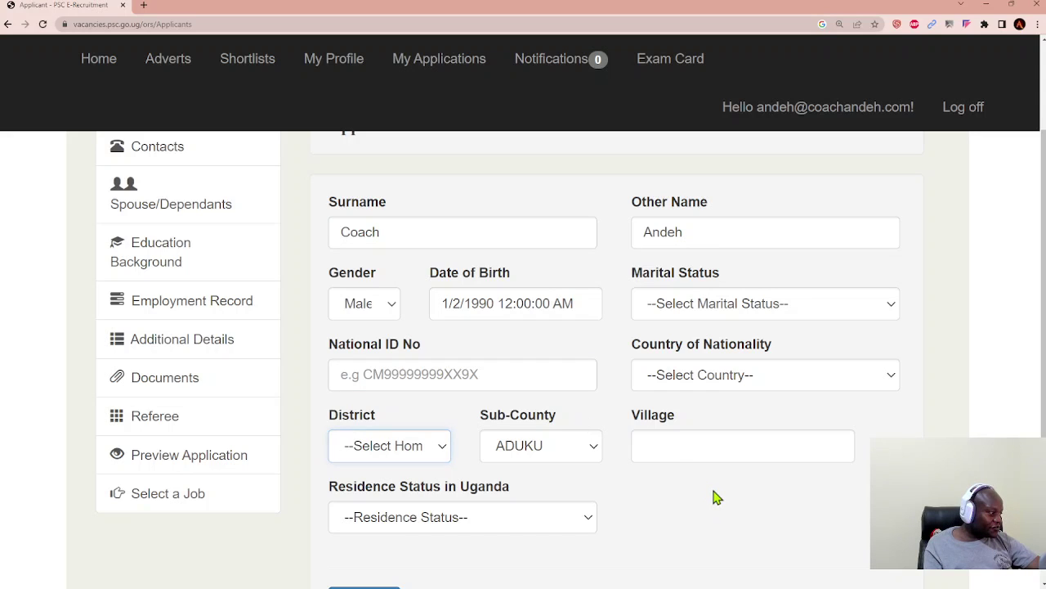
click(445, 452)
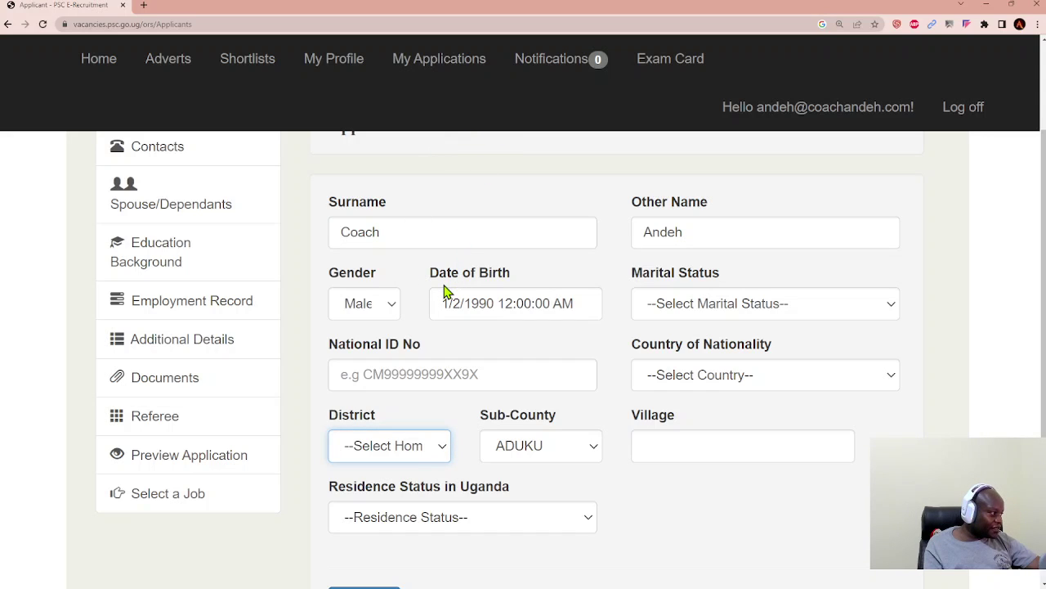
key(b)
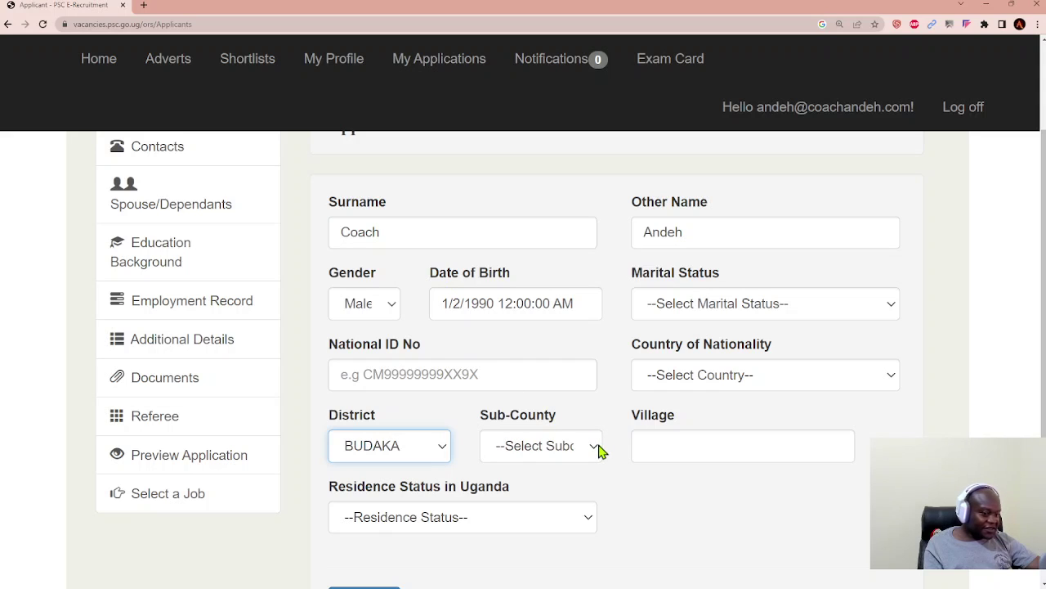
key(Tab)
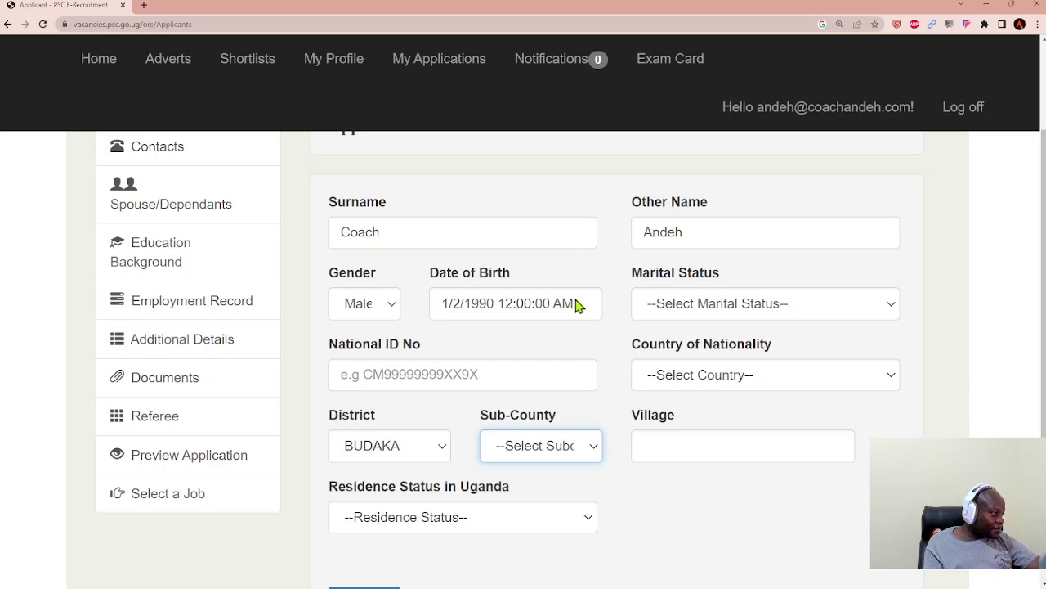
click(443, 455)
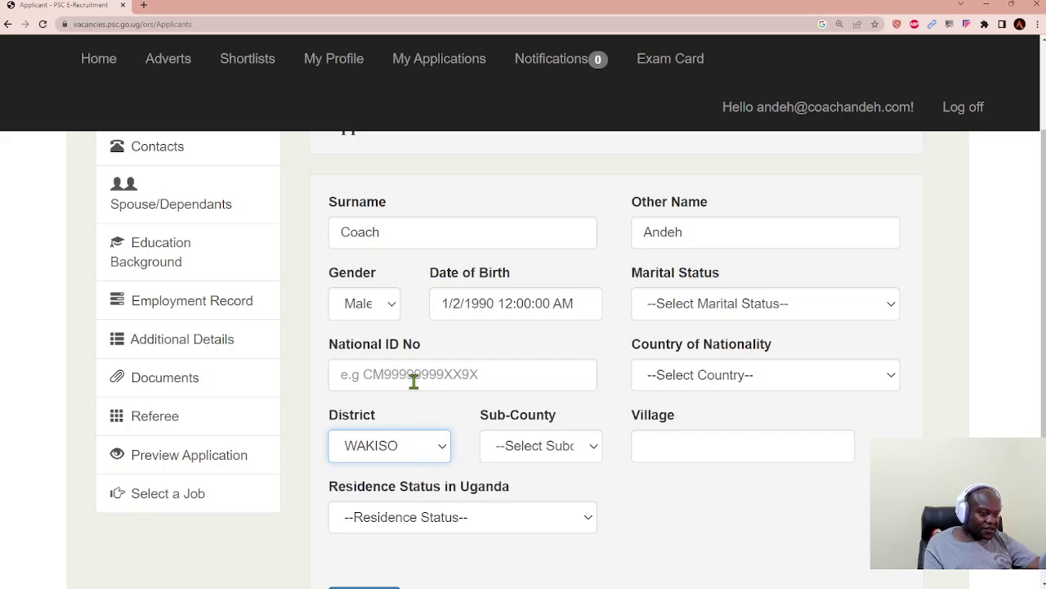
click(589, 445)
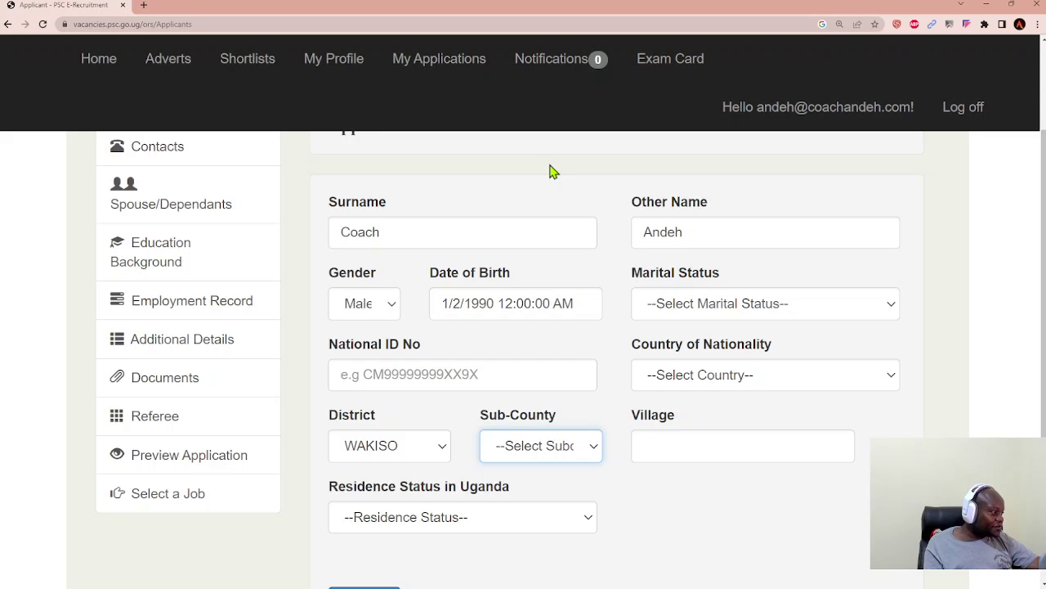
Step: Choose KIRA DIVISION as the sub-county and enter Kimwanyi as the village
key(k)
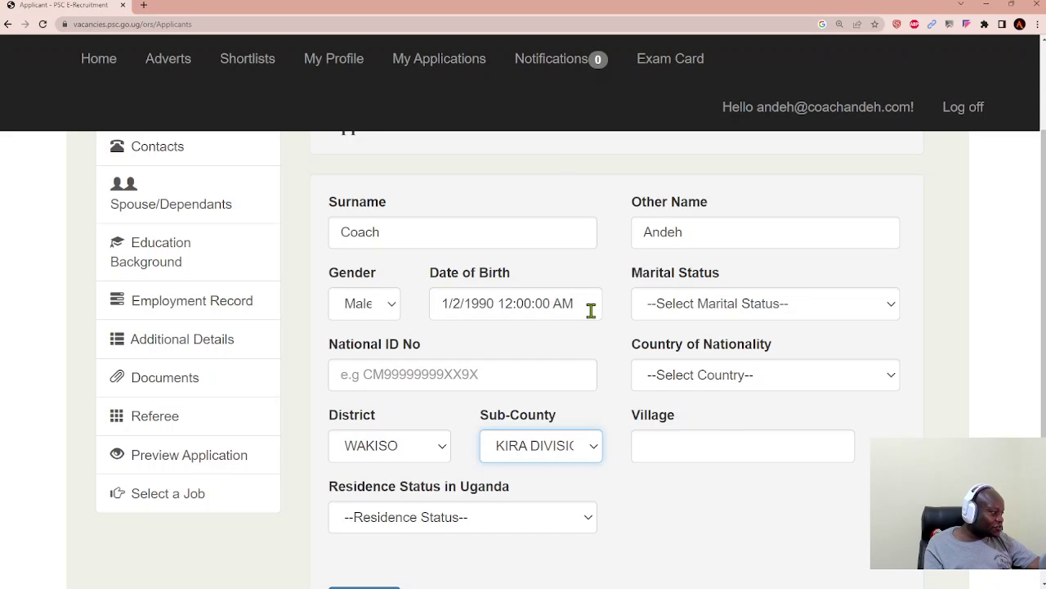
click(738, 443)
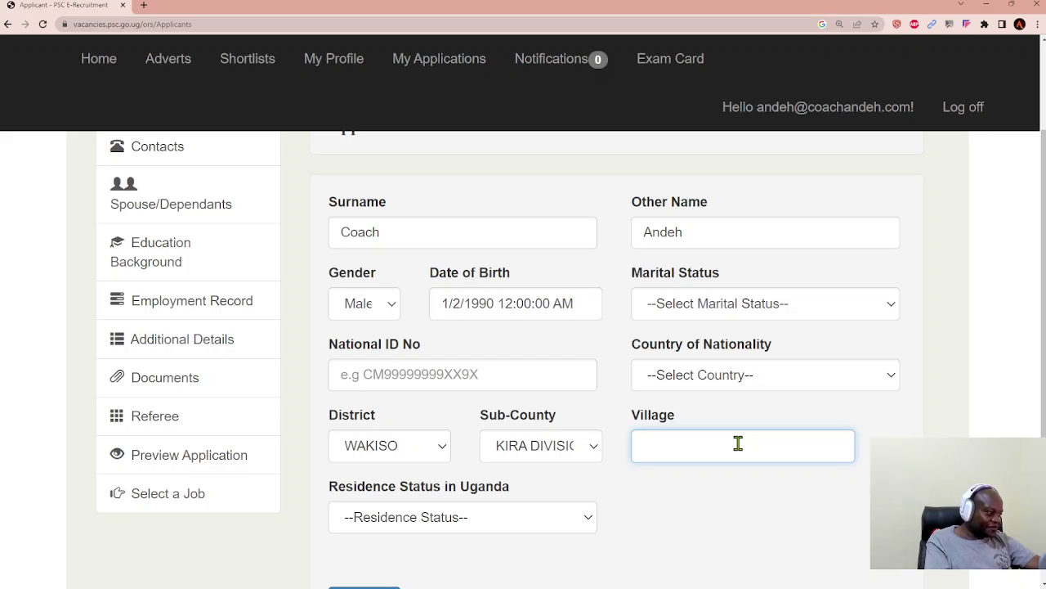
text(Kimit)
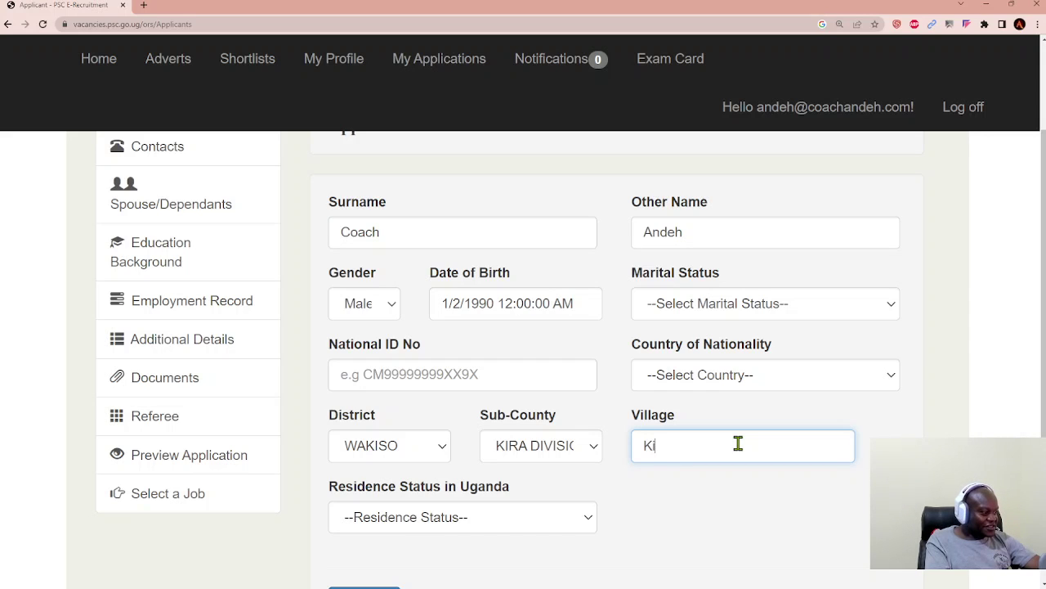
key(BackSpace)
key(BackSpace)
text(wanyi)
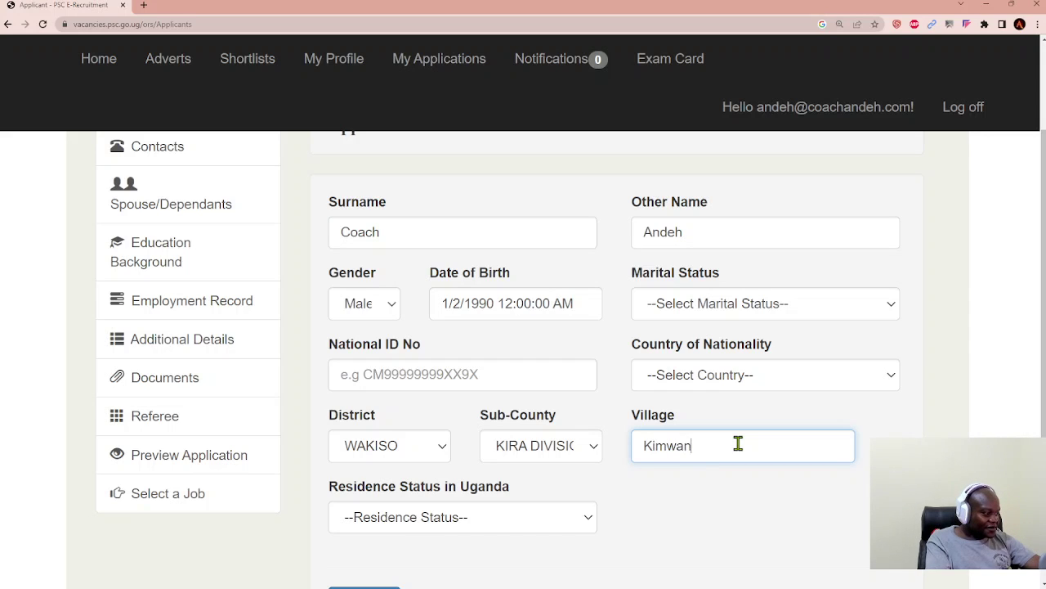
Step: Set Residence Status in Uganda to Permanent Resident and save the bio data
click(585, 523)
scroll(561, 523, down, 1)
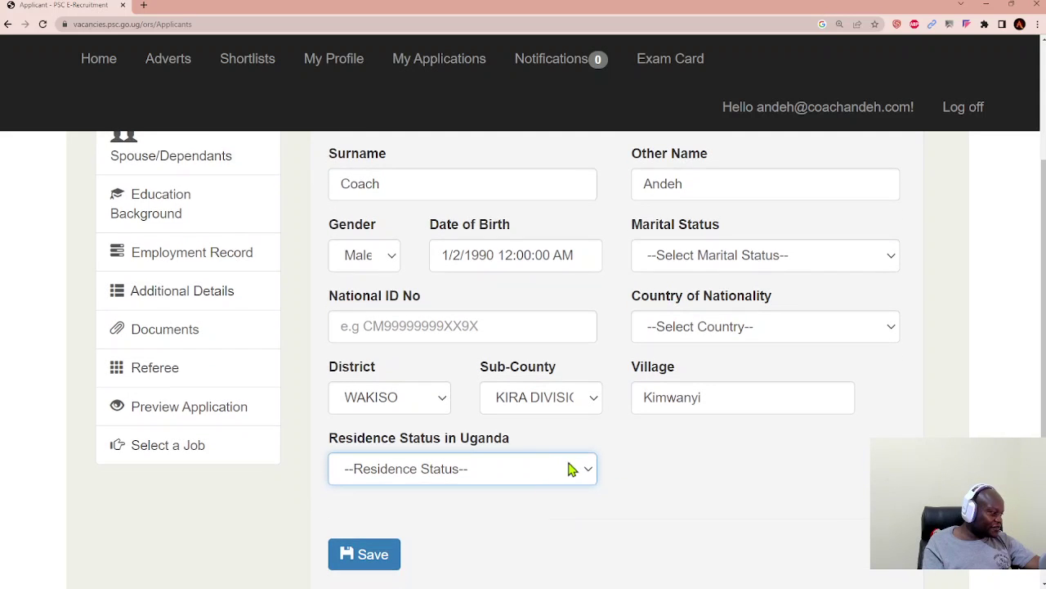
key(Down)
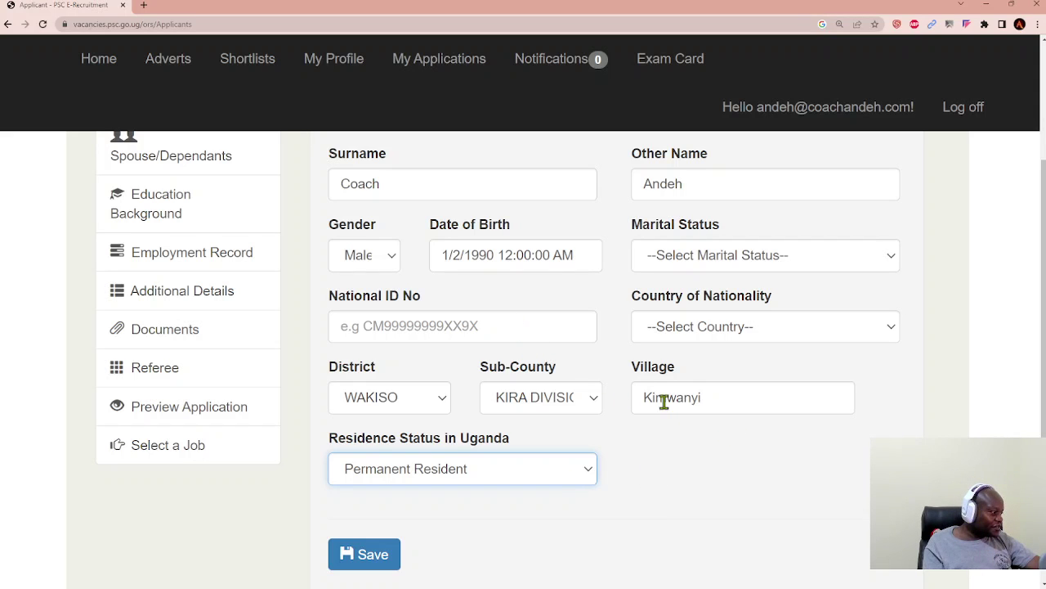
click(390, 575)
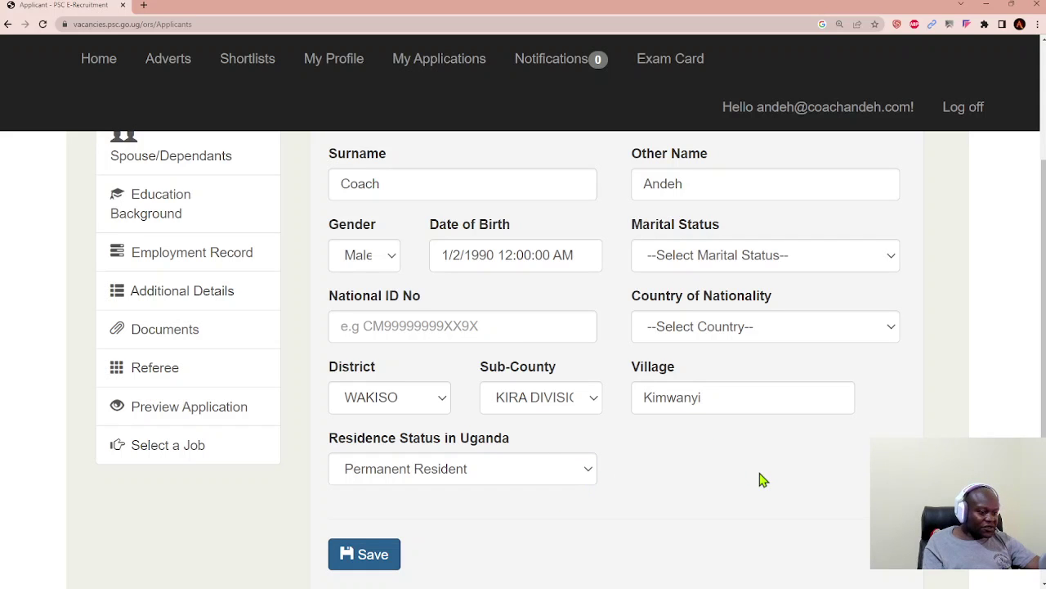
scroll(587, 409, up, 2)
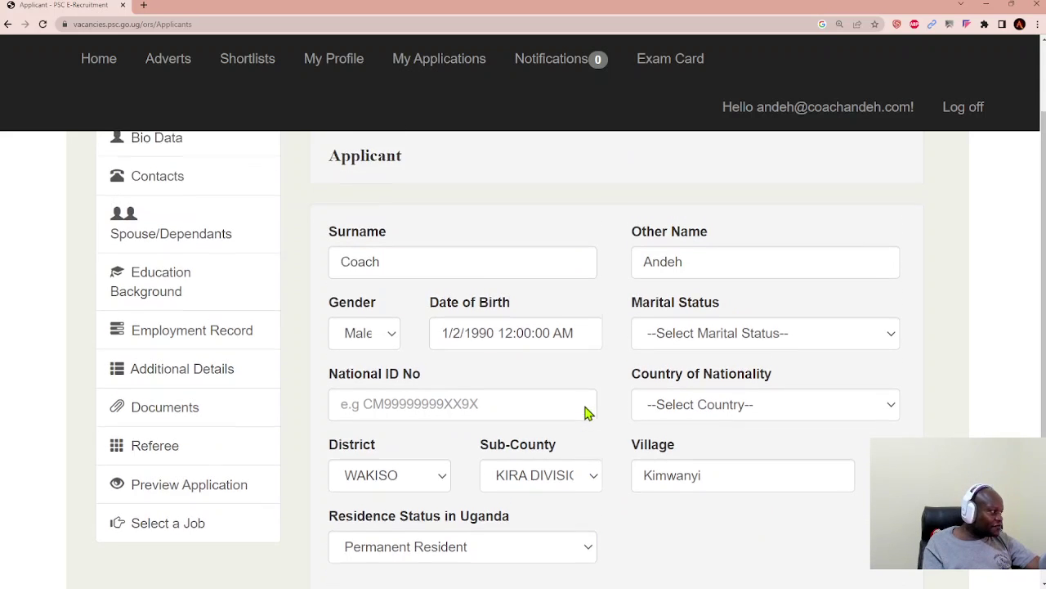
scroll(585, 408, down, 2)
scroll(585, 409, up, 2)
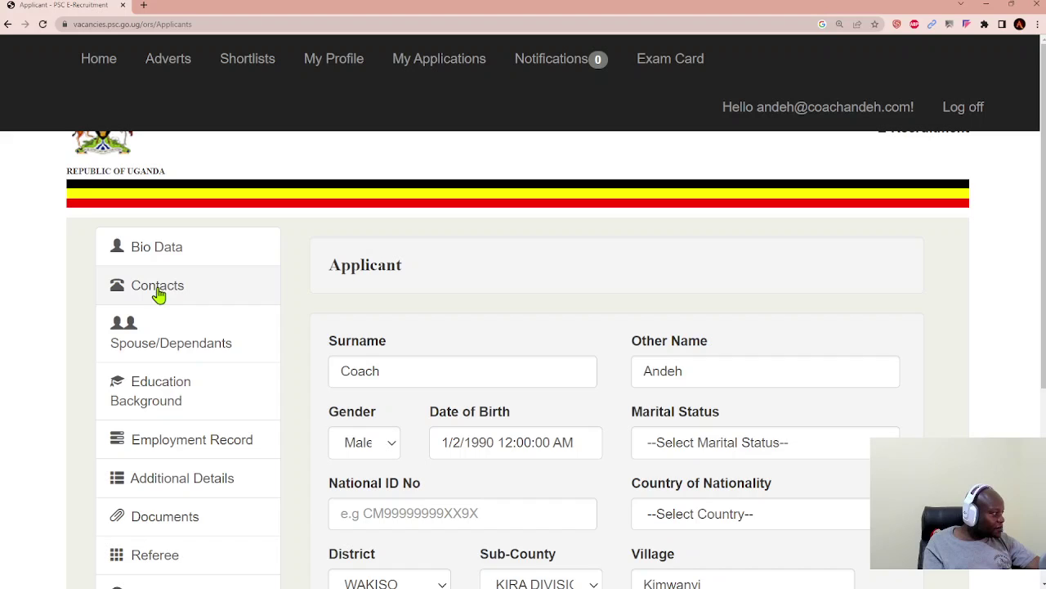
Step: Open Contacts, dismiss the load-failure alert, and add and save a new telephone number
click(159, 294)
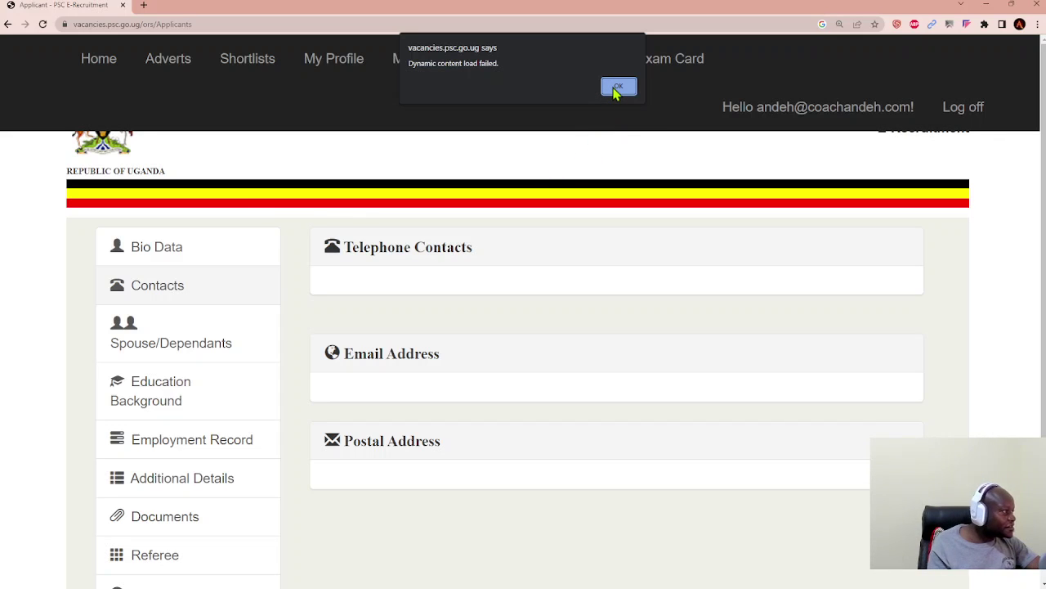
click(618, 87)
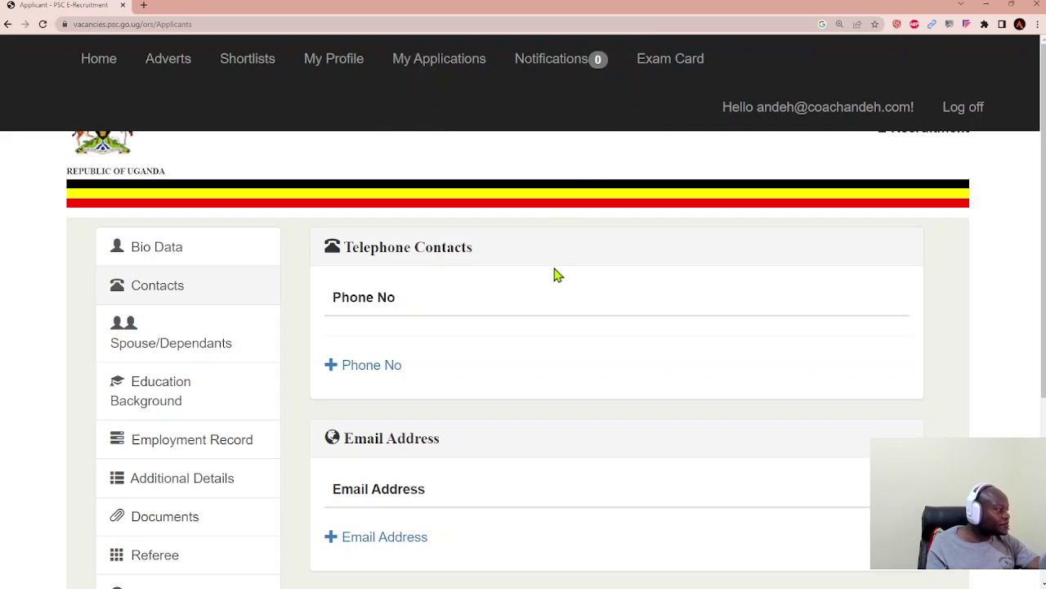
click(387, 368)
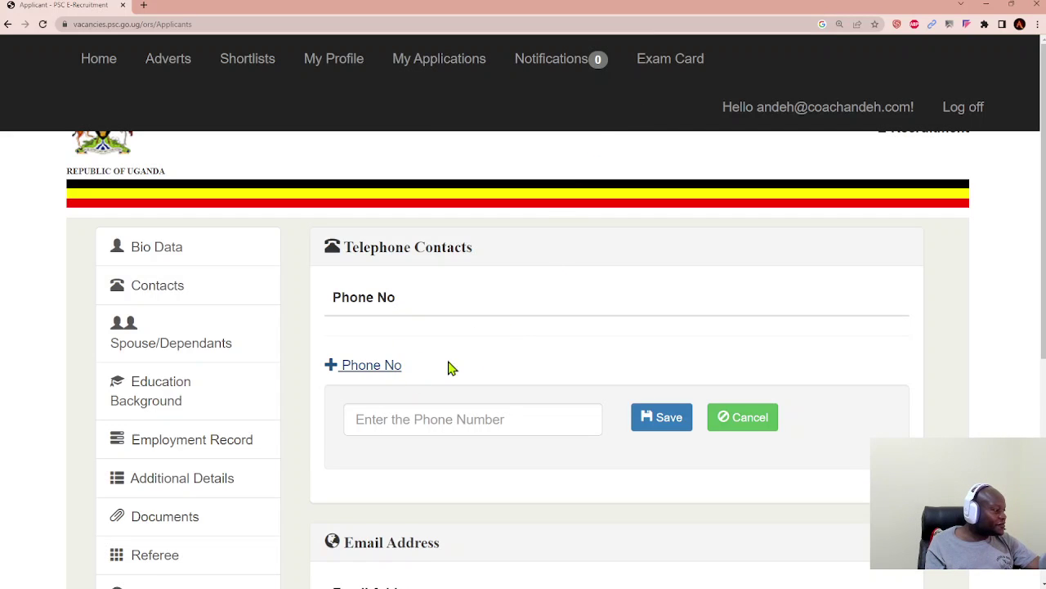
click(476, 425)
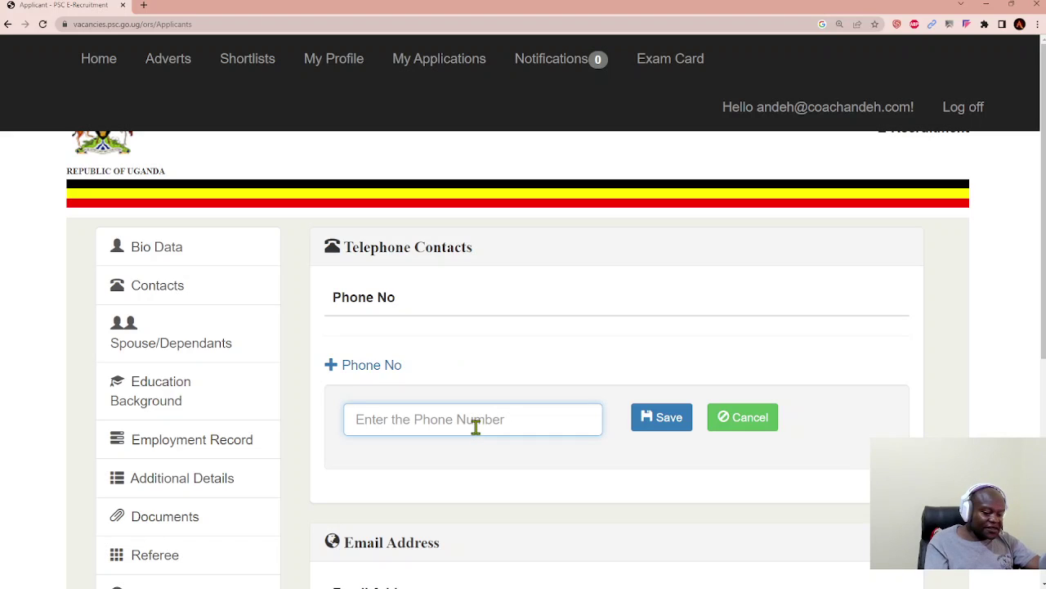
text(0771234567)
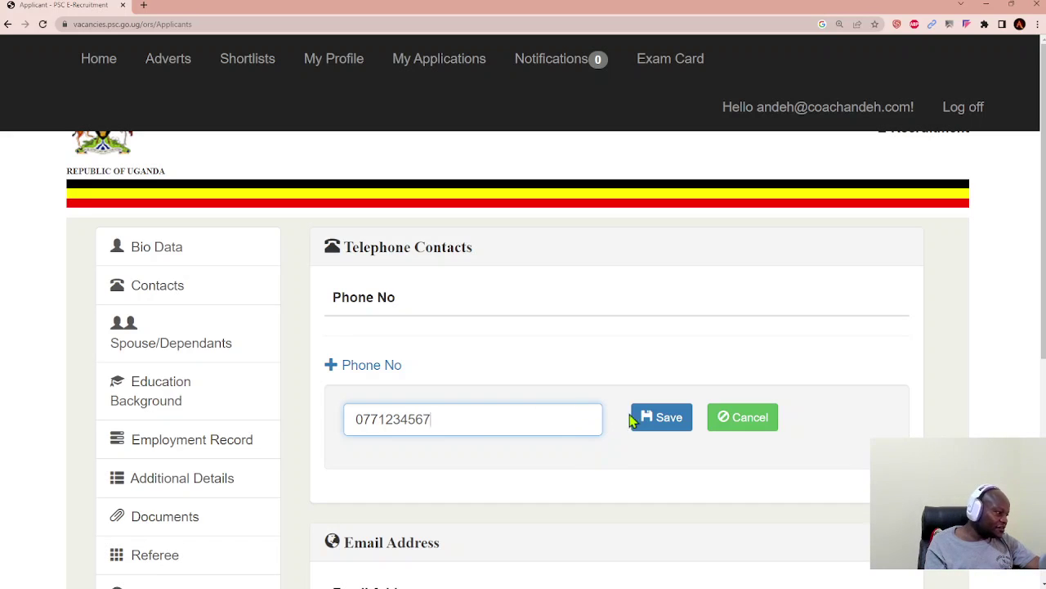
click(654, 427)
scroll(619, 444, down, 1)
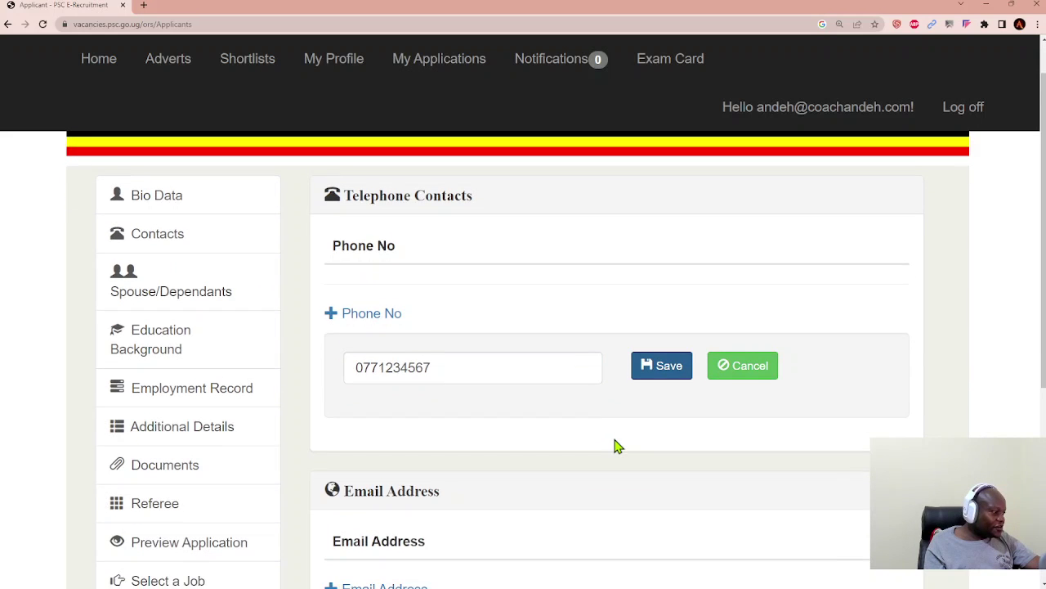
scroll(619, 445, down, 1)
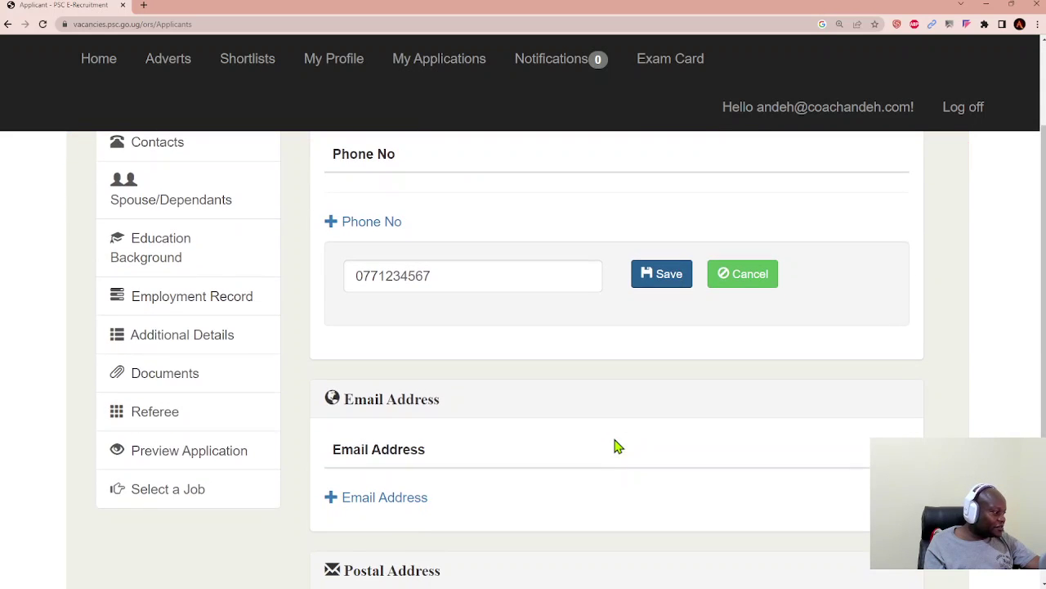
Step: Add a new Email Address entry with the applicant's e-mail address and save it
click(381, 499)
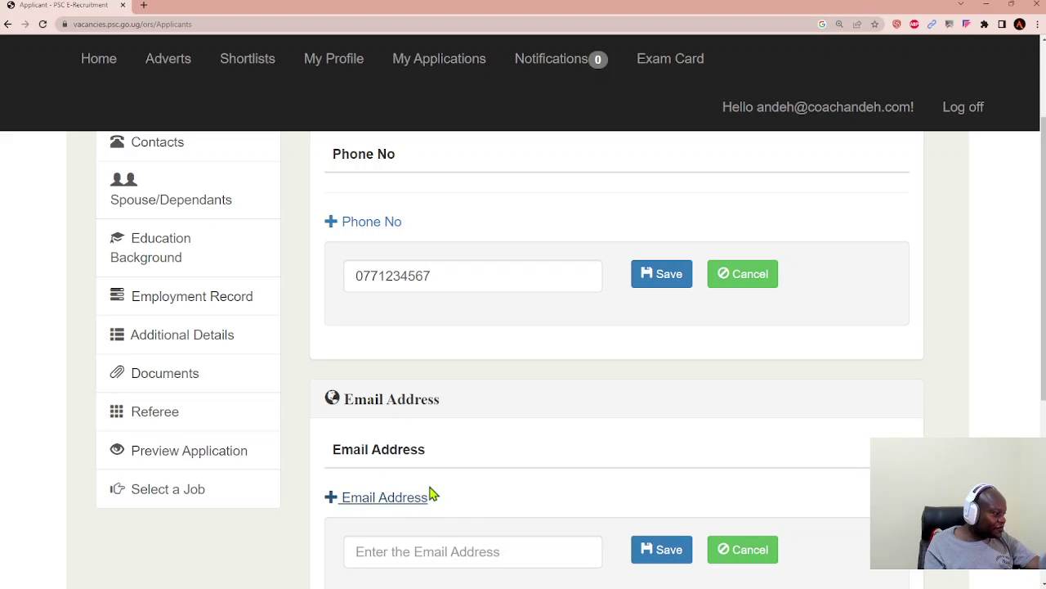
click(443, 552)
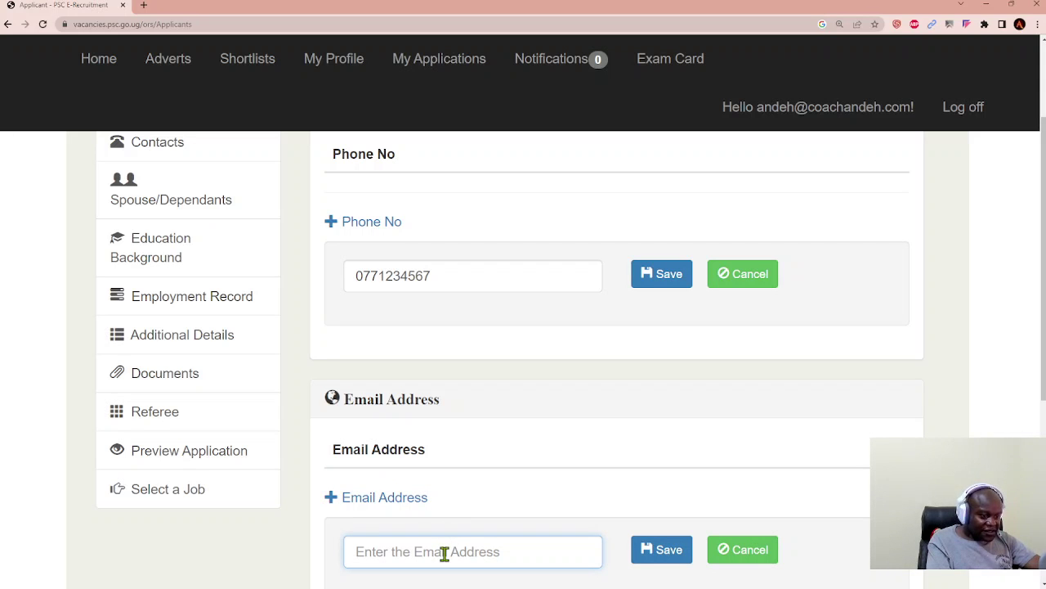
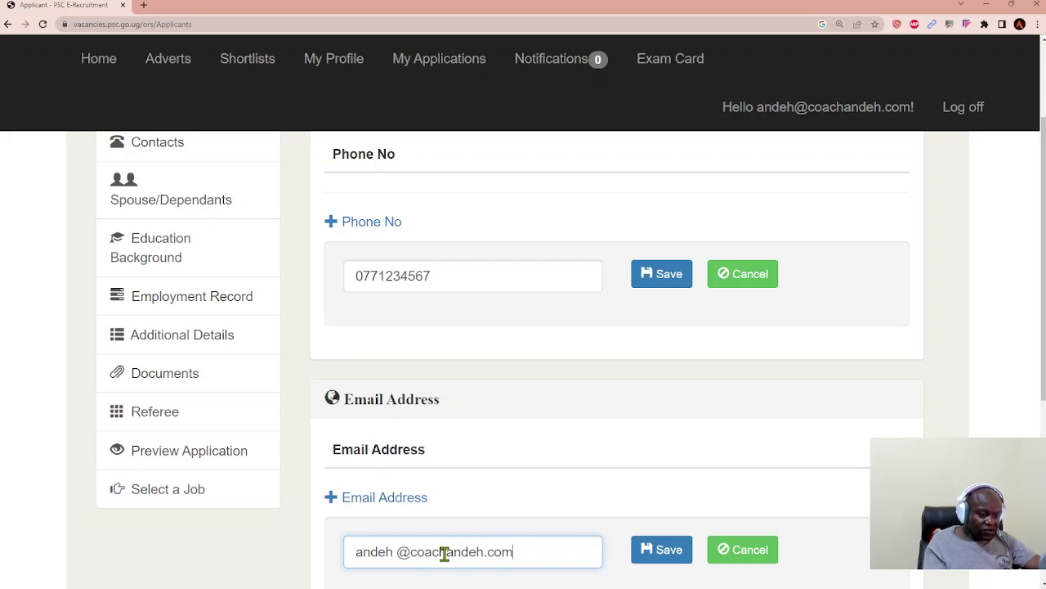
click(640, 562)
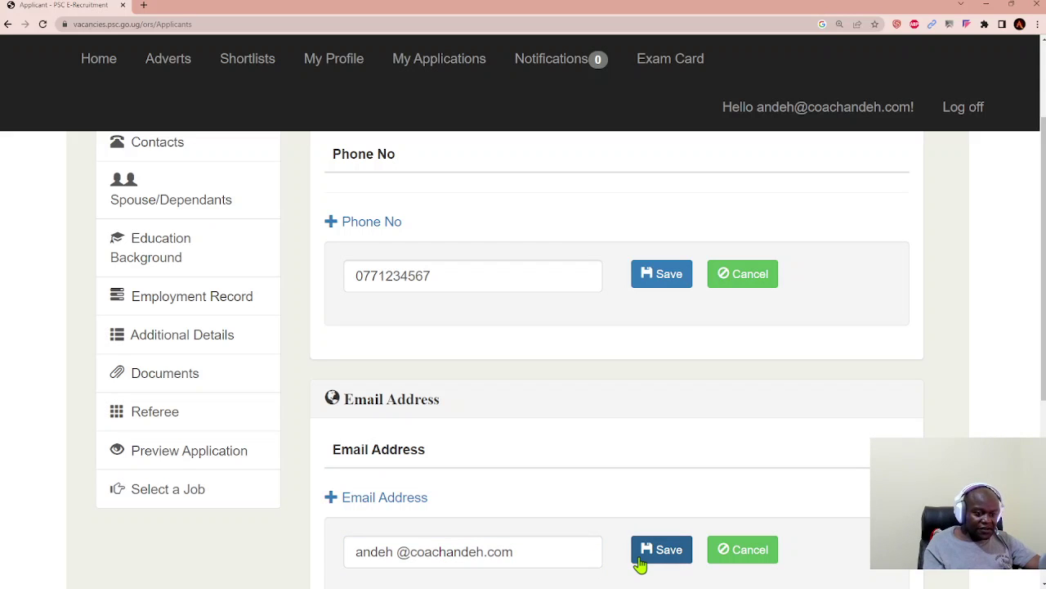
scroll(494, 495, down, 3)
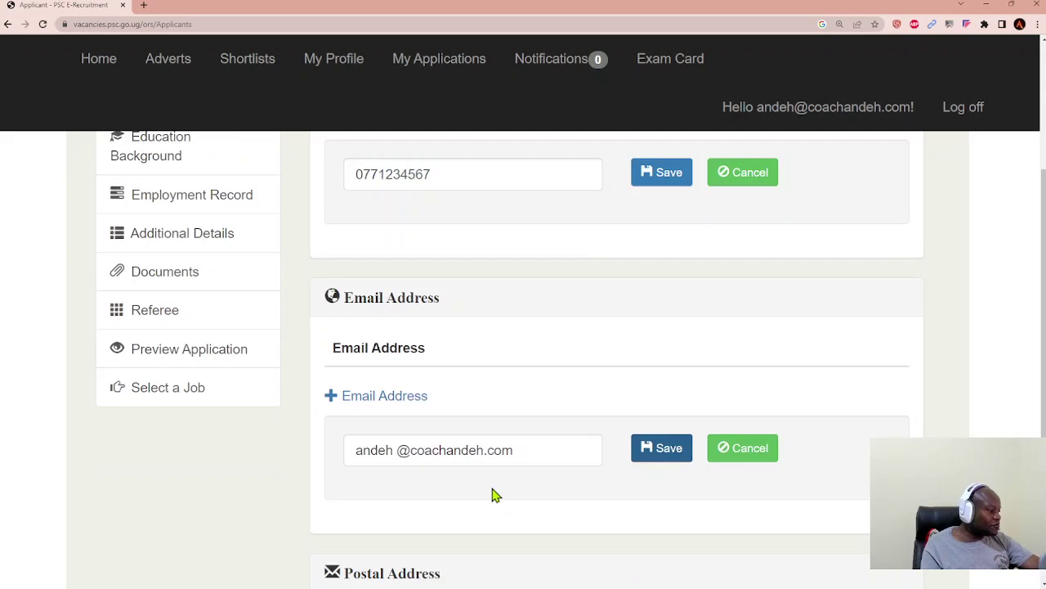
Step: Enter and save the applicant's postal address, then dismiss the load-failed alert
click(438, 463)
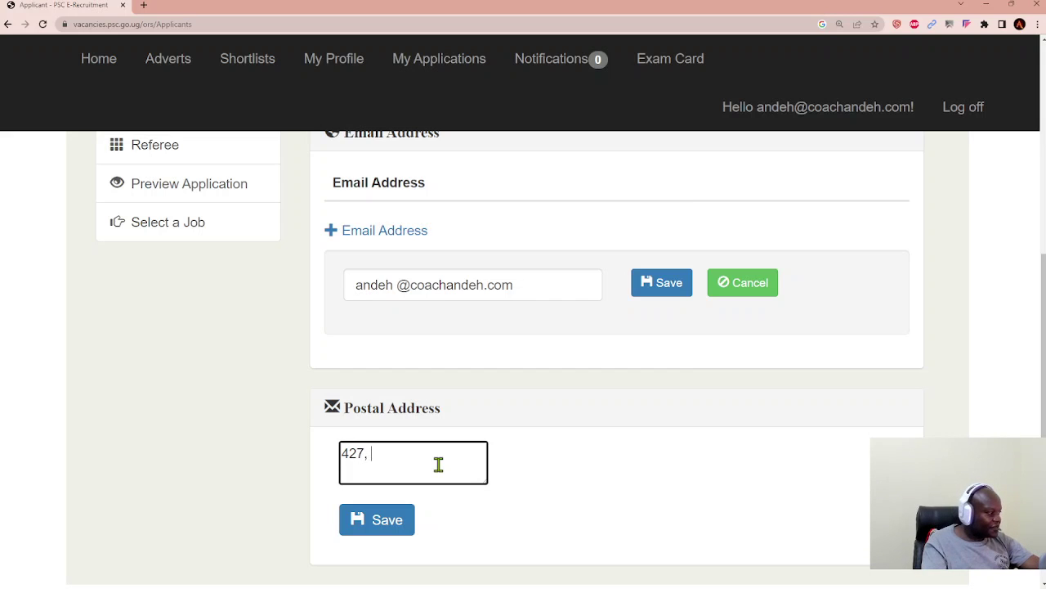
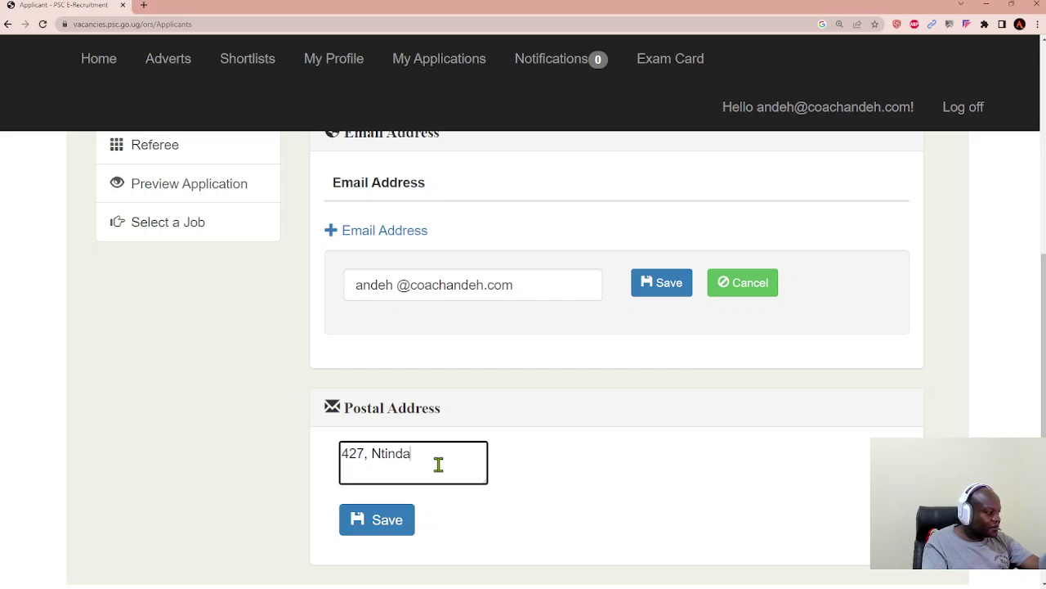
click(384, 529)
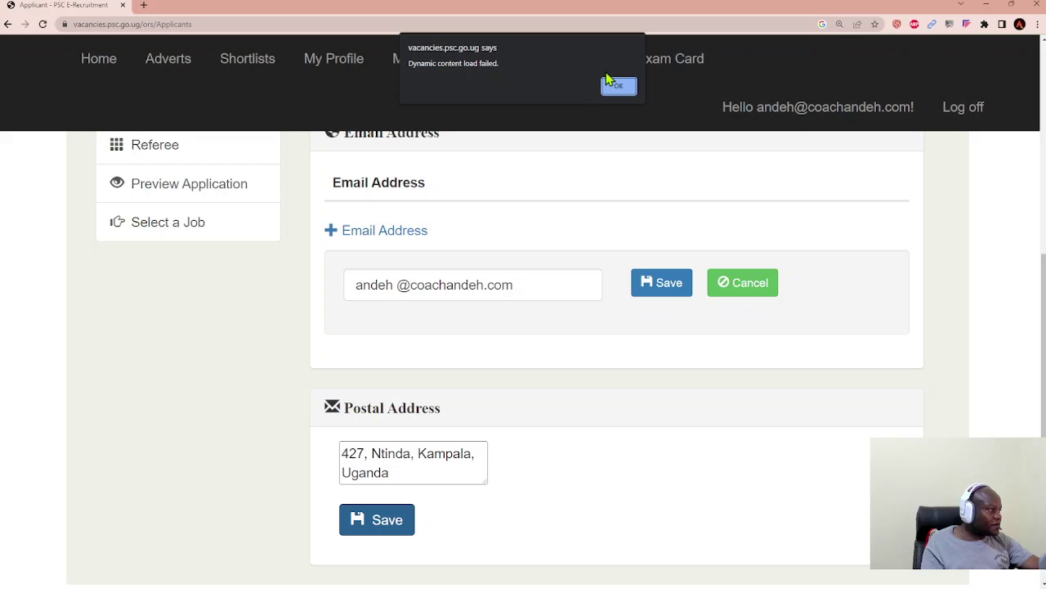
click(619, 86)
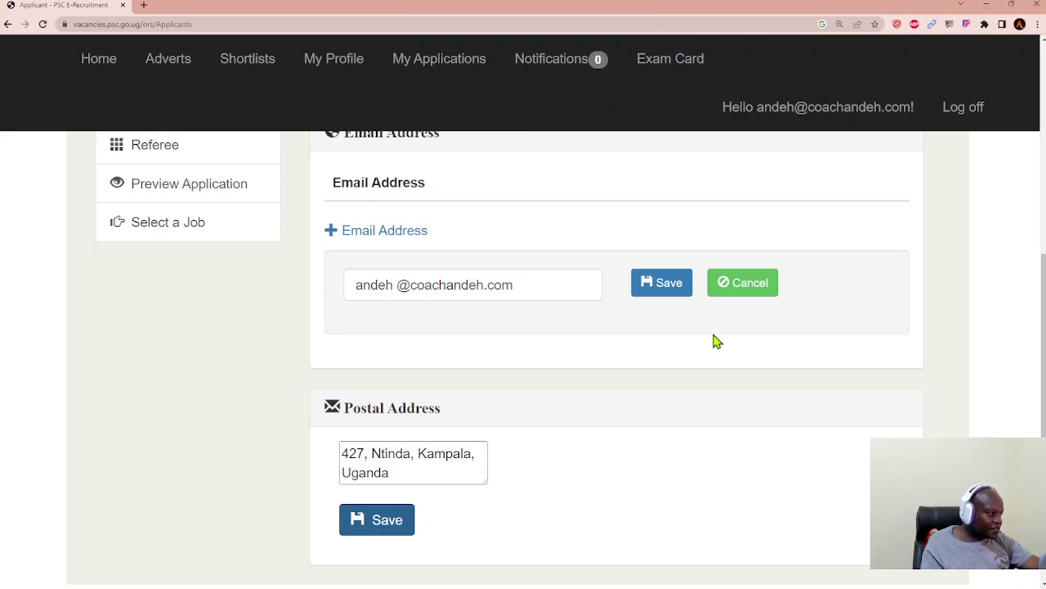
scroll(712, 341, up, 3)
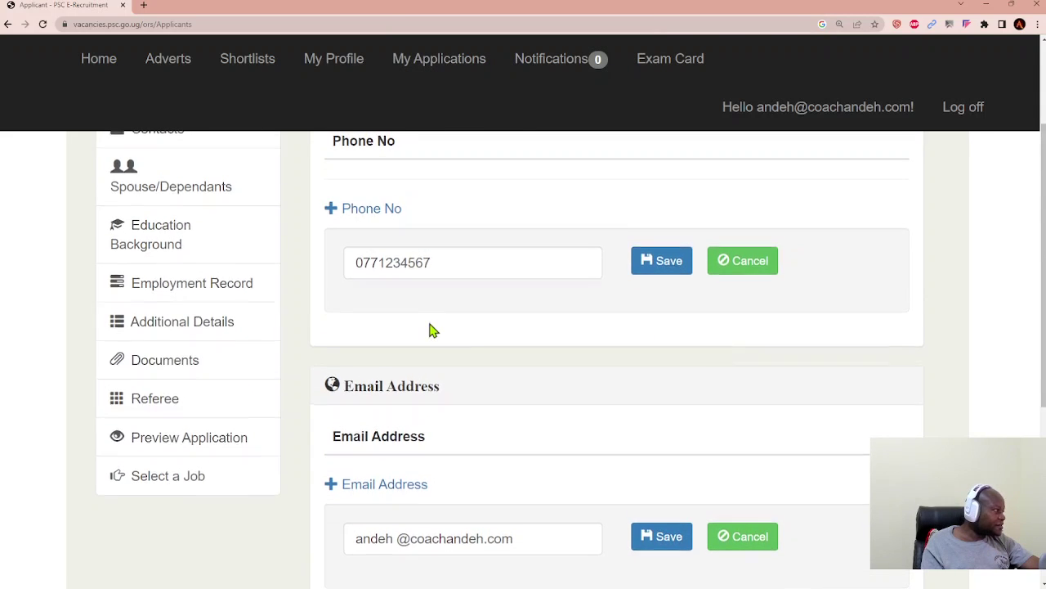
scroll(430, 330, up, 1)
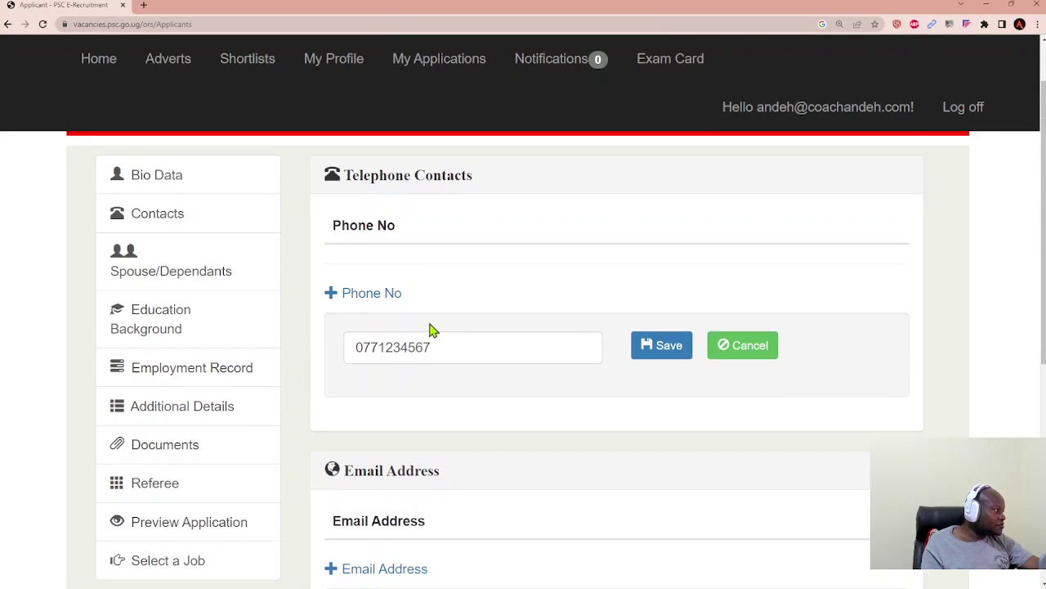
click(177, 281)
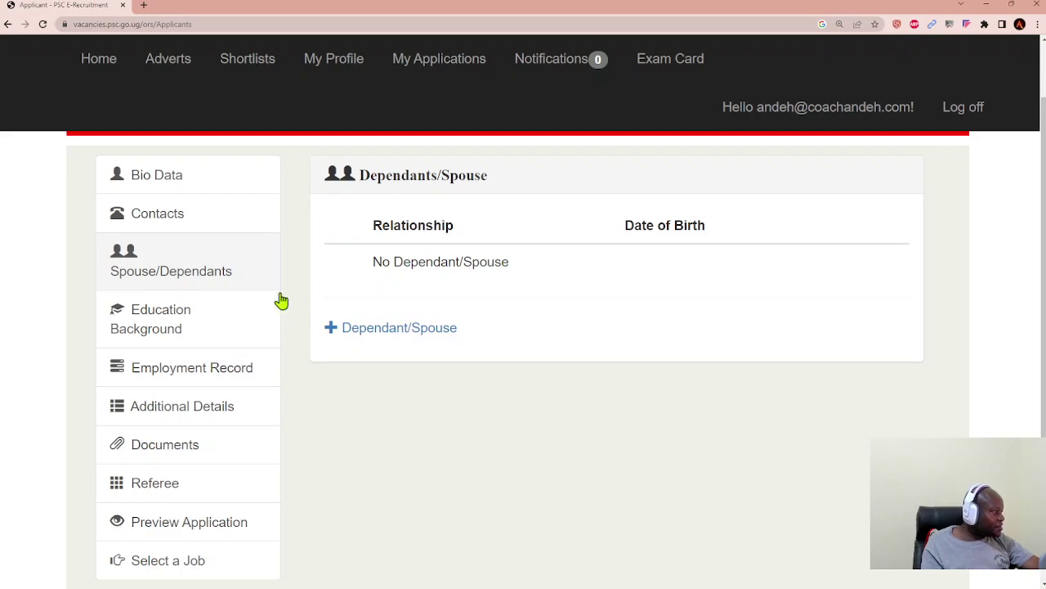
click(401, 330)
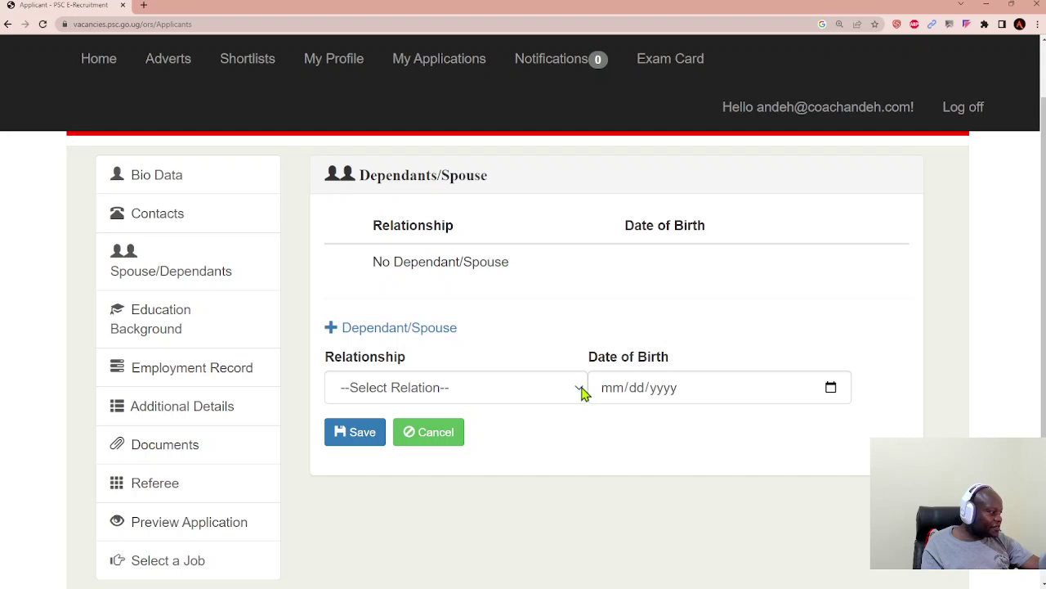
click(440, 391)
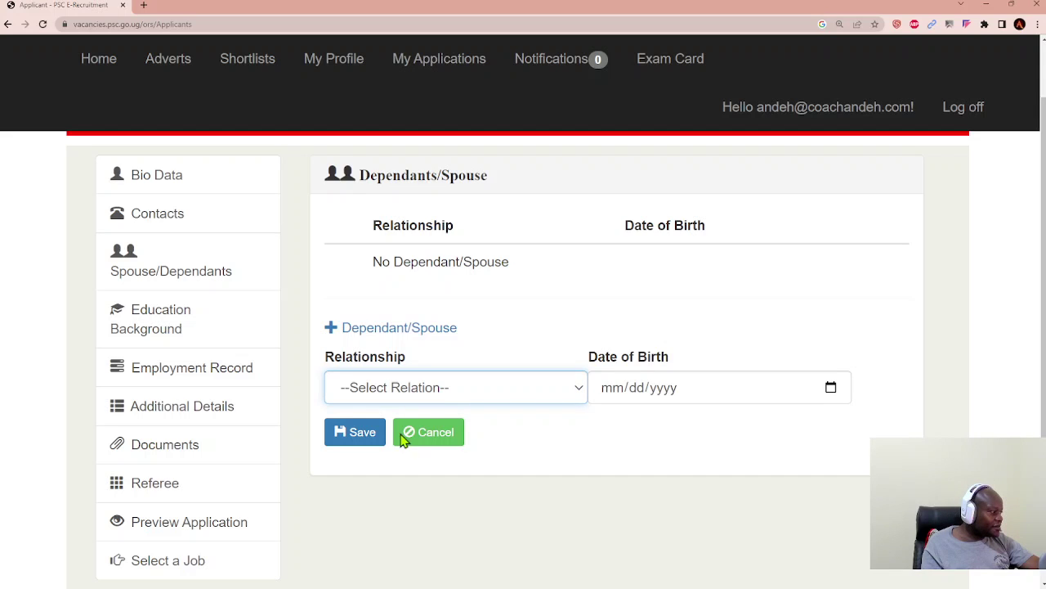
key(Down)
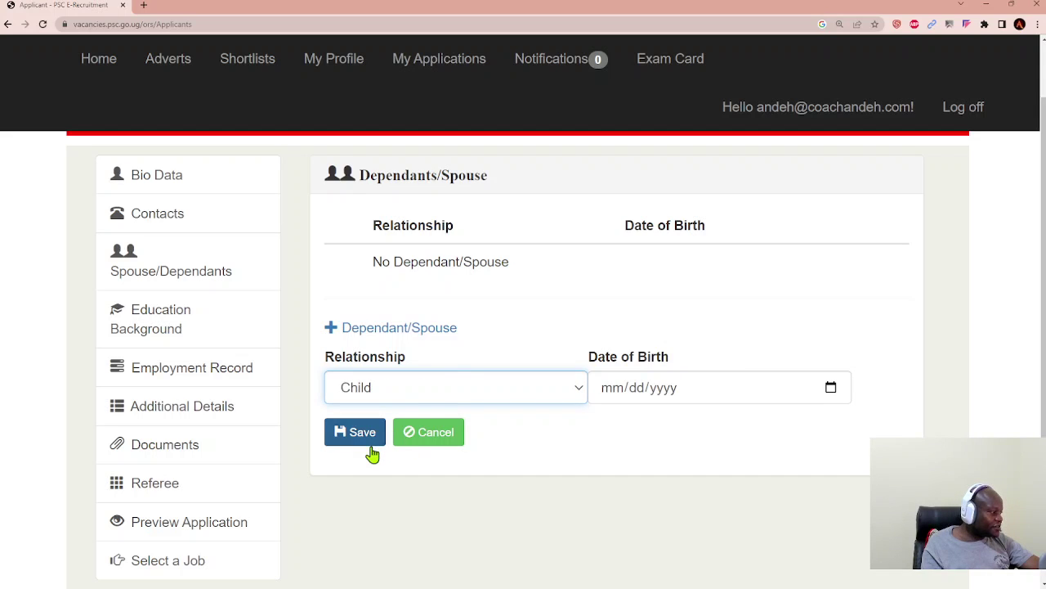
click(665, 391)
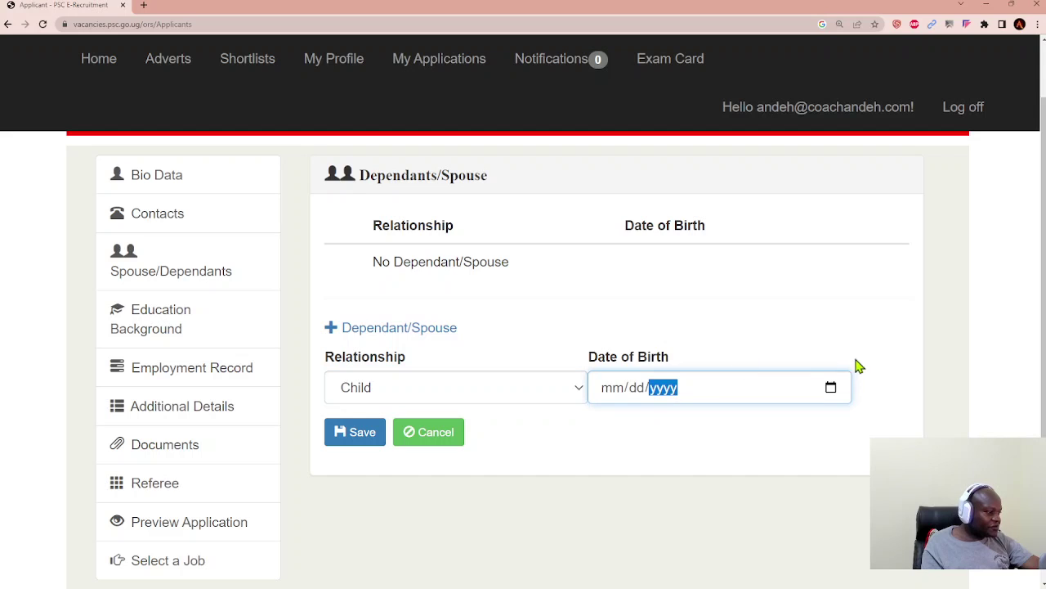
click(833, 390)
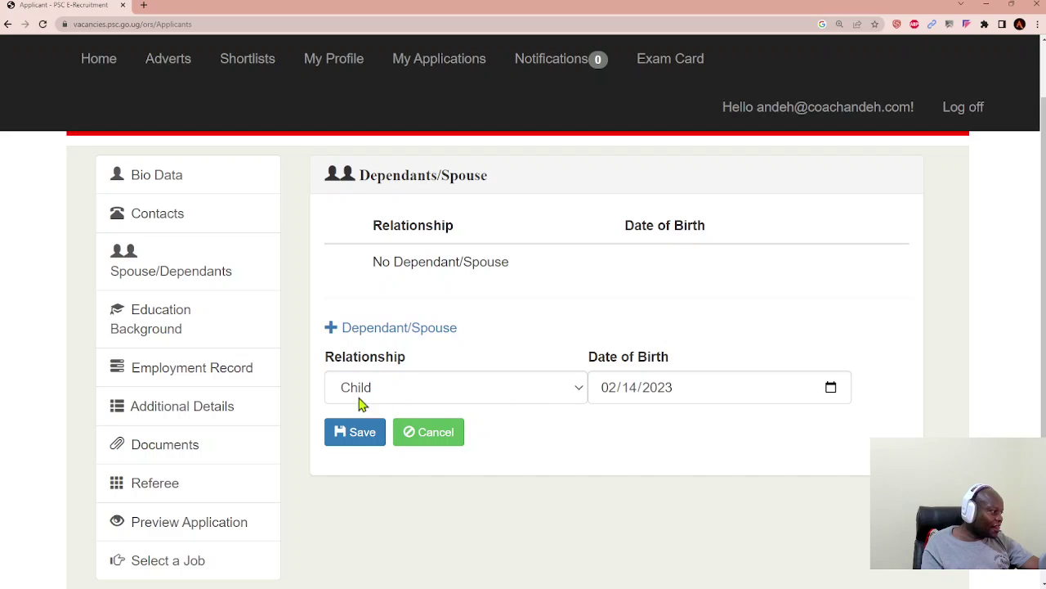
click(356, 437)
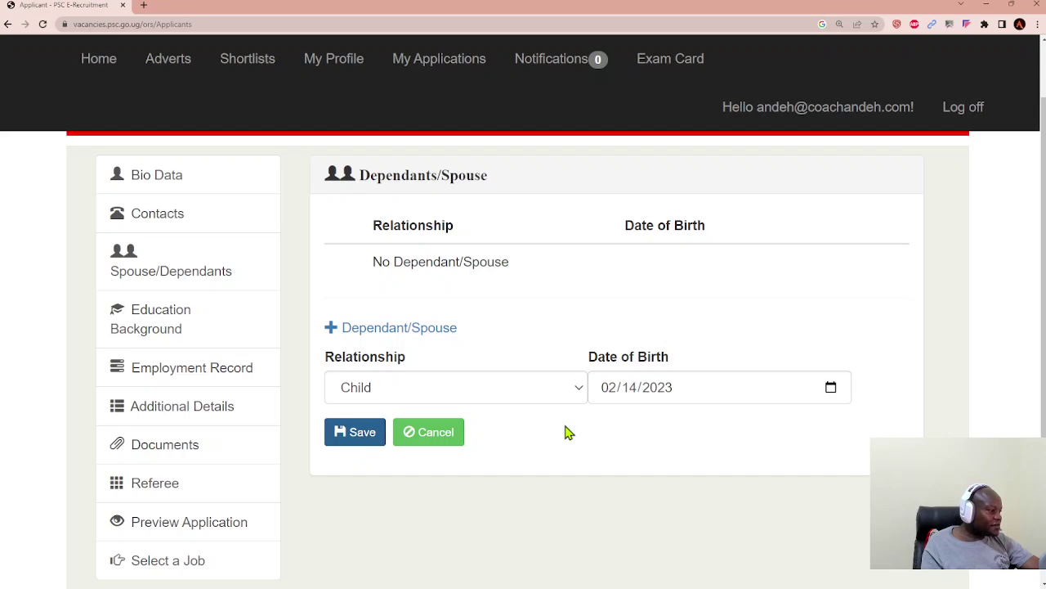
Step: Bring up a blank dependant entry form again
scroll(565, 430, down, 2)
click(367, 233)
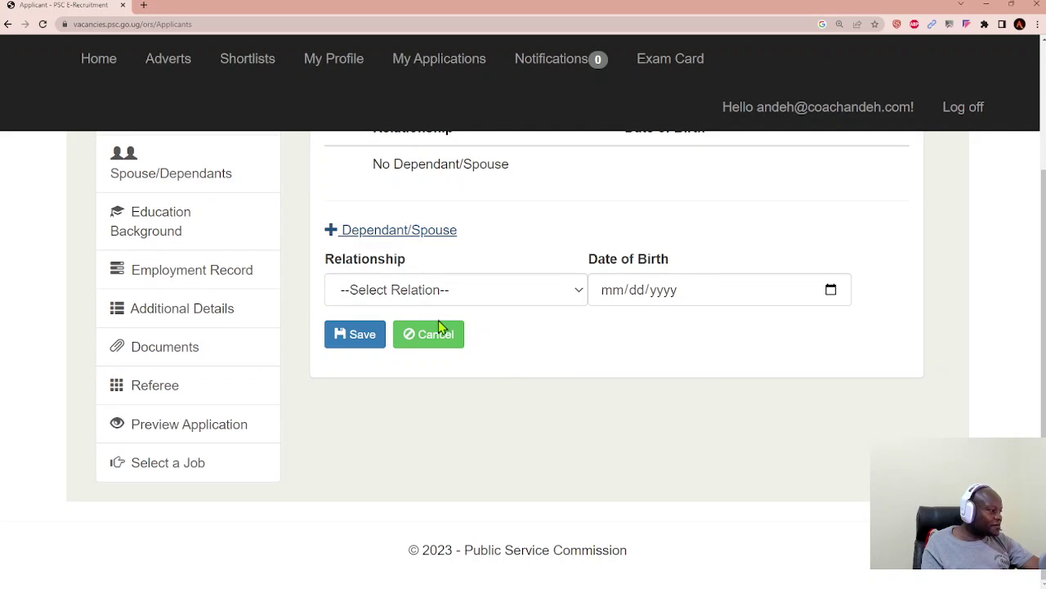
scroll(738, 322, up, 1)
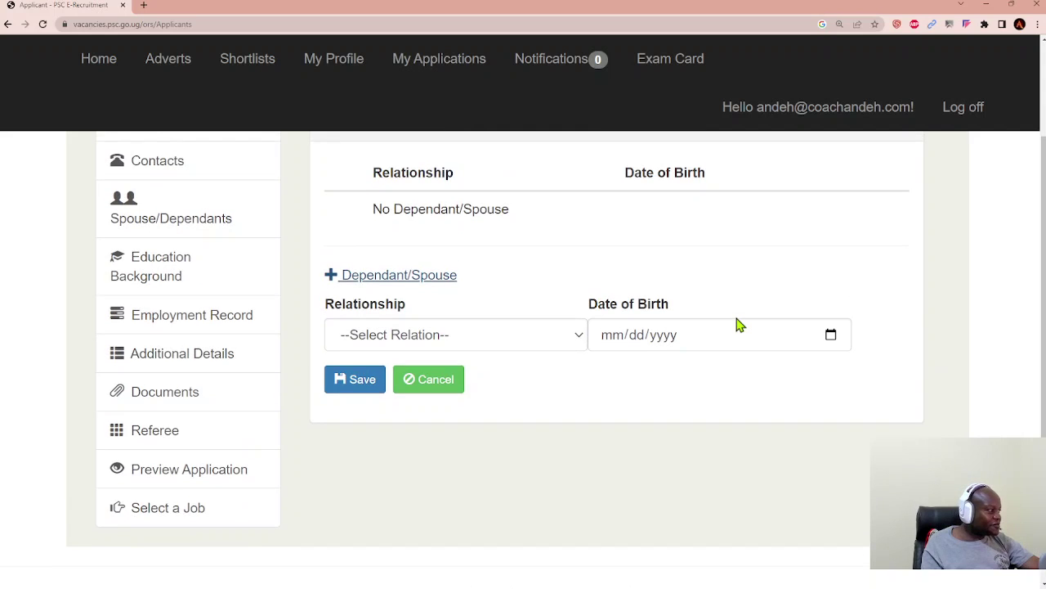
scroll(738, 323, up, 1)
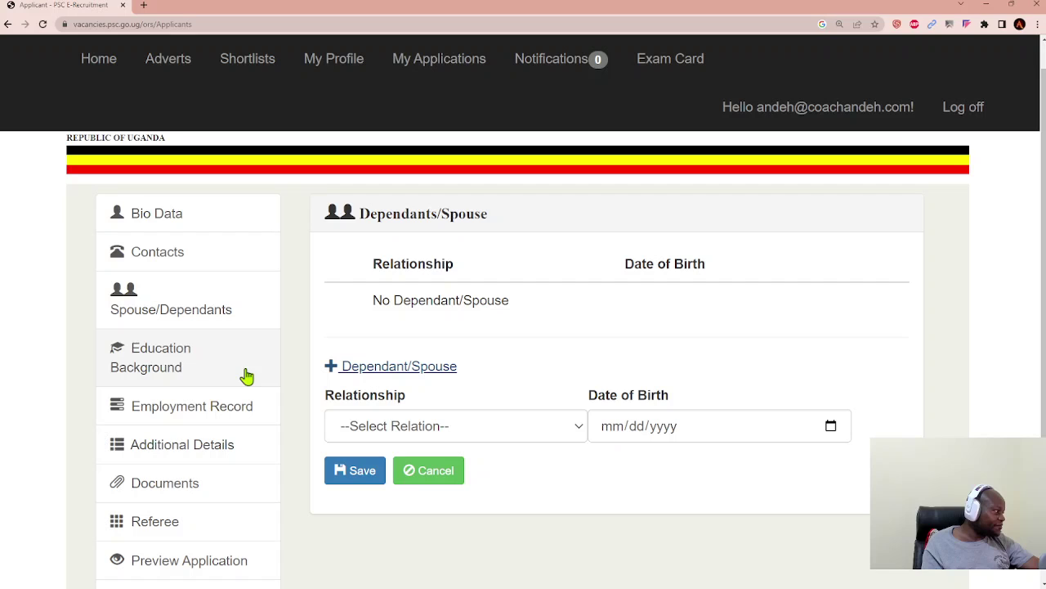
Step: Start a new academic record in Education Background covering 2015 to 2017
click(143, 365)
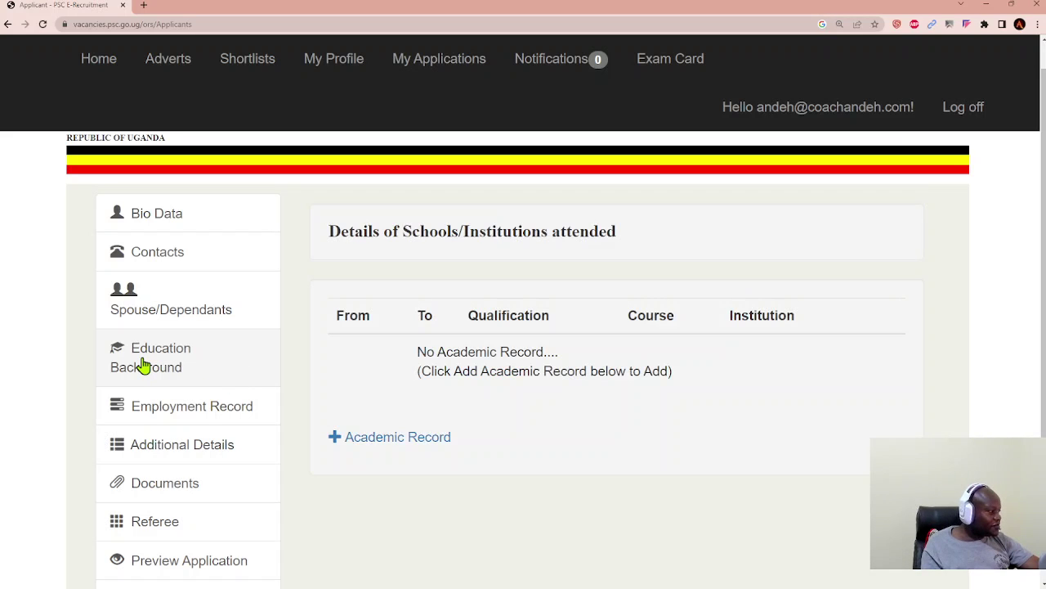
click(416, 442)
scroll(493, 458, down, 2)
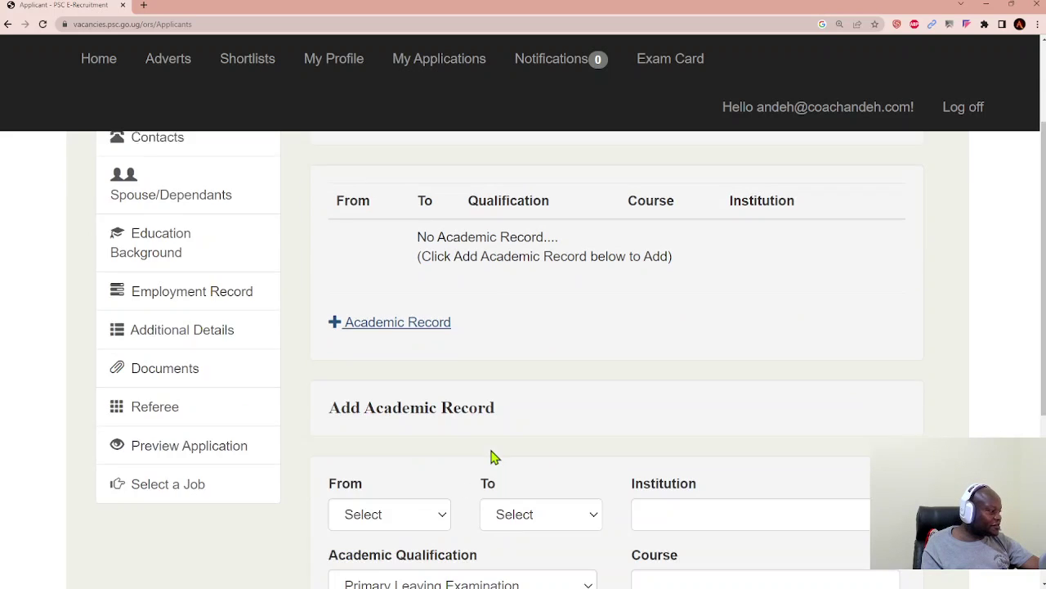
scroll(493, 458, down, 1)
click(444, 408)
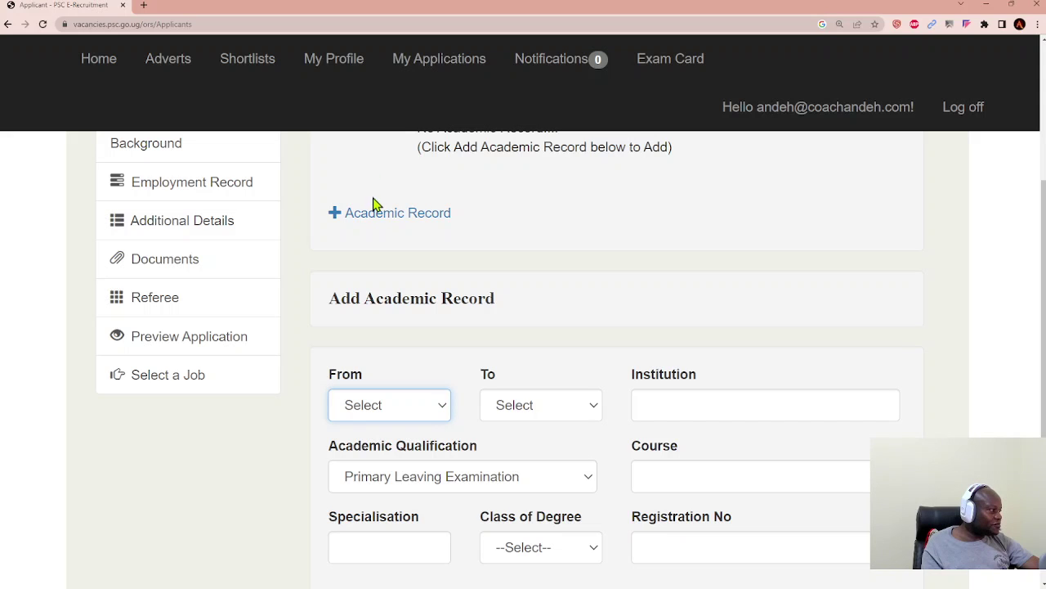
text(2015)
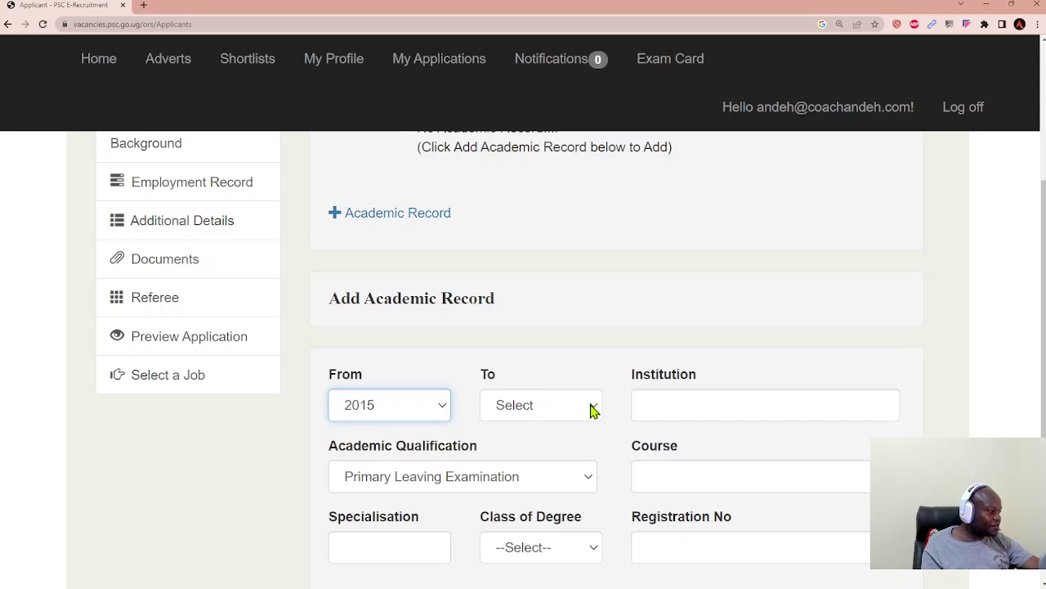
click(593, 408)
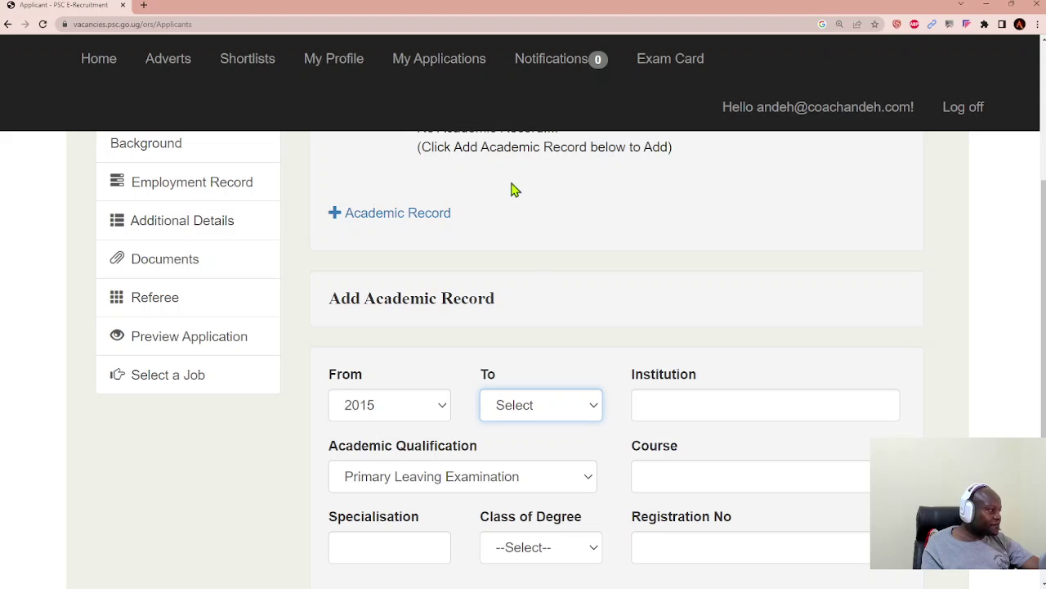
text(2017)
Step: Enter Makerere University as institution, Bachelors as qualification and Social Science as course
click(705, 406)
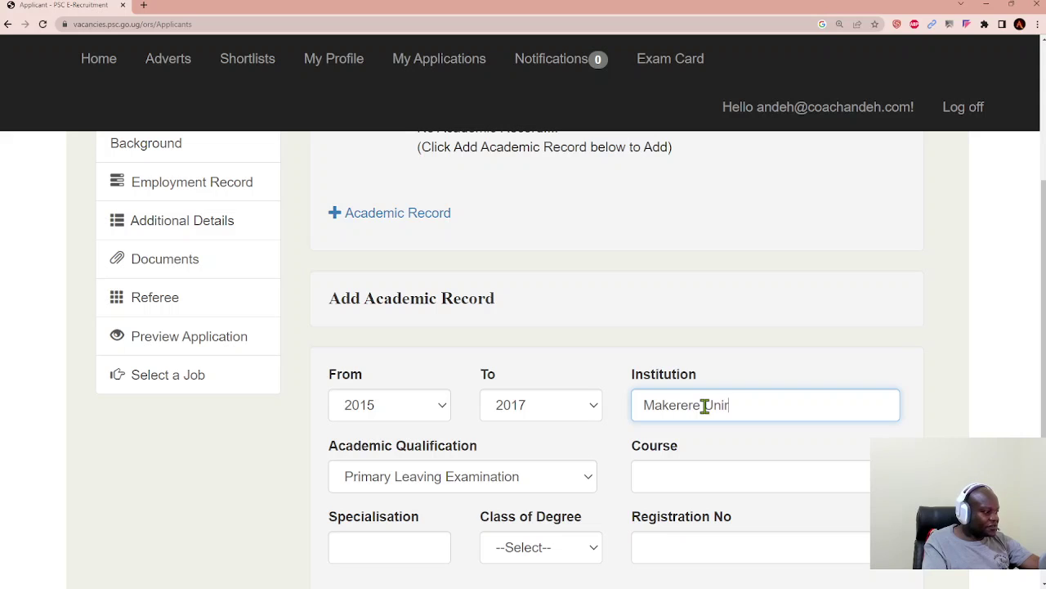
text(Makerere Unie)
key(BackSpace)
text(versity)
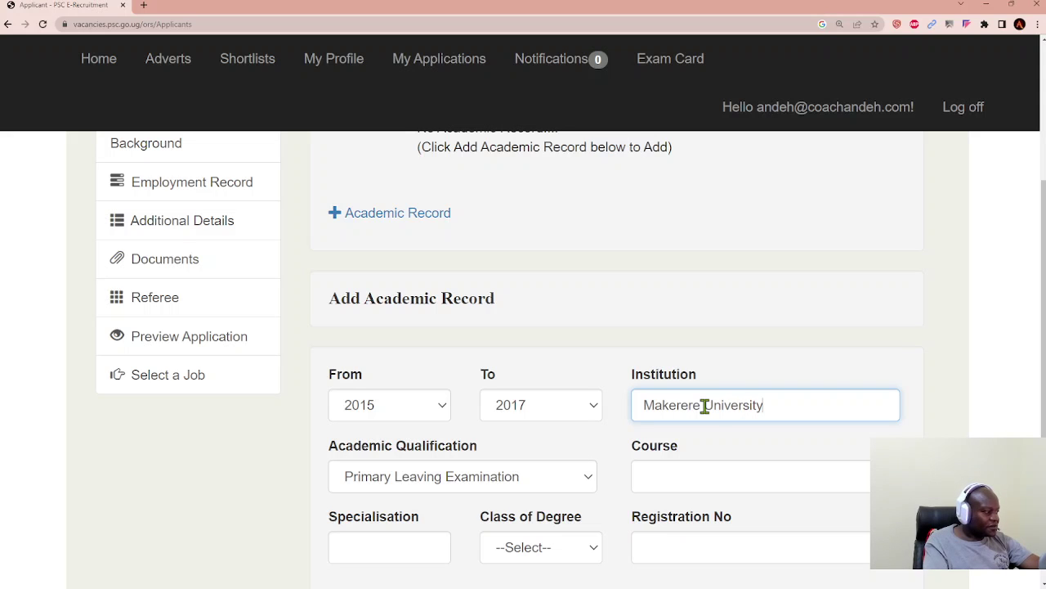
click(584, 483)
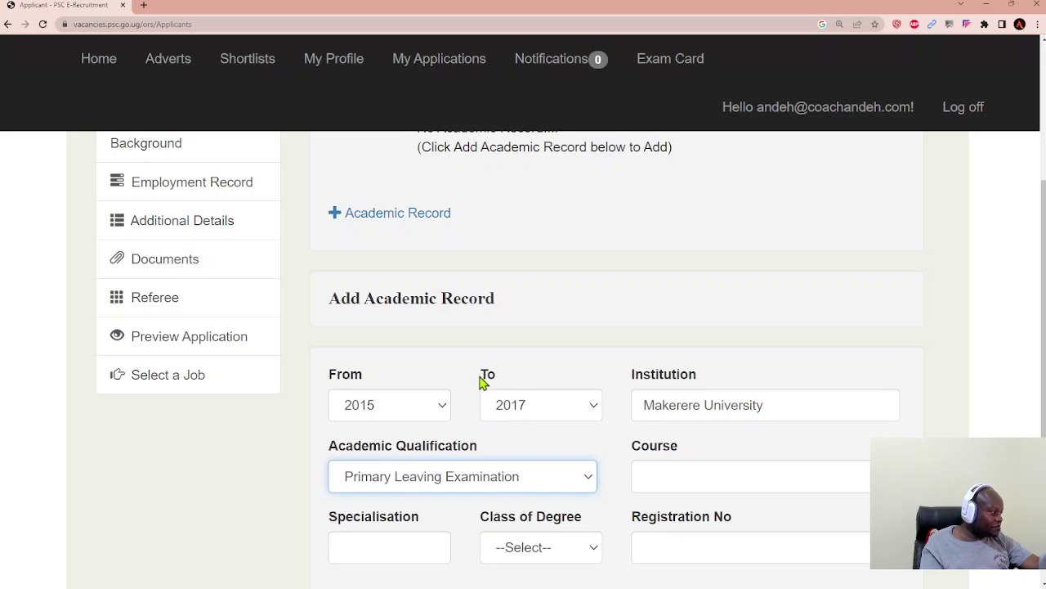
key(b)
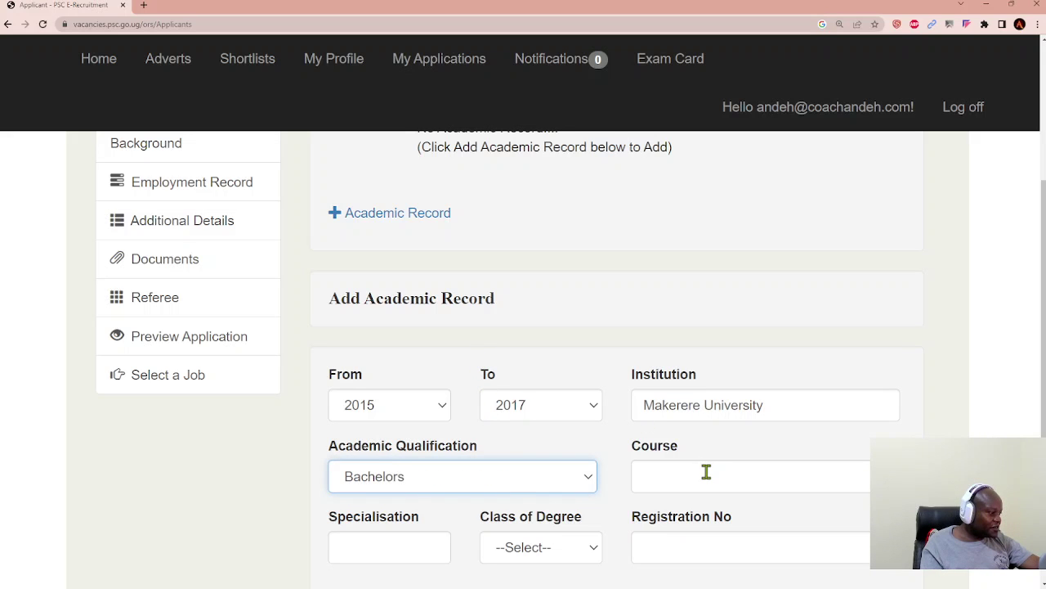
click(706, 473)
text(Soci)
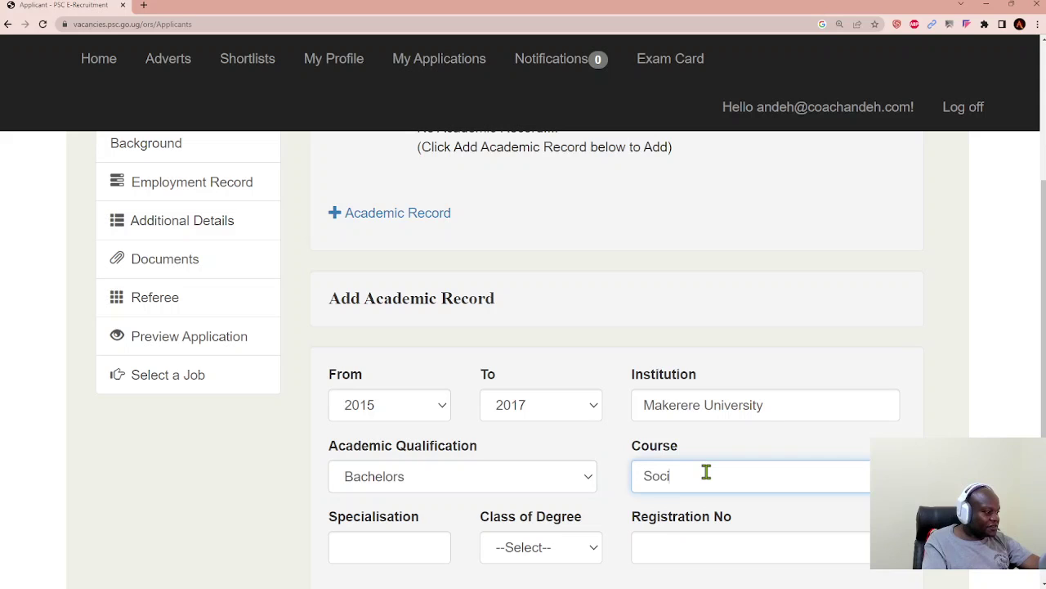
text(al Sciences)
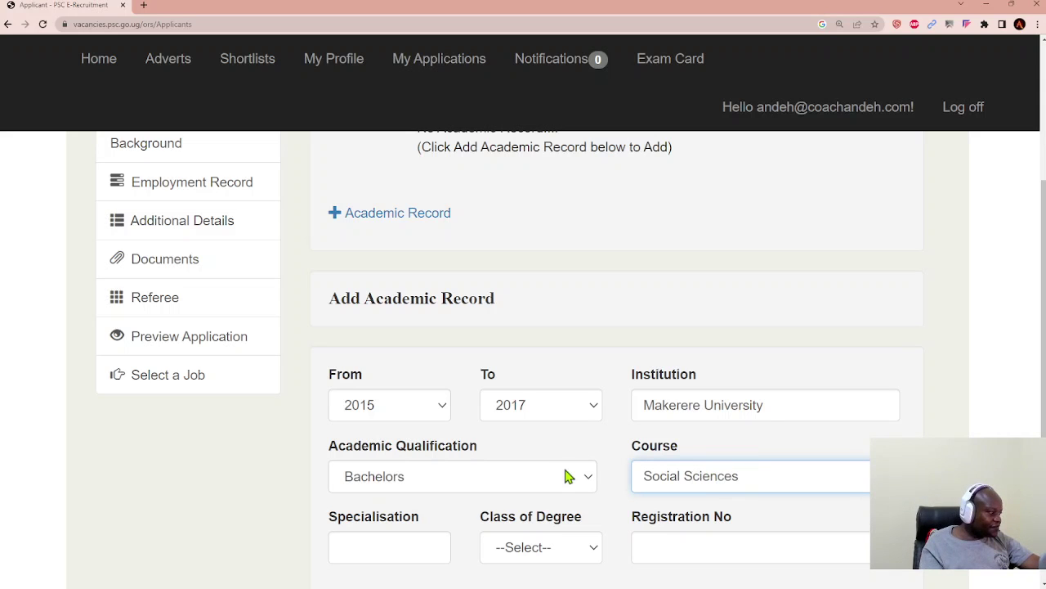
scroll(564, 474, down, 3)
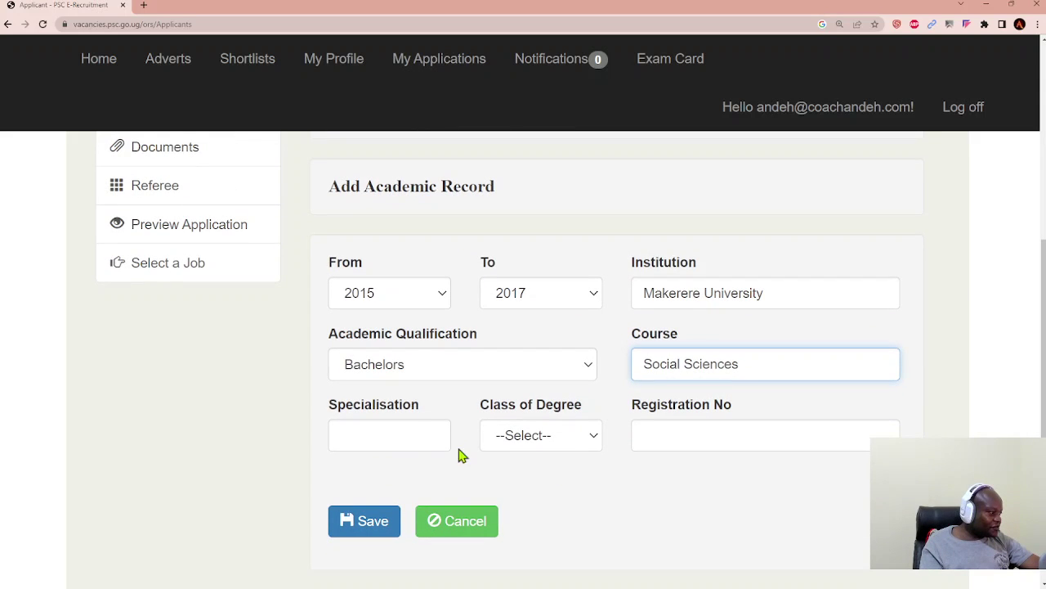
Step: Set the specialisation to Psychology and the class of degree to First Class
click(424, 438)
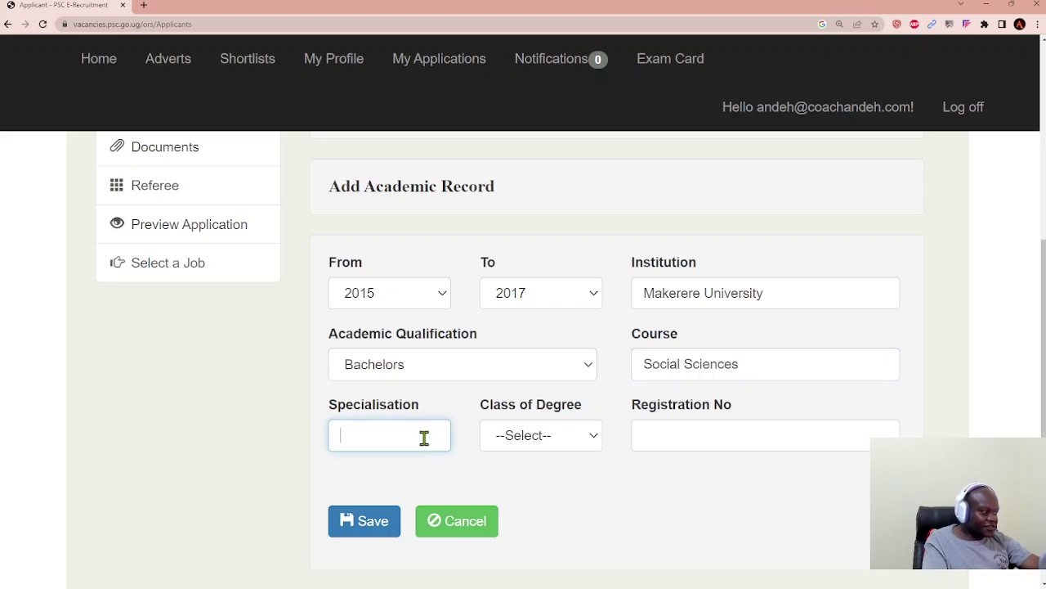
text(P)
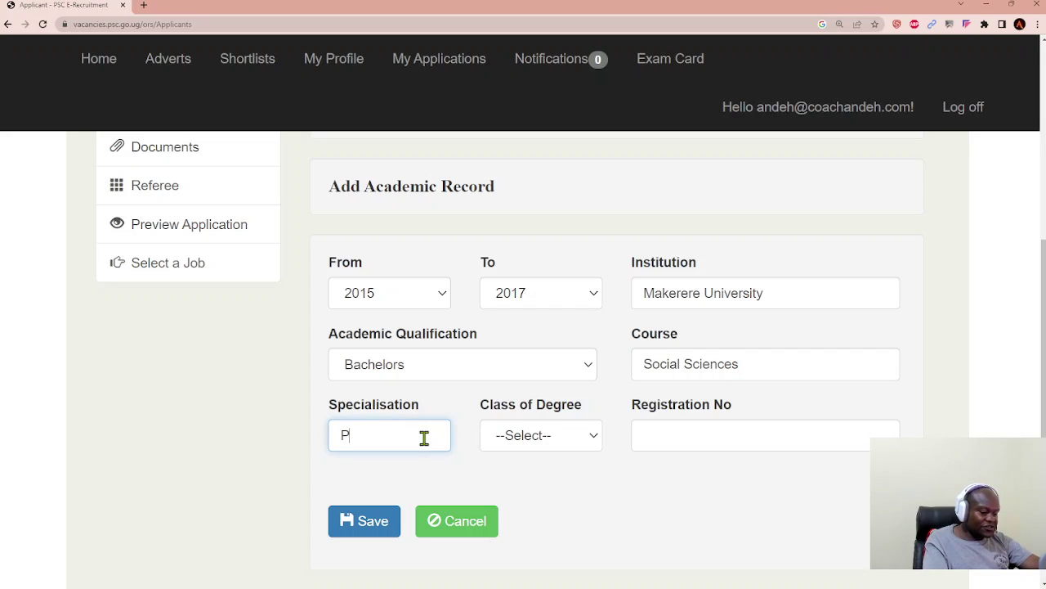
text(syp)
text(chology)
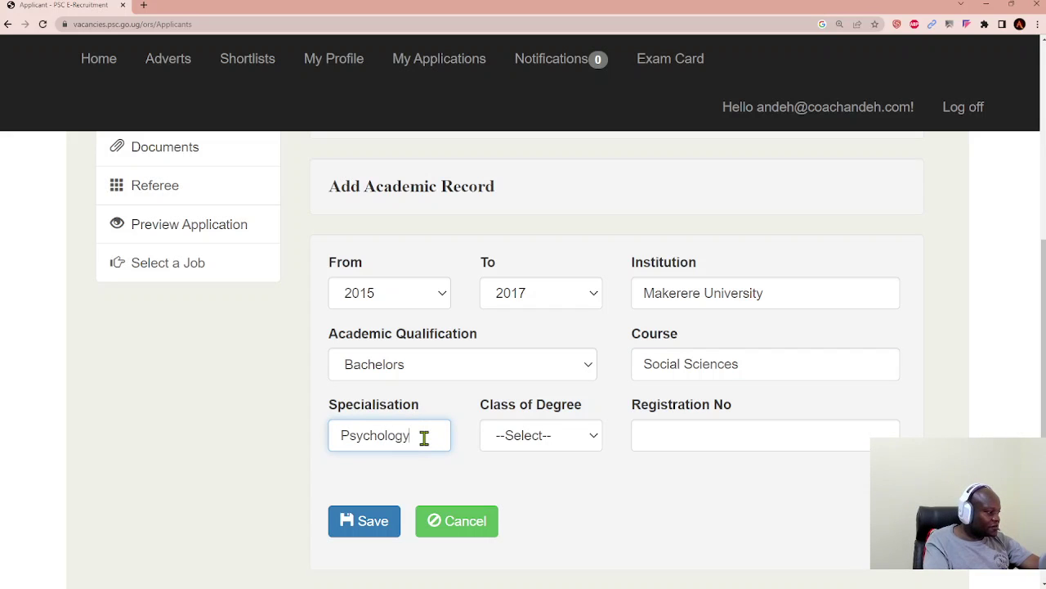
key(Tab)
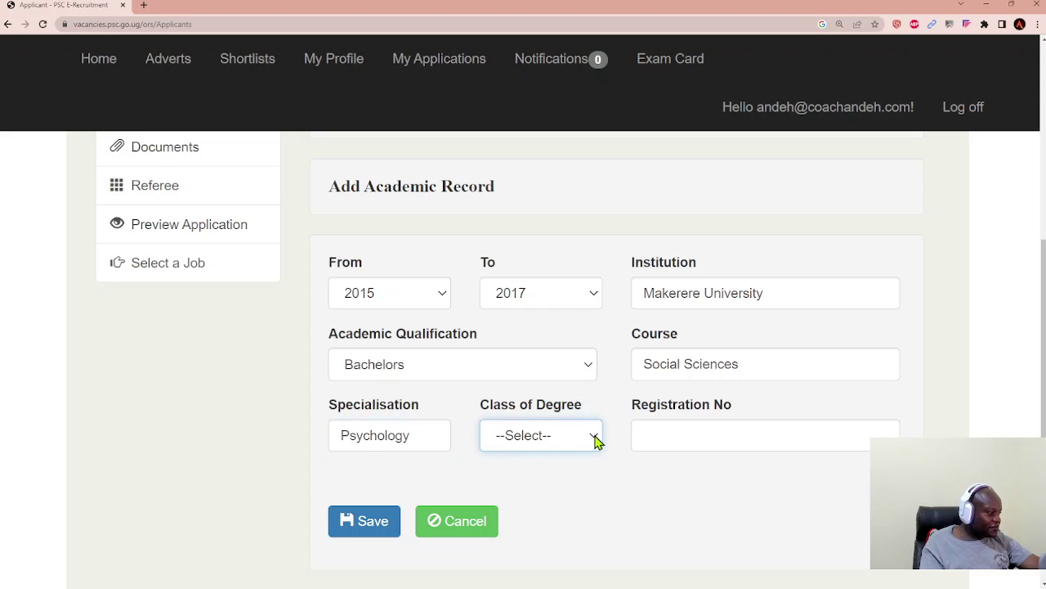
key(Down)
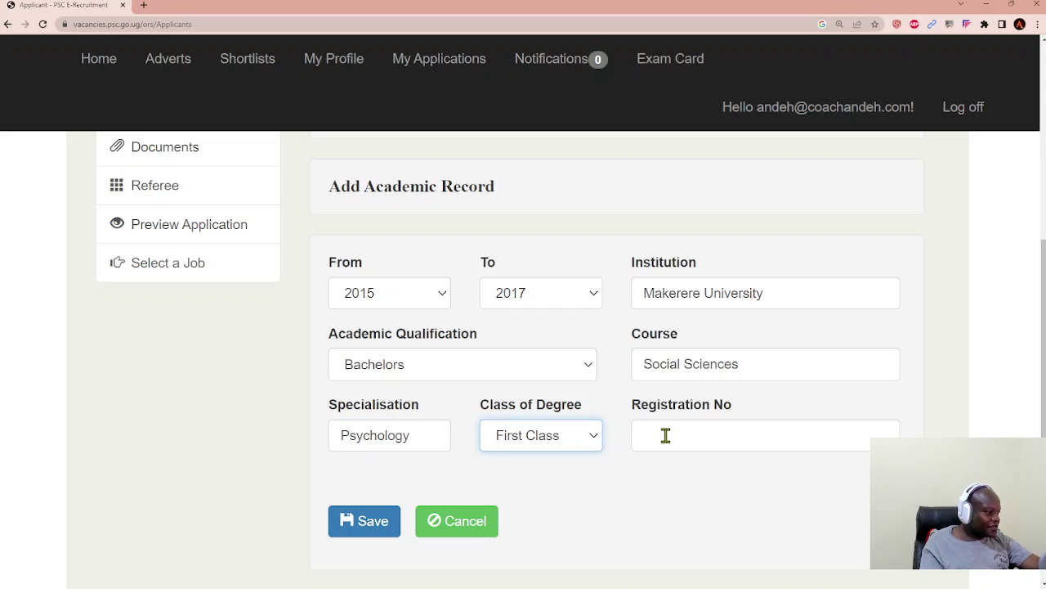
click(666, 435)
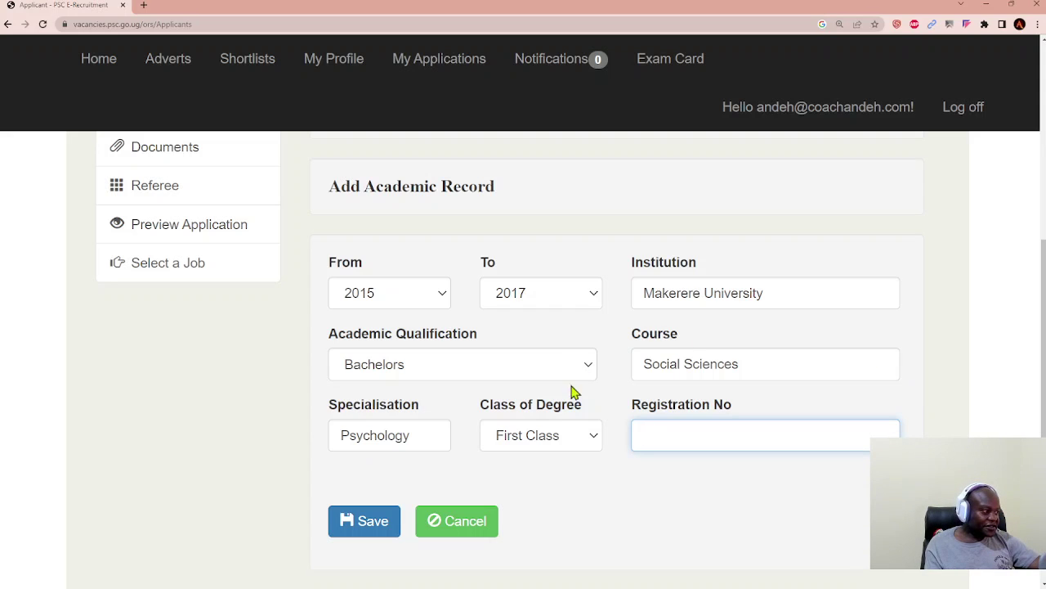
Step: Save the new academic record, retrying when the list stays empty
click(368, 529)
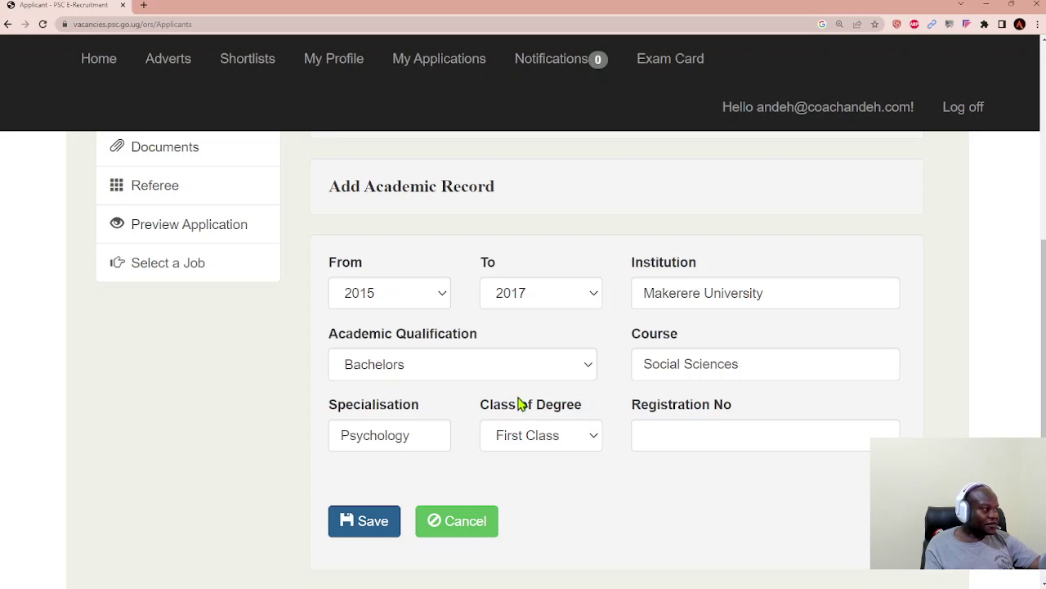
scroll(612, 352, up, 3)
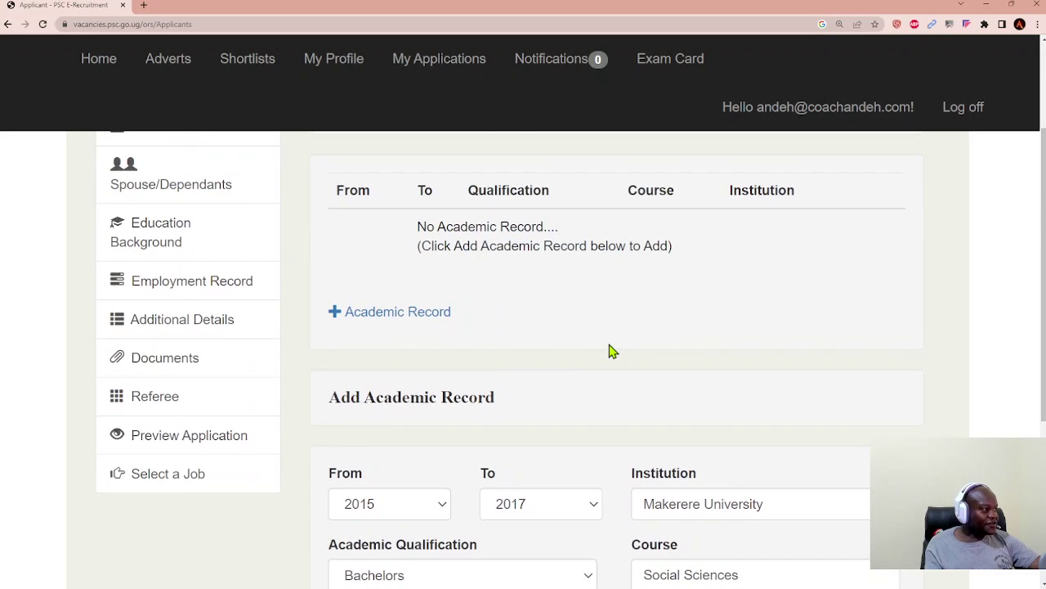
scroll(586, 368, down, 3)
click(368, 501)
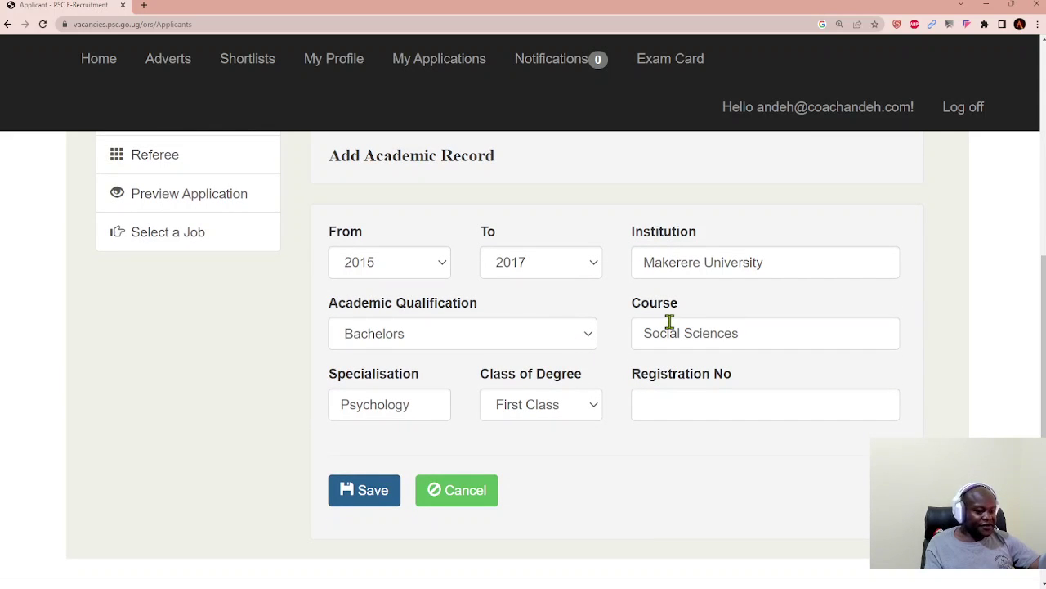
scroll(570, 313, up, 4)
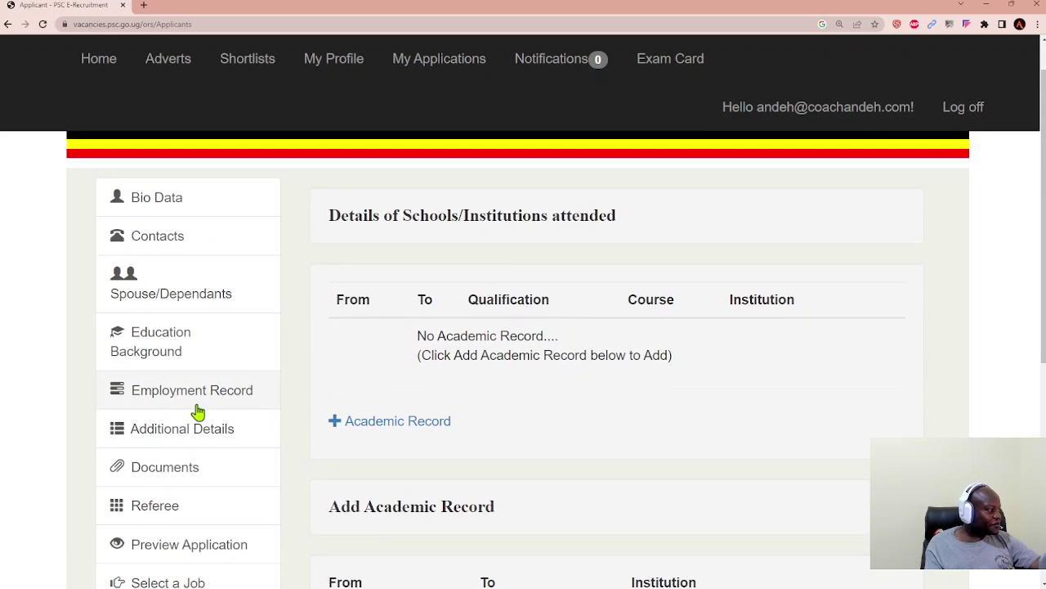
Step: Open Employment Record and start a new employment entry
click(196, 401)
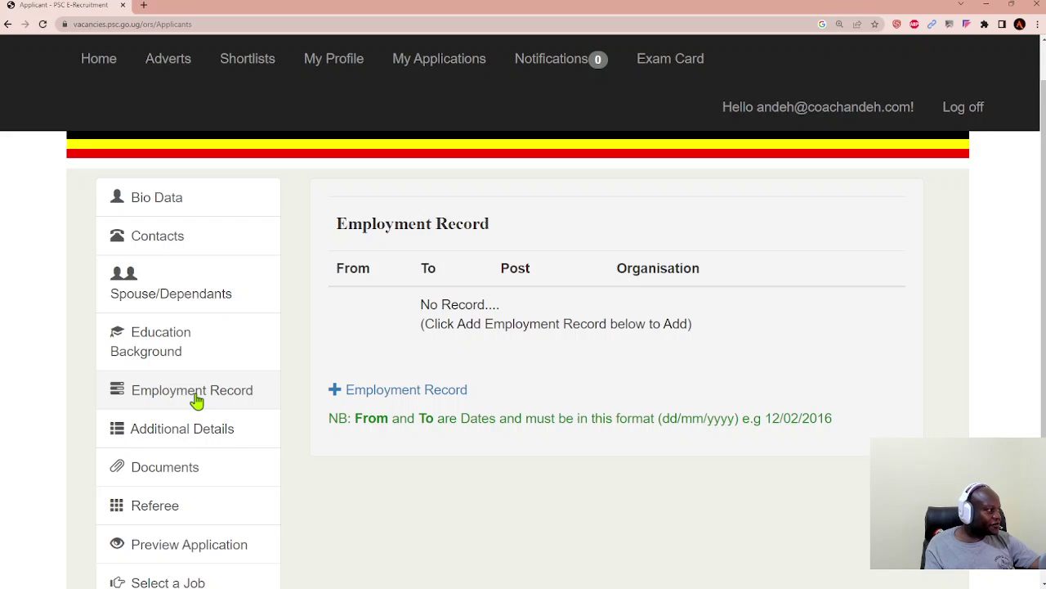
click(407, 391)
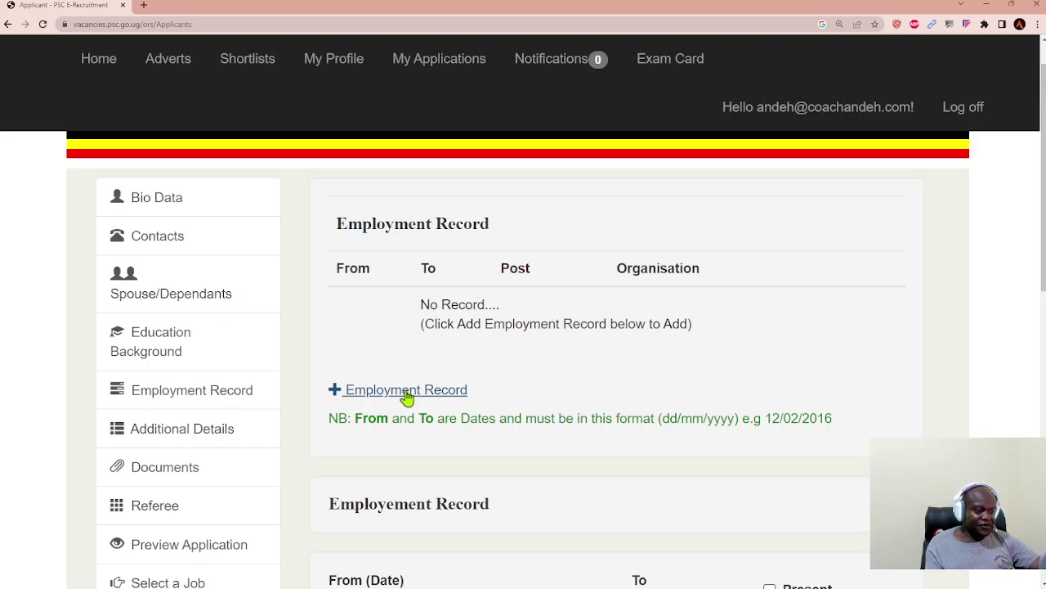
scroll(533, 422, down, 3)
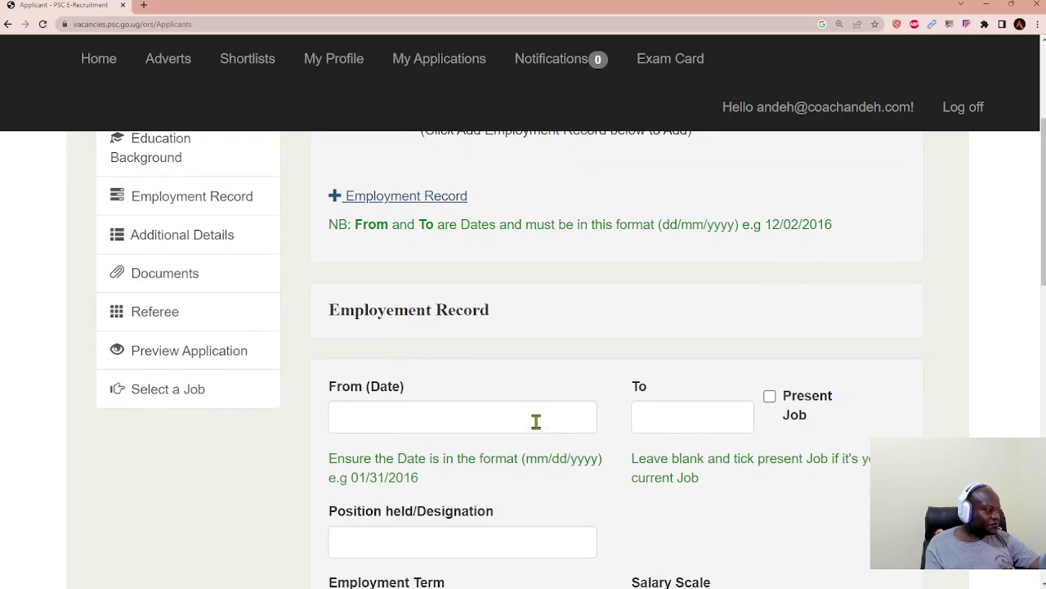
scroll(536, 424, down, 2)
scroll(536, 422, down, 1)
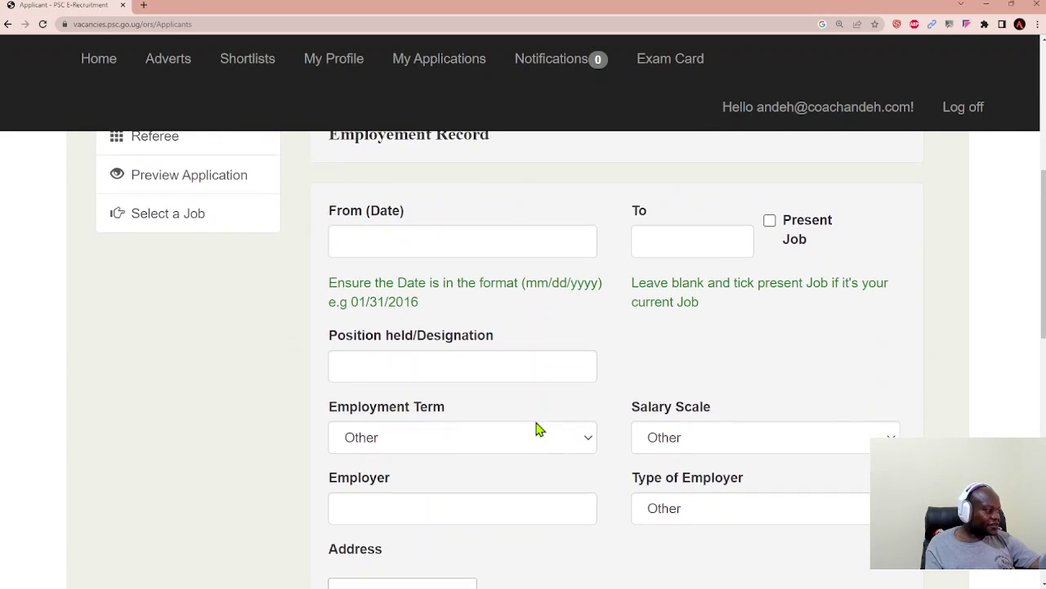
Step: Set Employment Term, Salary Scale and Type of Employer to Other, reaching the employer address box
click(588, 397)
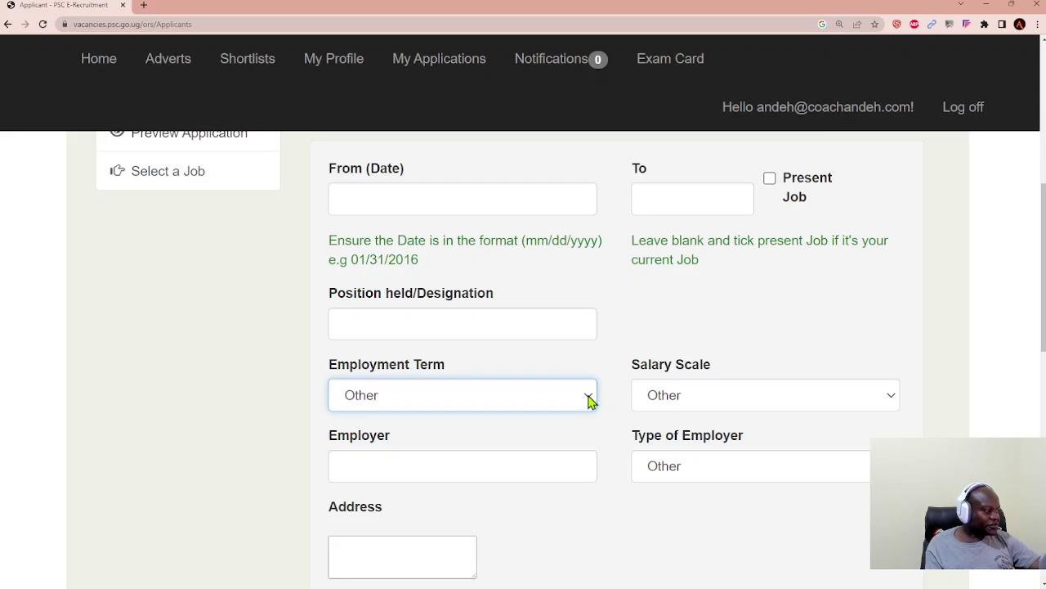
click(894, 397)
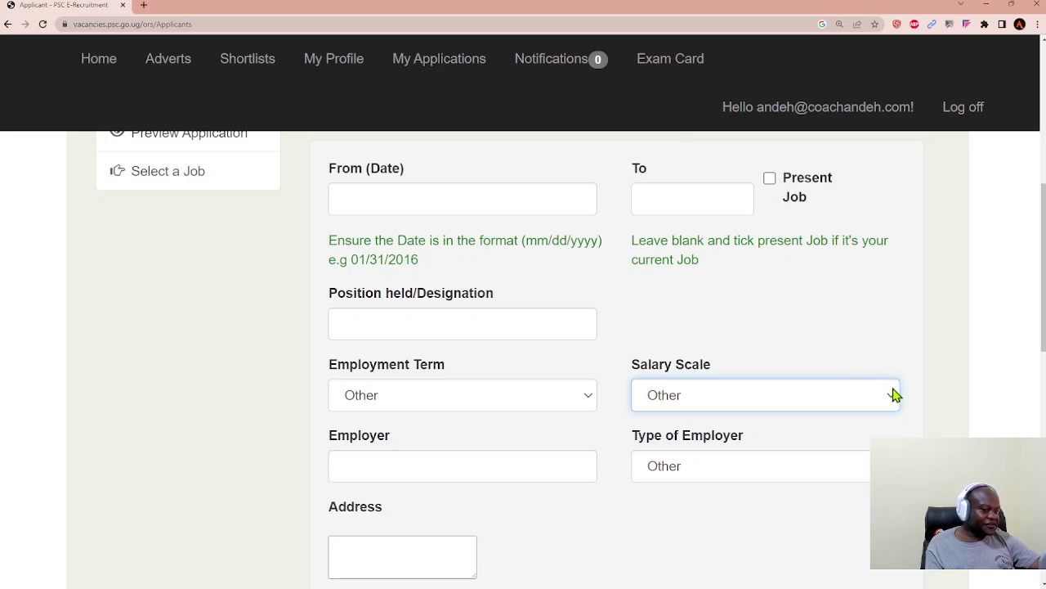
scroll(744, 378, down, 3)
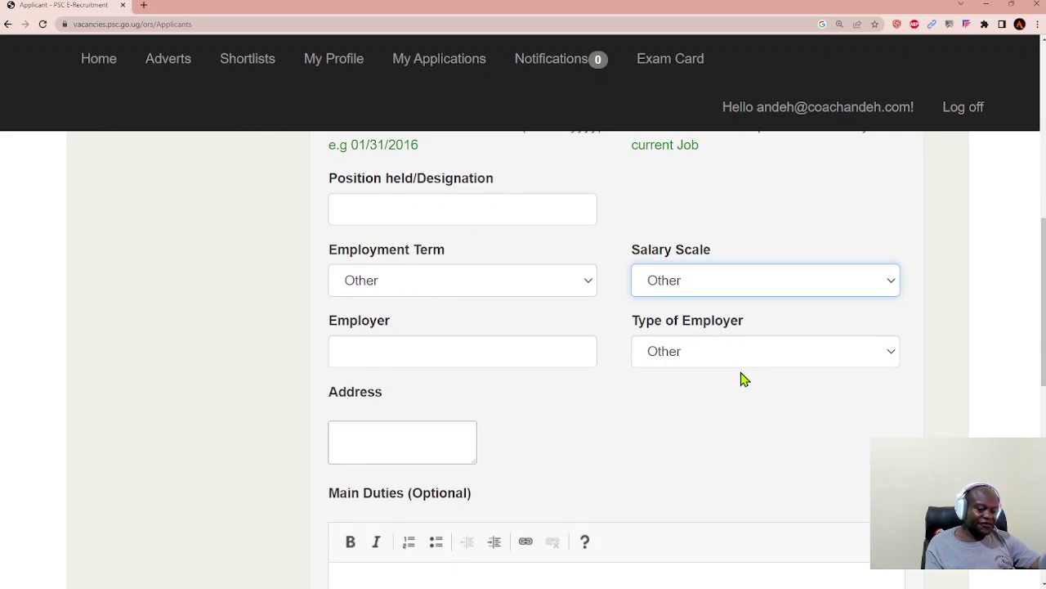
click(556, 355)
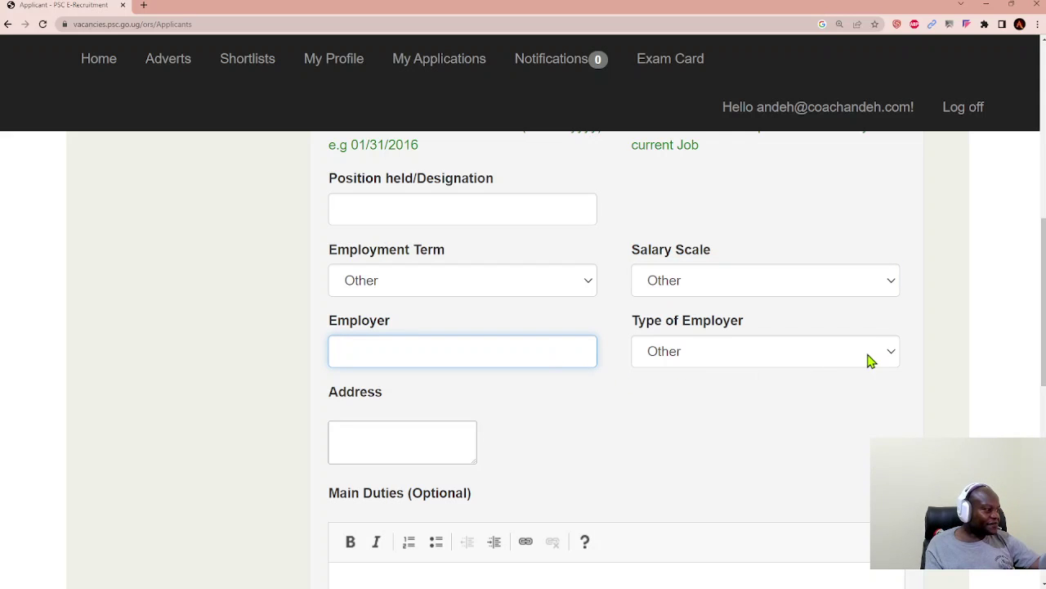
click(895, 353)
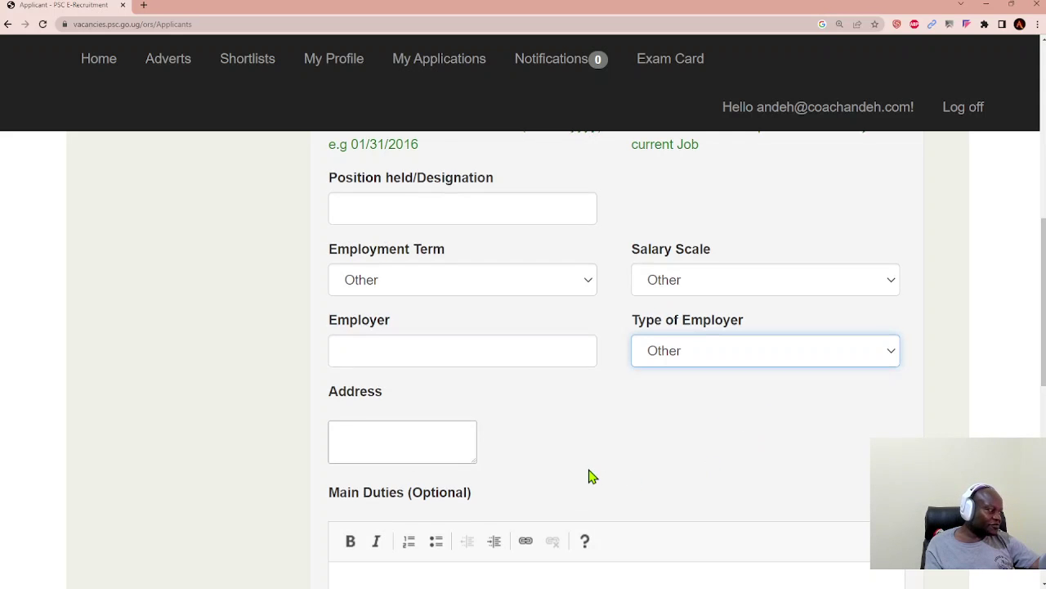
scroll(572, 470, down, 1)
click(434, 391)
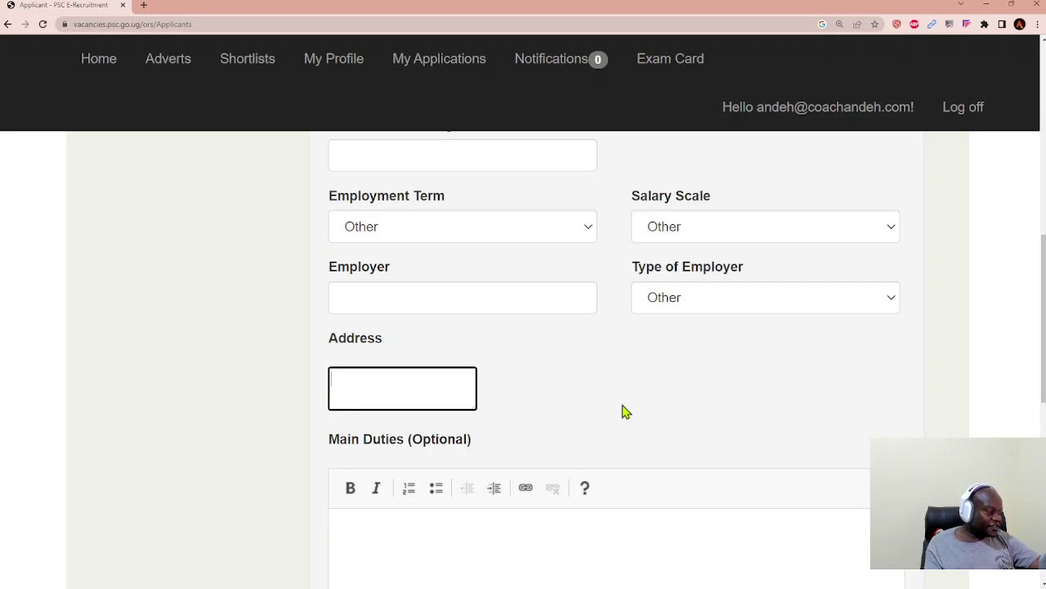
scroll(623, 412, down, 1)
scroll(623, 412, down, 2)
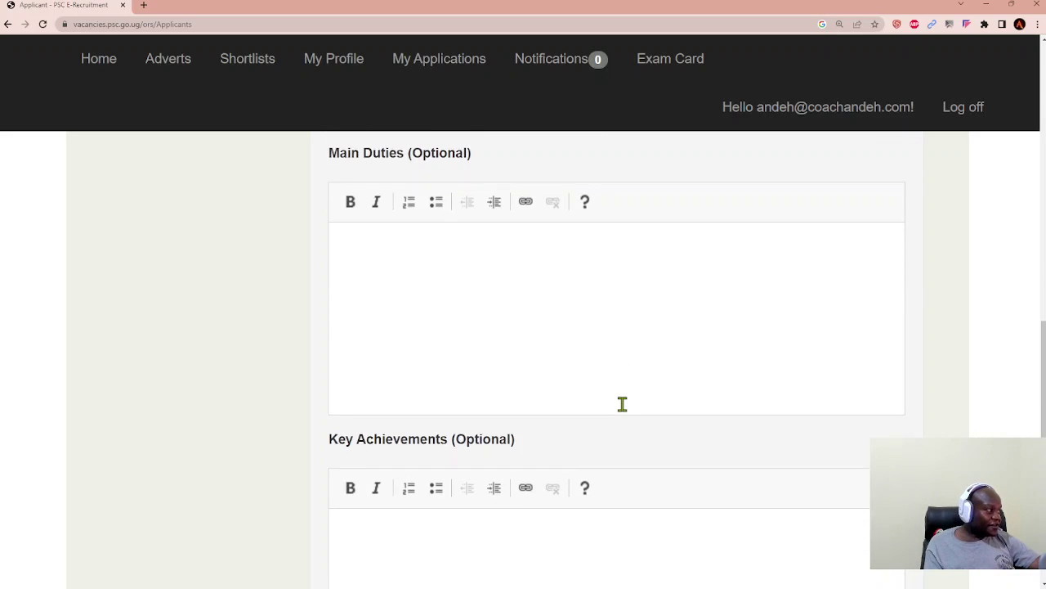
click(512, 338)
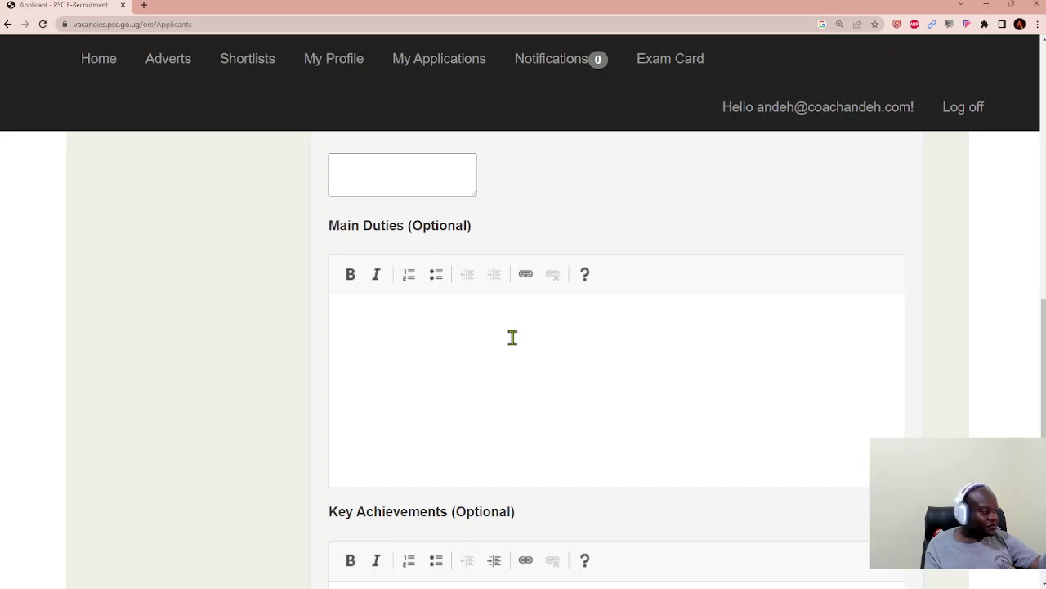
scroll(512, 338, down, 3)
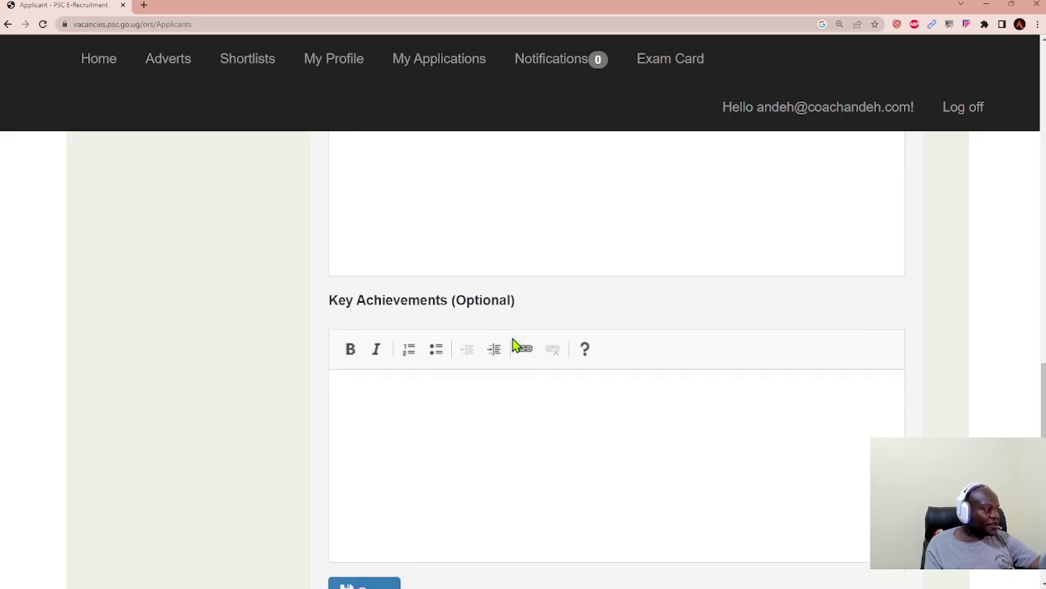
click(515, 346)
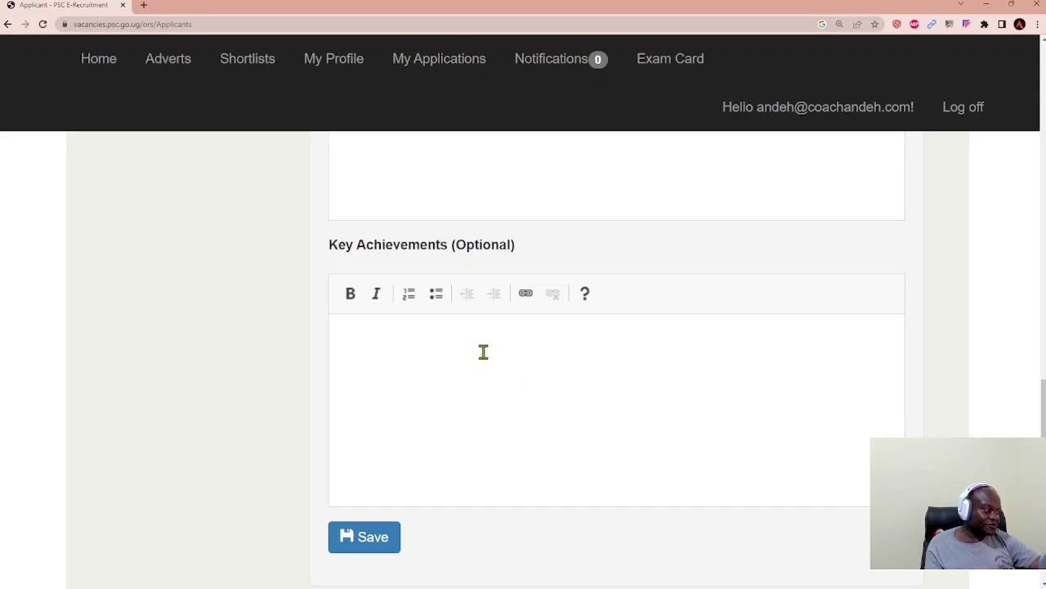
click(363, 537)
scroll(481, 470, up, 4)
scroll(481, 470, up, 8)
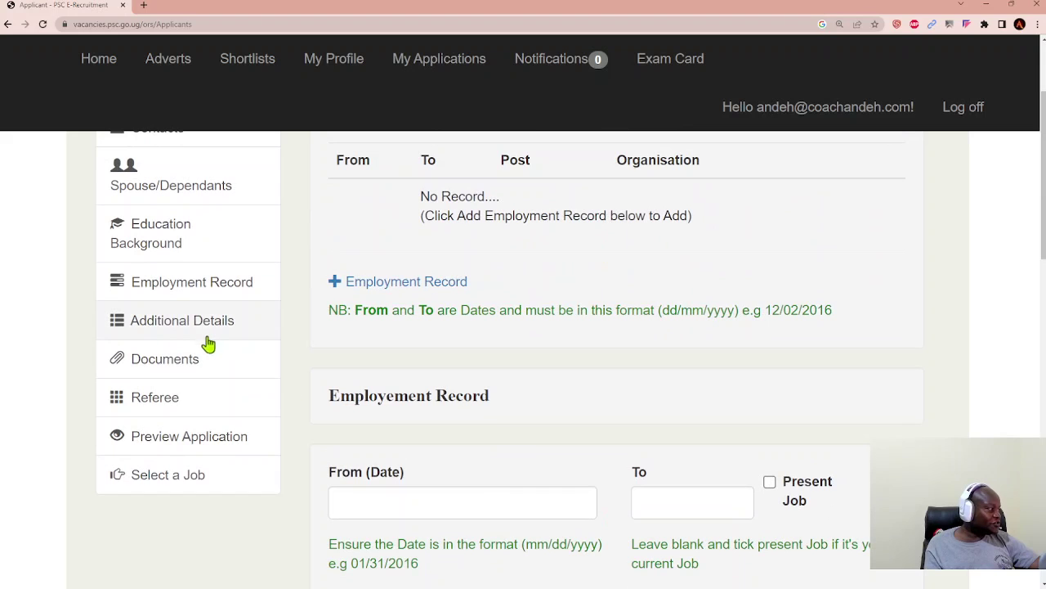
Step: Open Additional Details and scroll down through the page
click(196, 333)
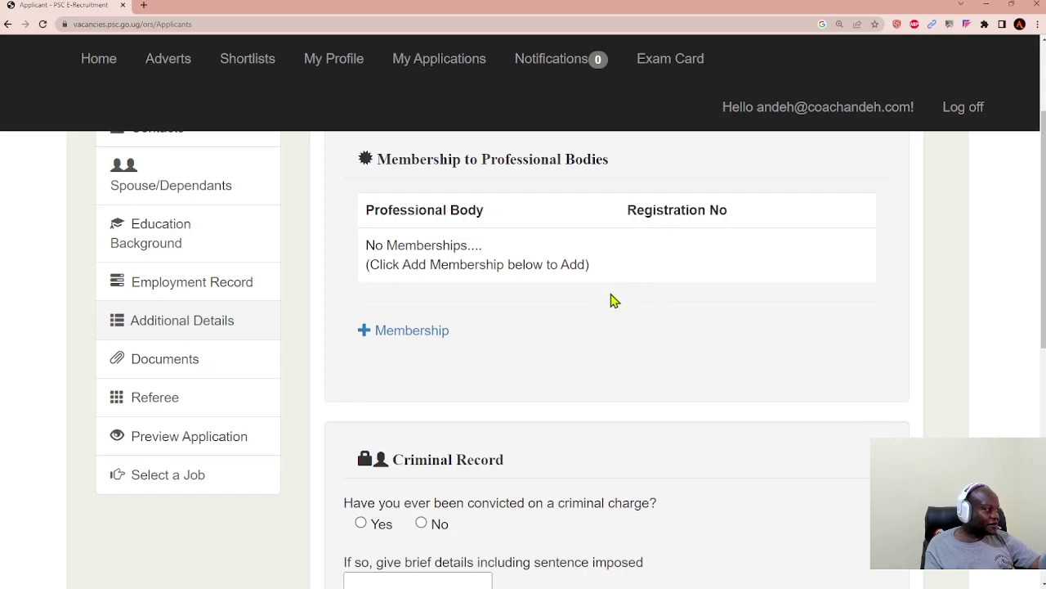
scroll(642, 347, down, 4)
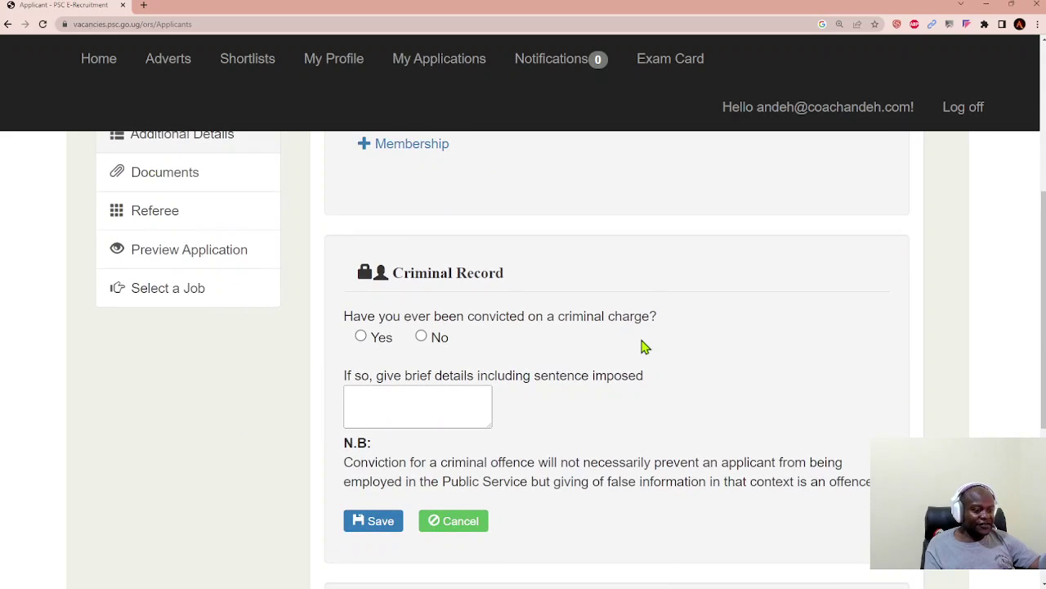
scroll(642, 346, down, 2)
scroll(641, 347, down, 4)
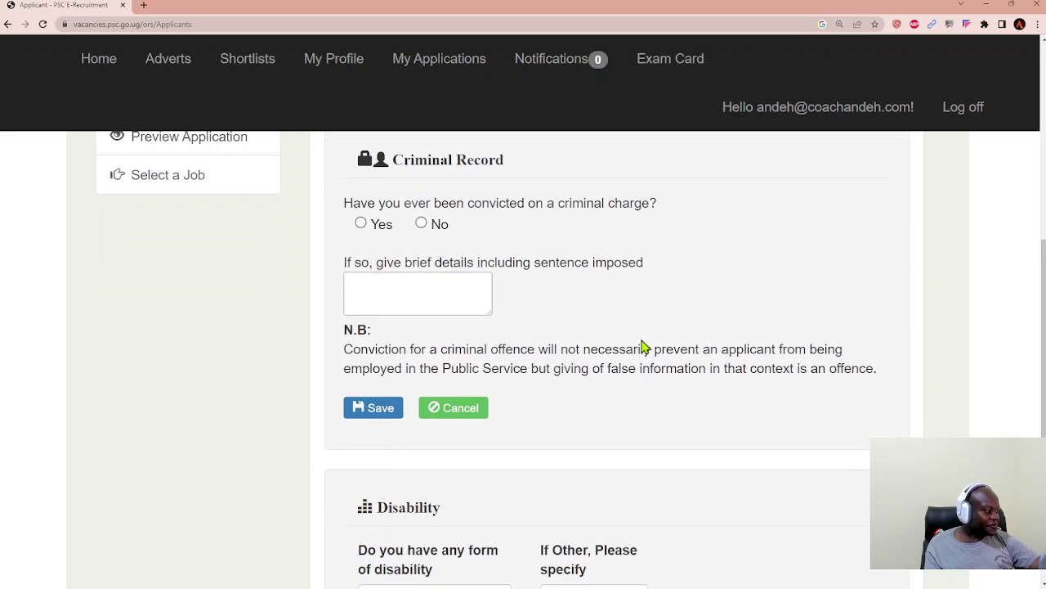
scroll(642, 347, down, 2)
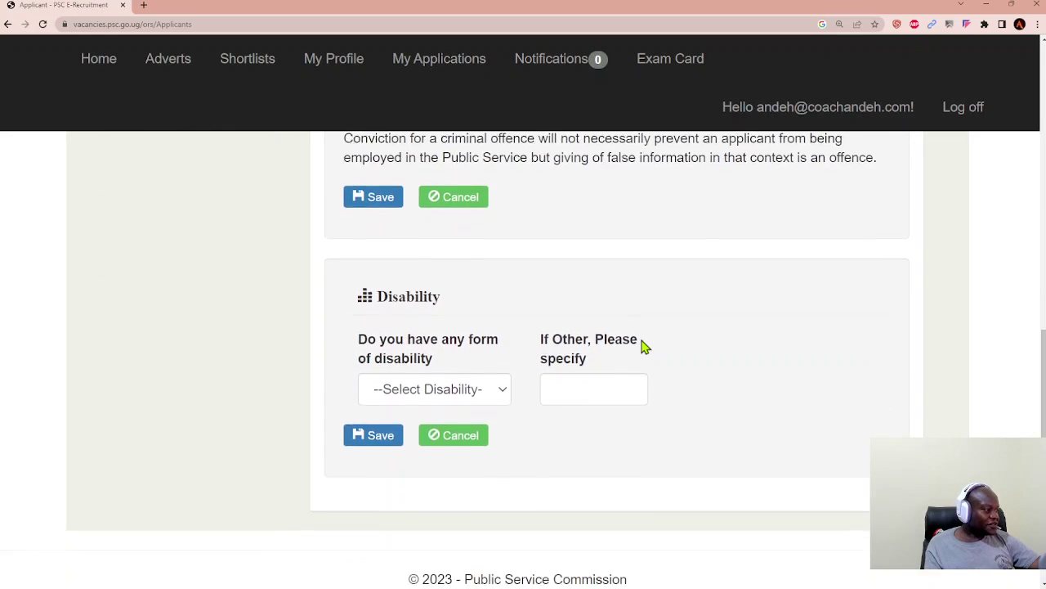
Step: Check the disability choices without picking one, then review professional memberships and criminal record questions
click(503, 367)
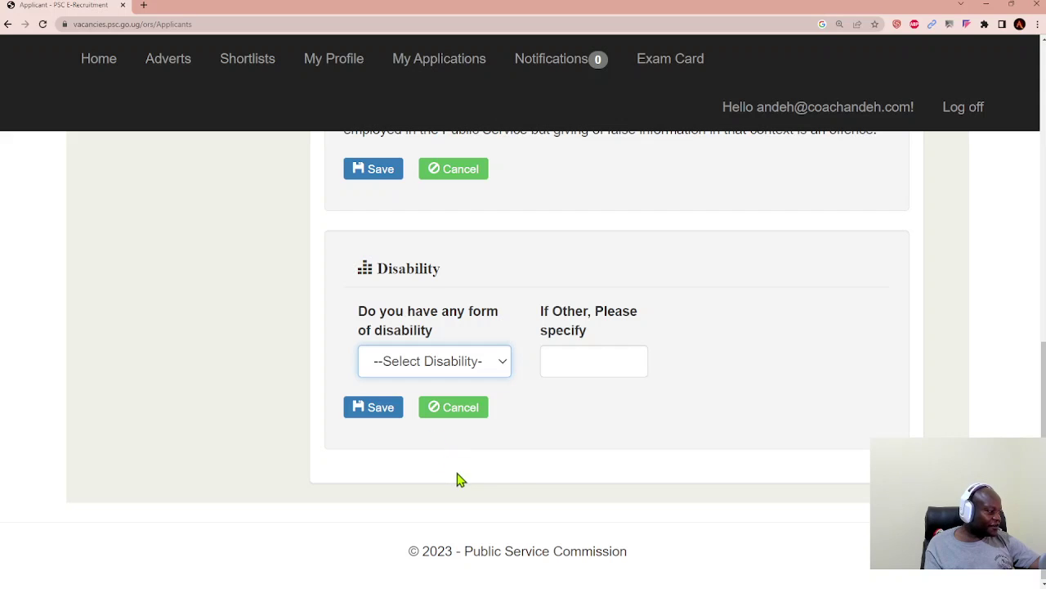
click(751, 332)
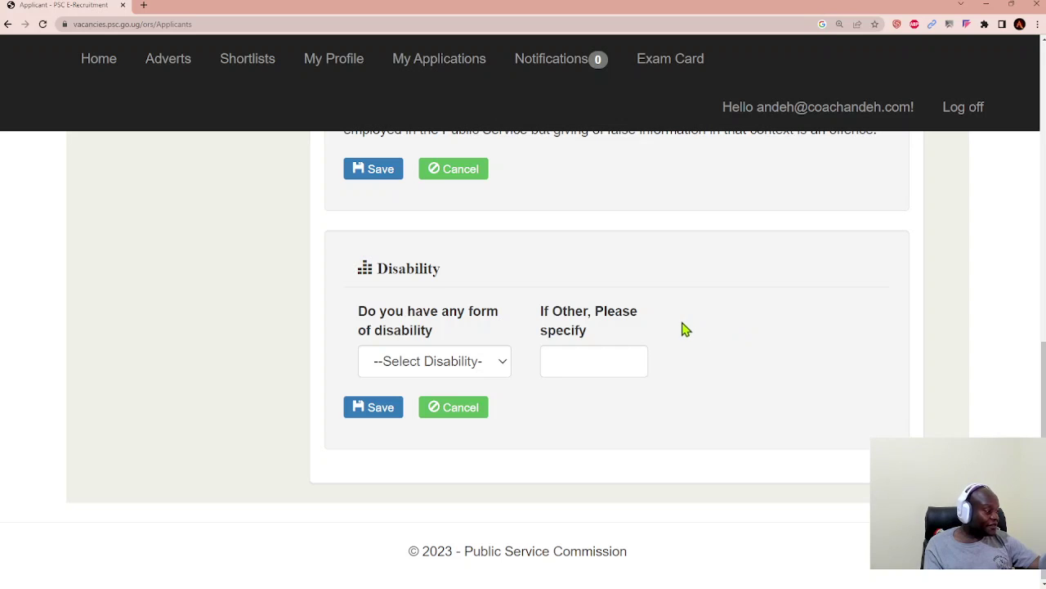
scroll(685, 328, up, 5)
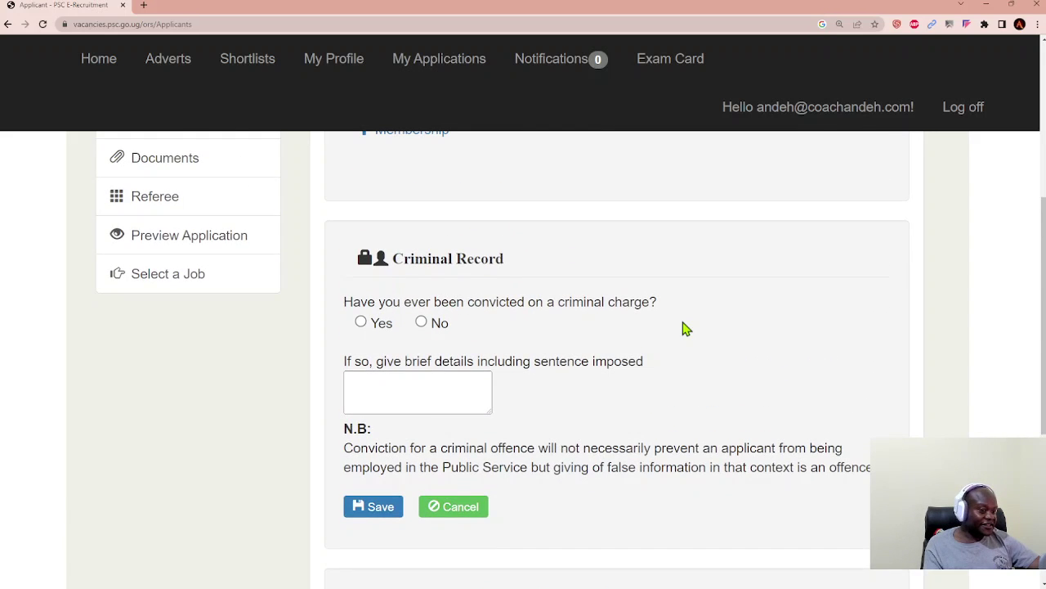
scroll(685, 328, up, 3)
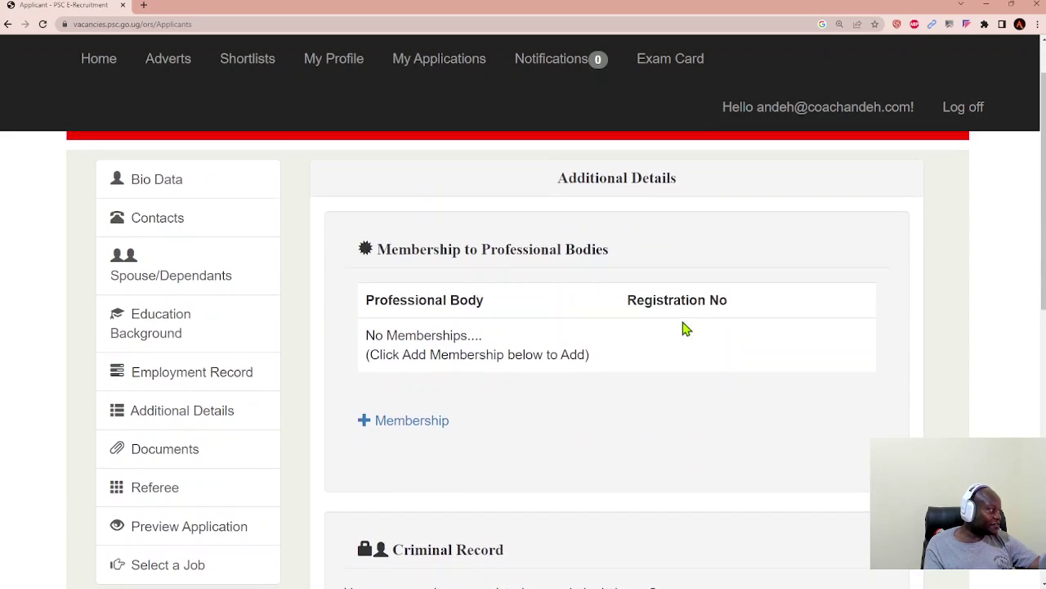
scroll(390, 381, down, 3)
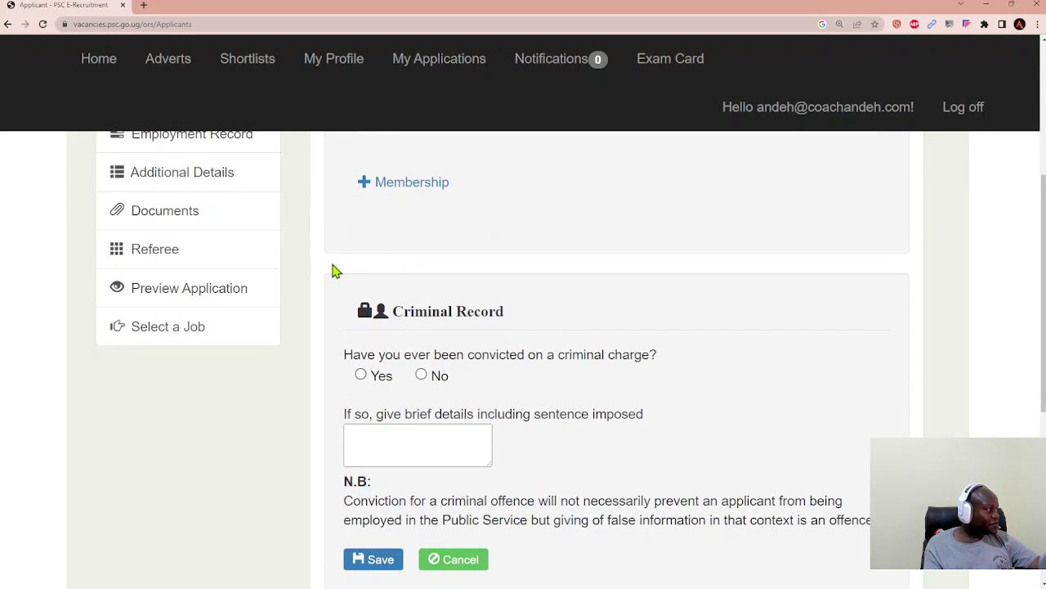
scroll(331, 270, up, 1)
scroll(334, 269, up, 1)
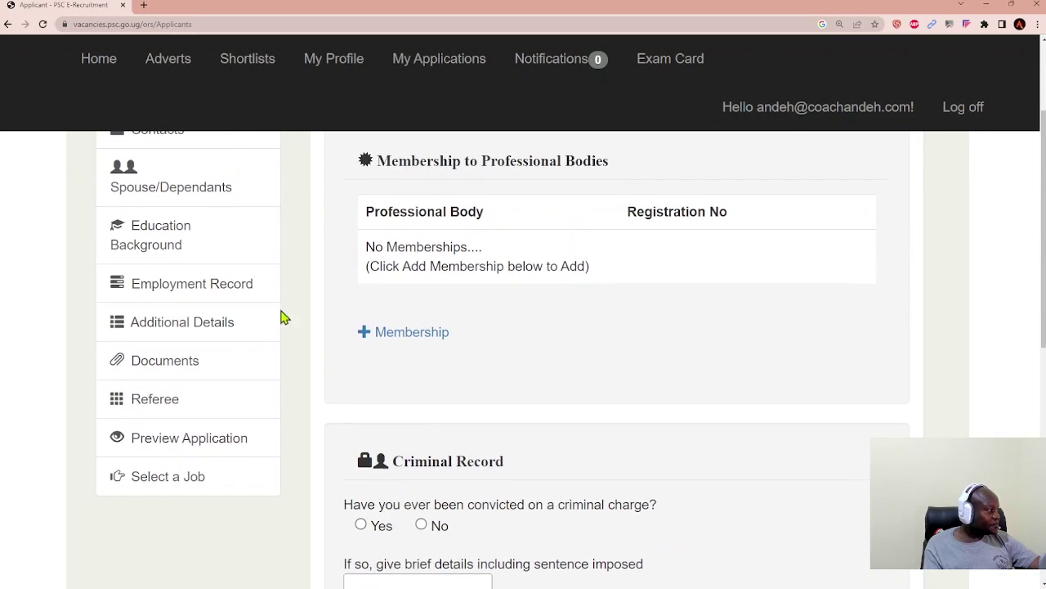
Step: Open Documents and scroll through the passport photo area and the uploaded files table
click(186, 368)
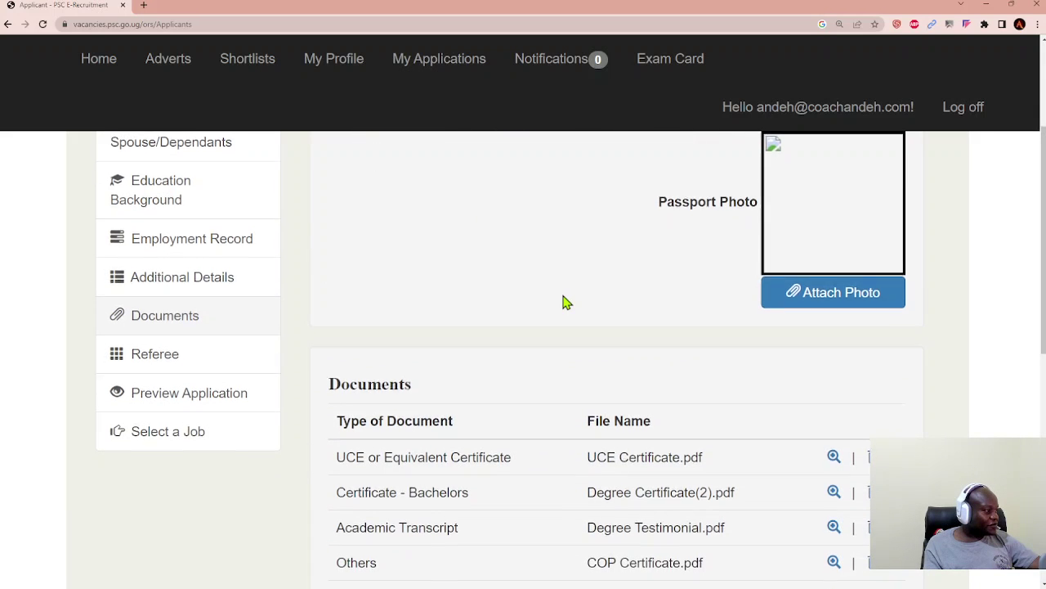
scroll(564, 302, up, 2)
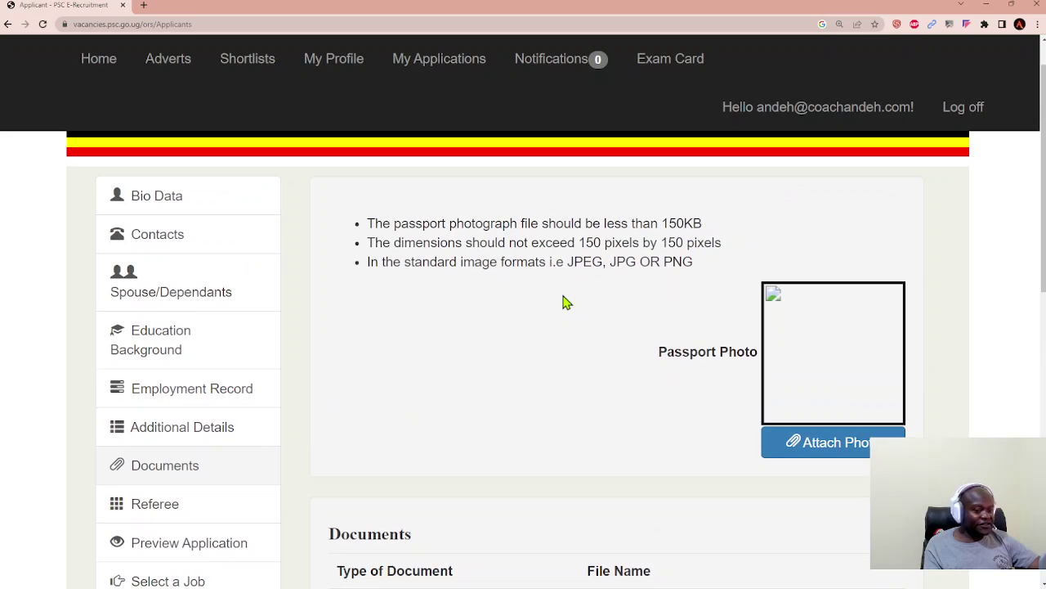
scroll(719, 292, down, 1)
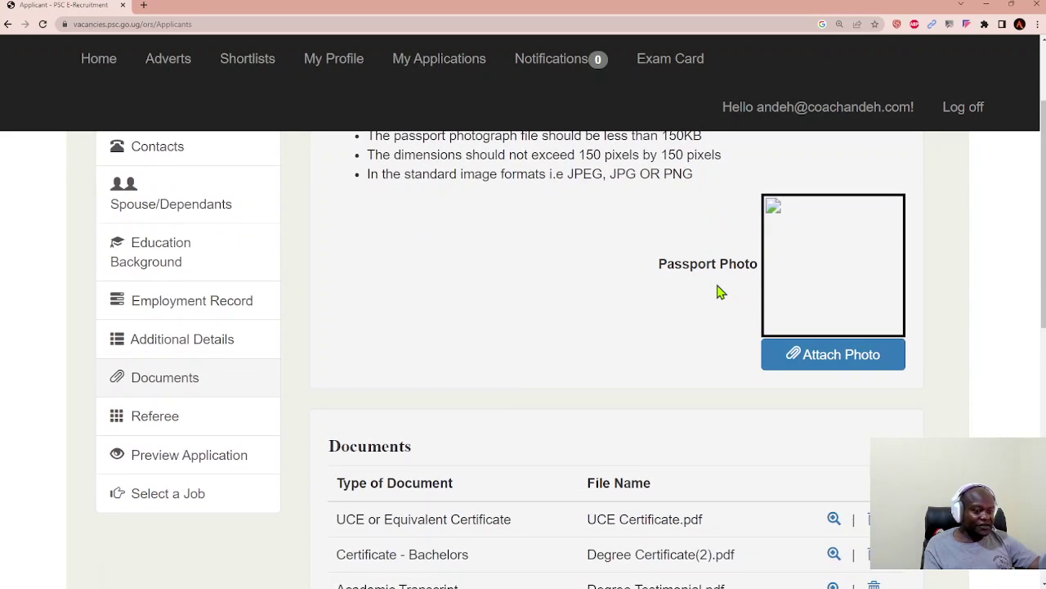
scroll(719, 292, down, 3)
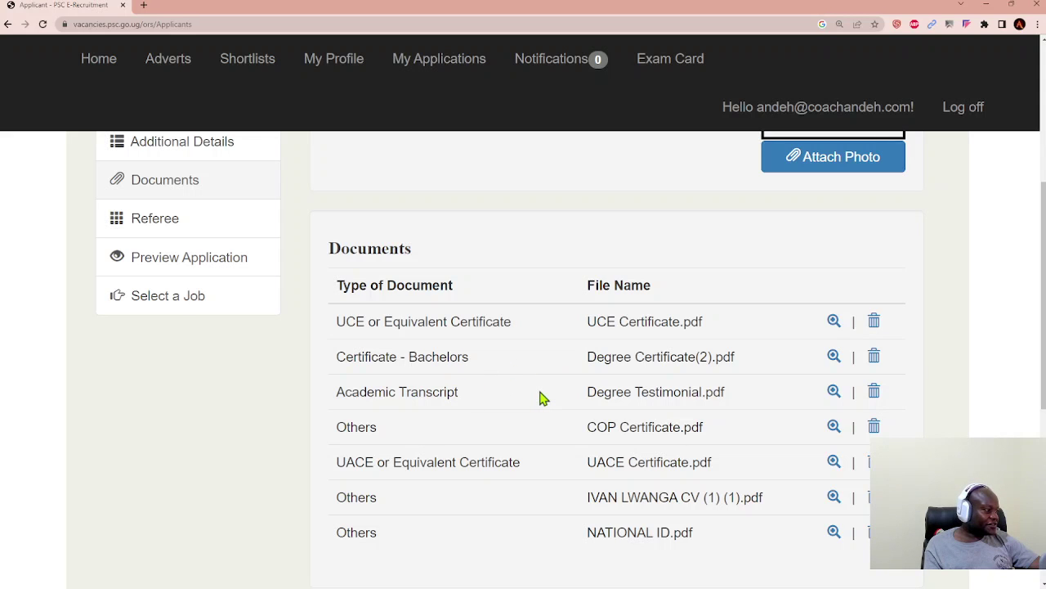
scroll(542, 398, down, 1)
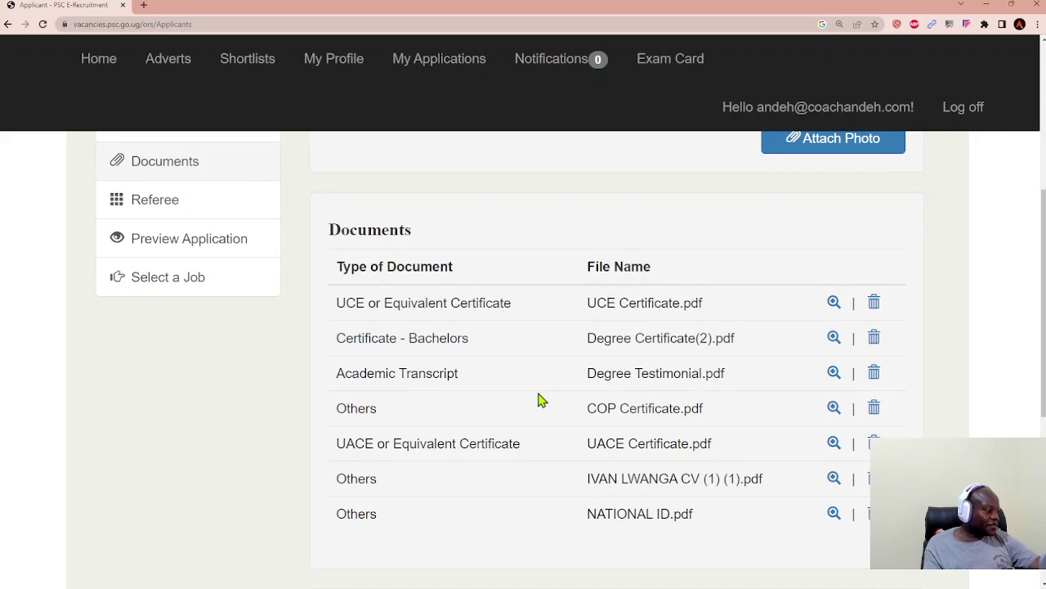
scroll(633, 405, down, 1)
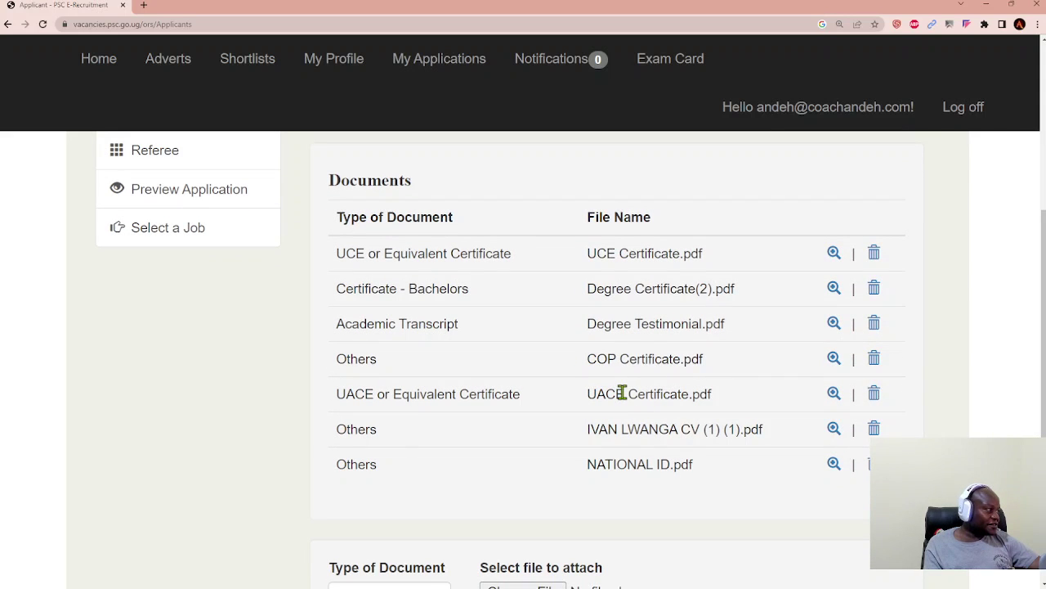
scroll(623, 393, down, 1)
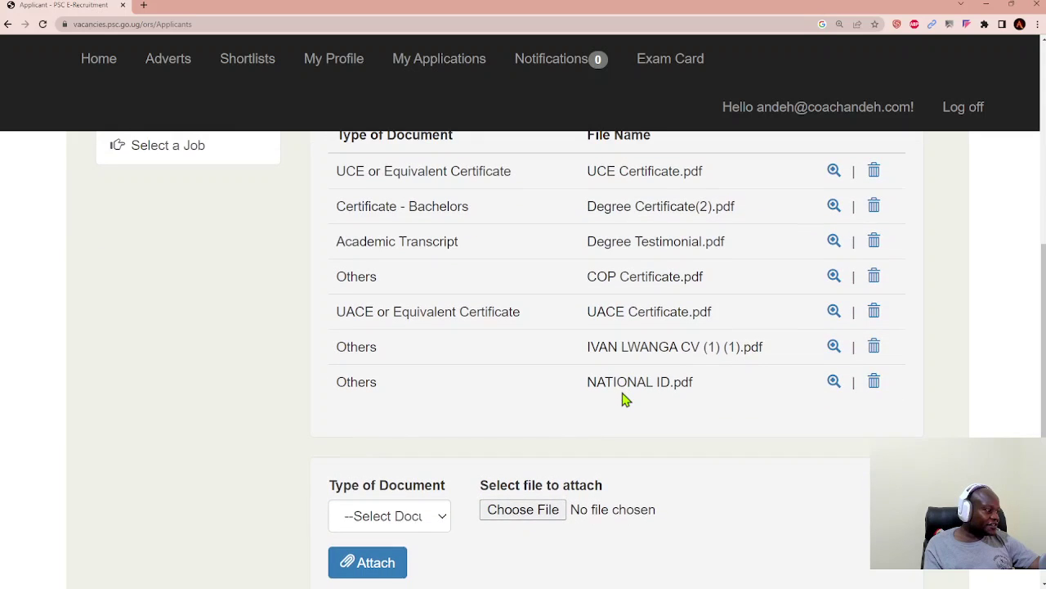
scroll(672, 372, down, 1)
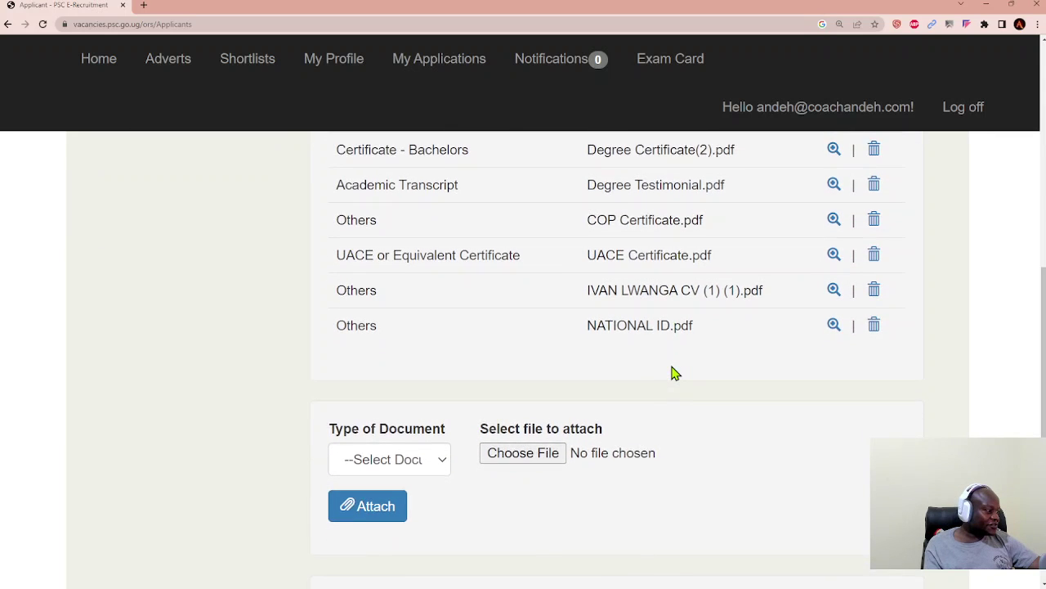
scroll(672, 372, up, 2)
scroll(672, 372, up, 5)
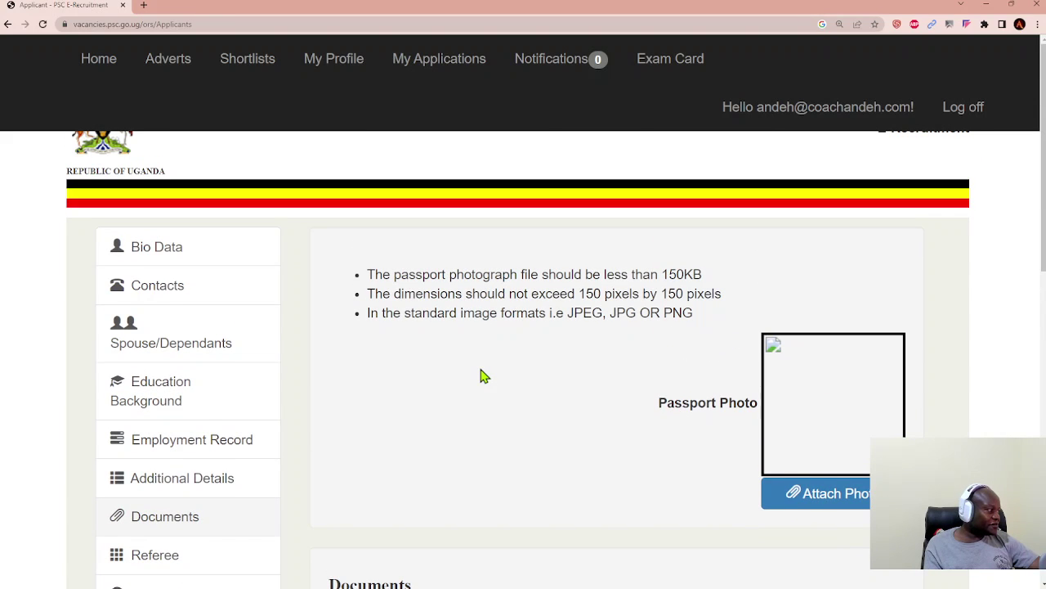
scroll(481, 375, down, 2)
scroll(481, 376, down, 2)
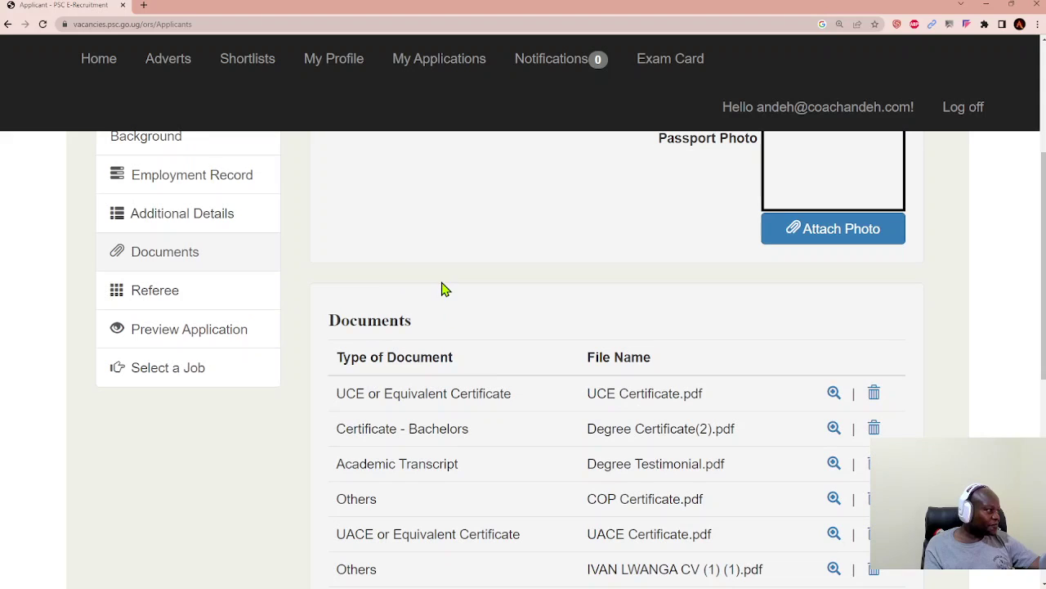
Step: Open the Referee section and bring up a new referee form
click(170, 301)
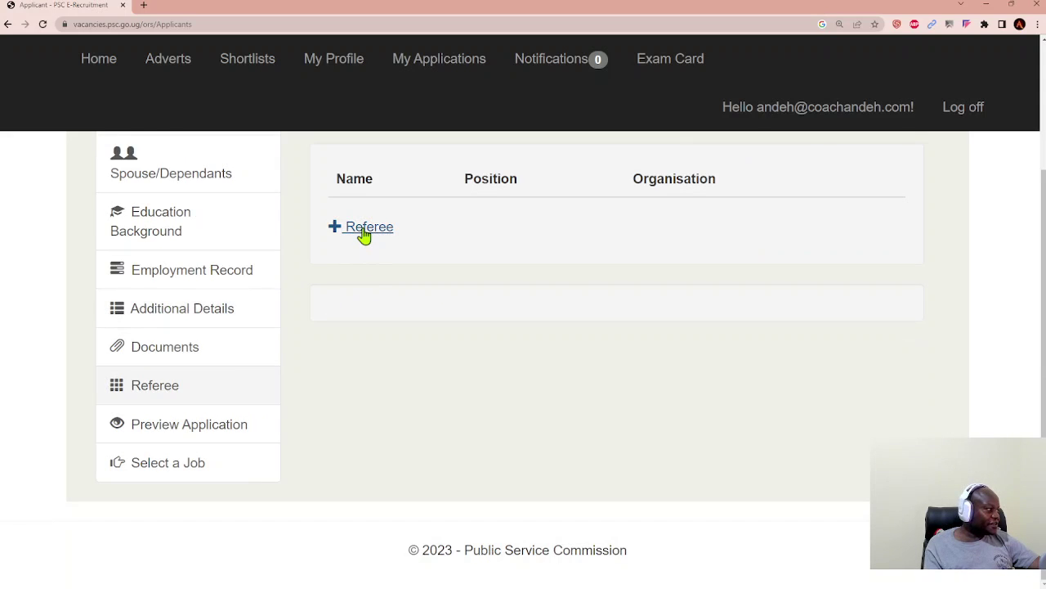
click(364, 235)
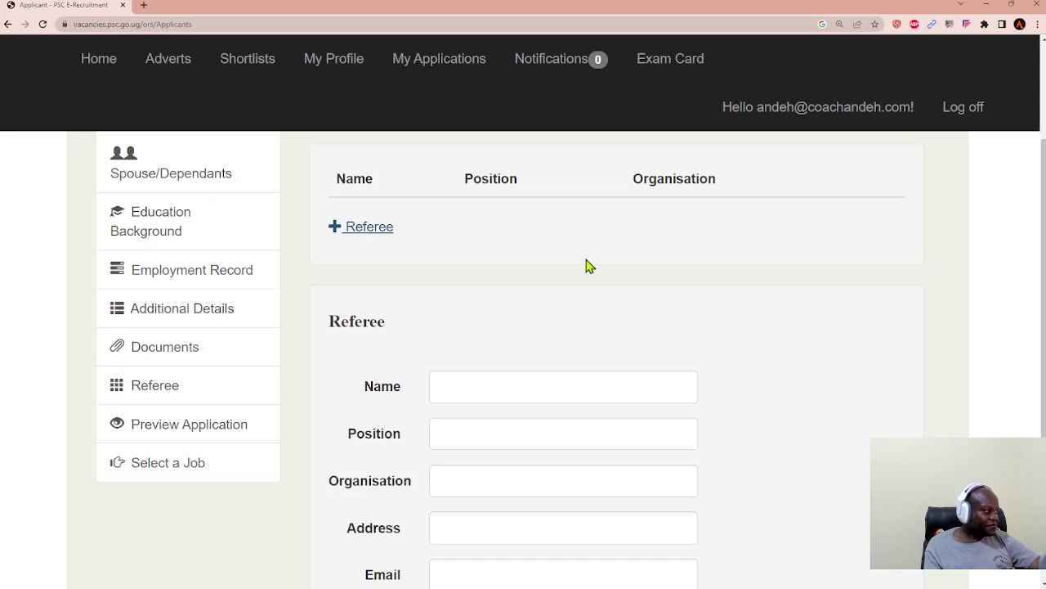
scroll(721, 293, down, 2)
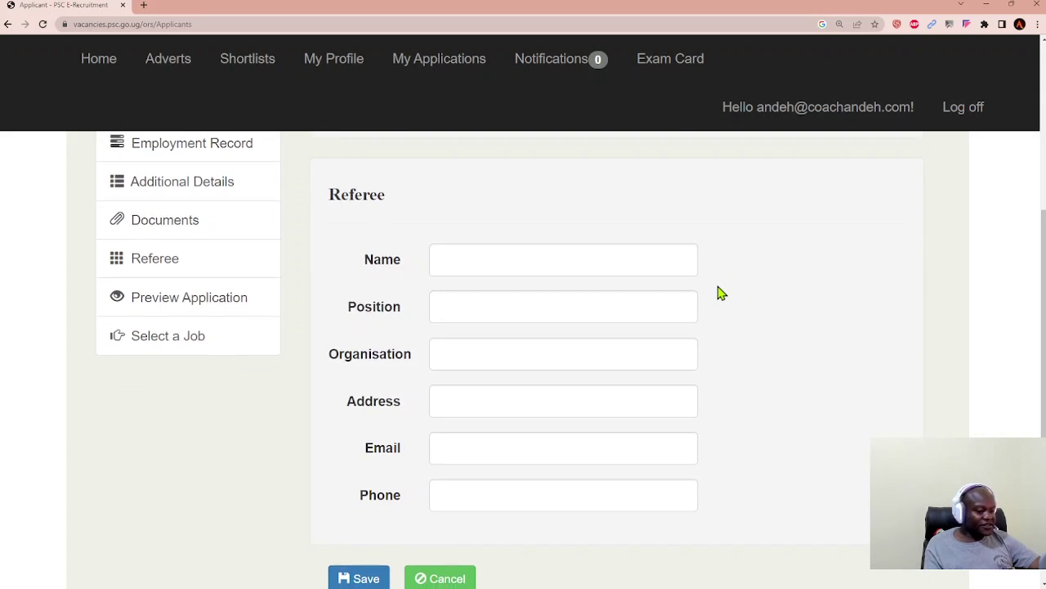
scroll(721, 292, up, 1)
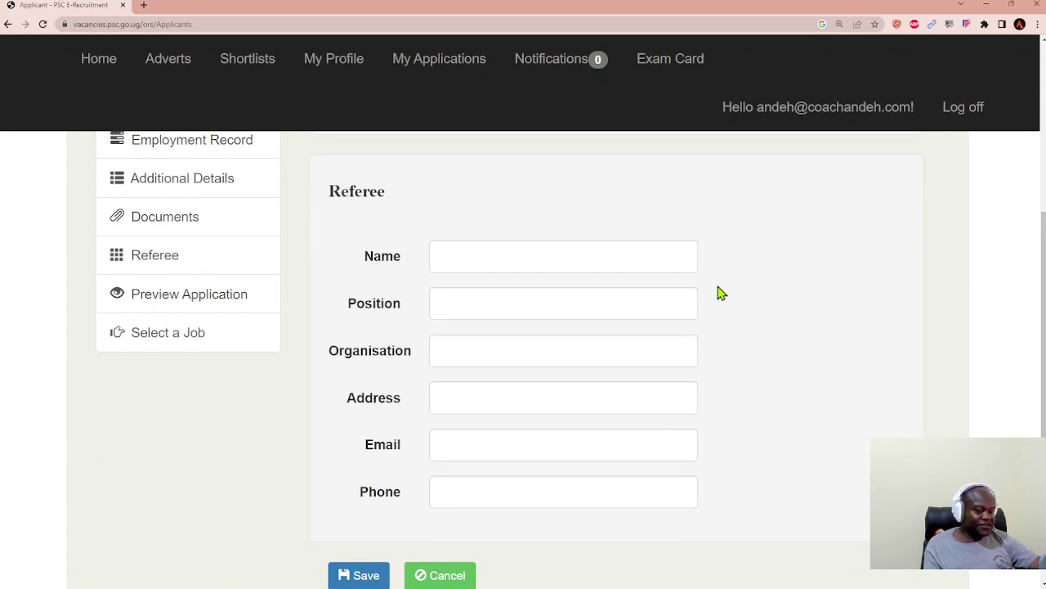
Step: Step through referee name, organisation and address, try saving, then open the application preview
click(594, 255)
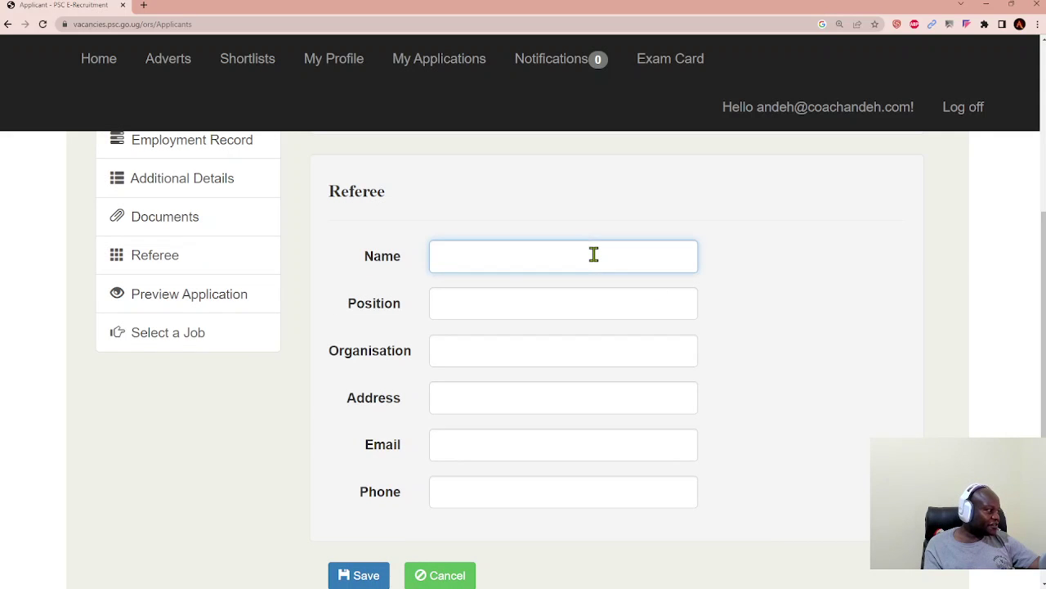
click(450, 354)
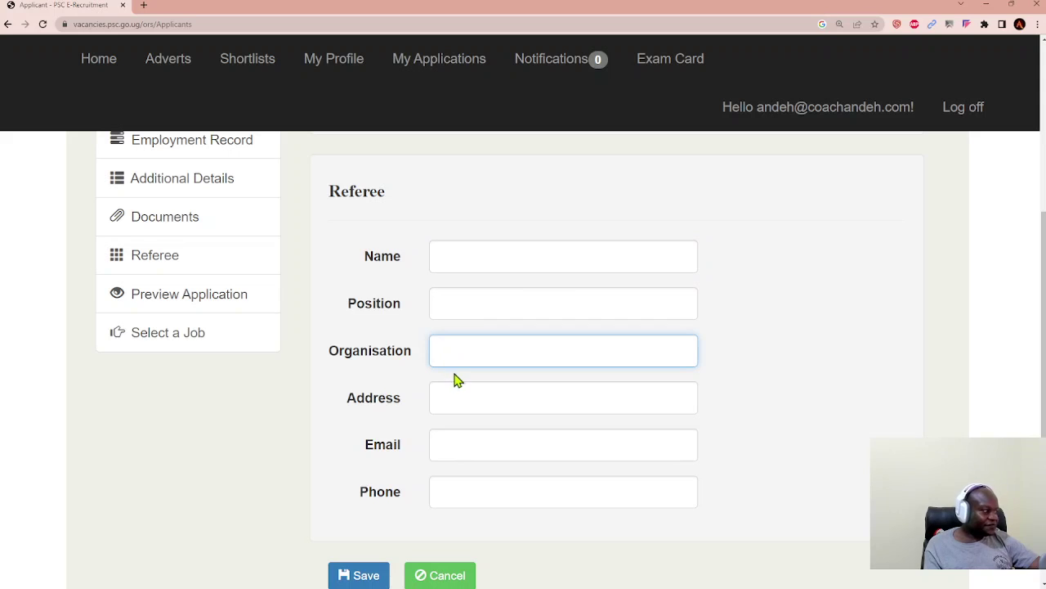
click(455, 396)
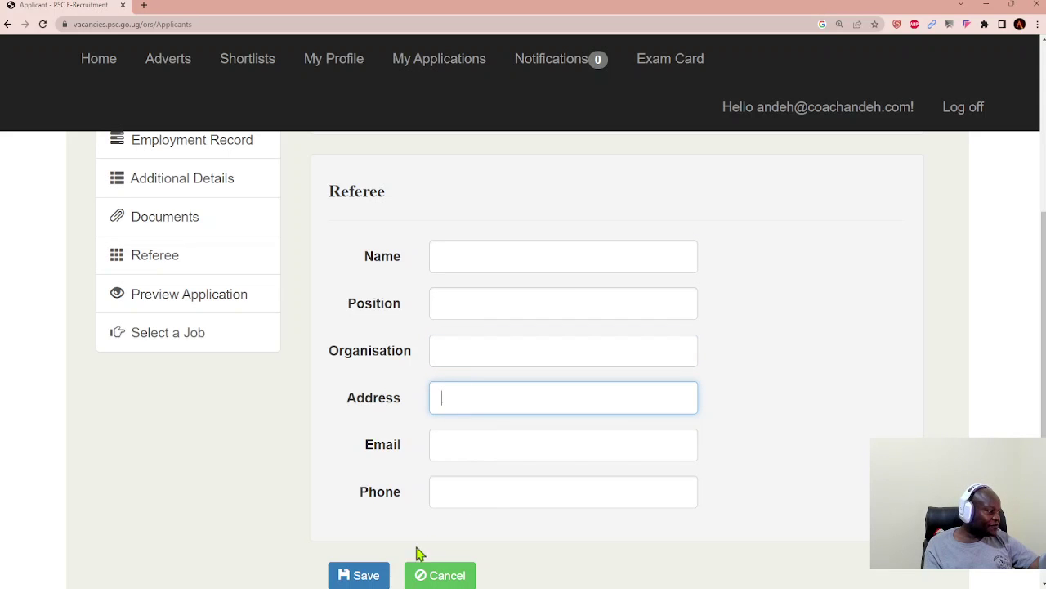
click(364, 577)
scroll(408, 404, up, 1)
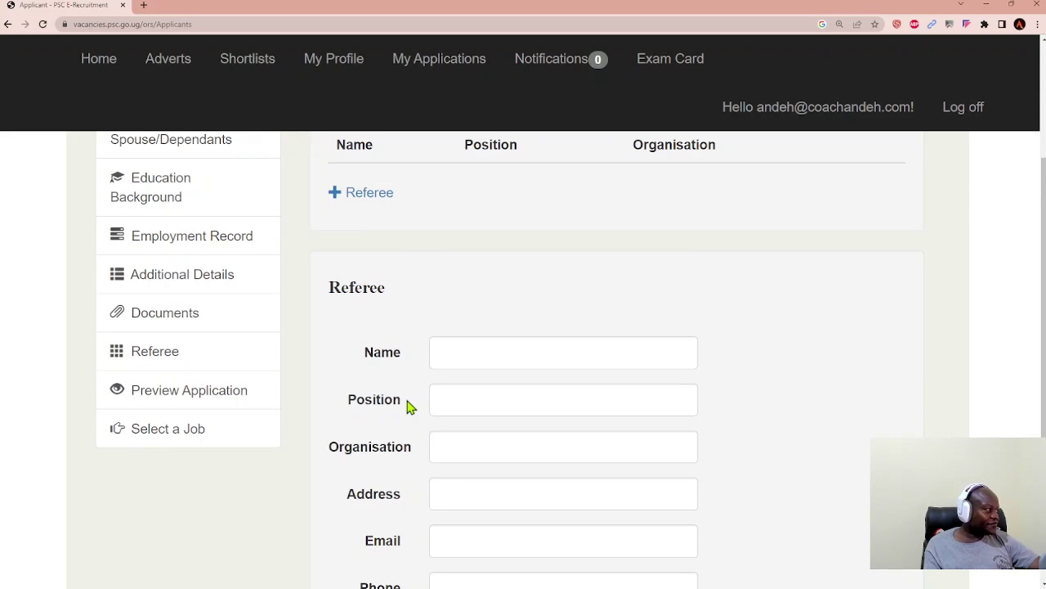
click(189, 397)
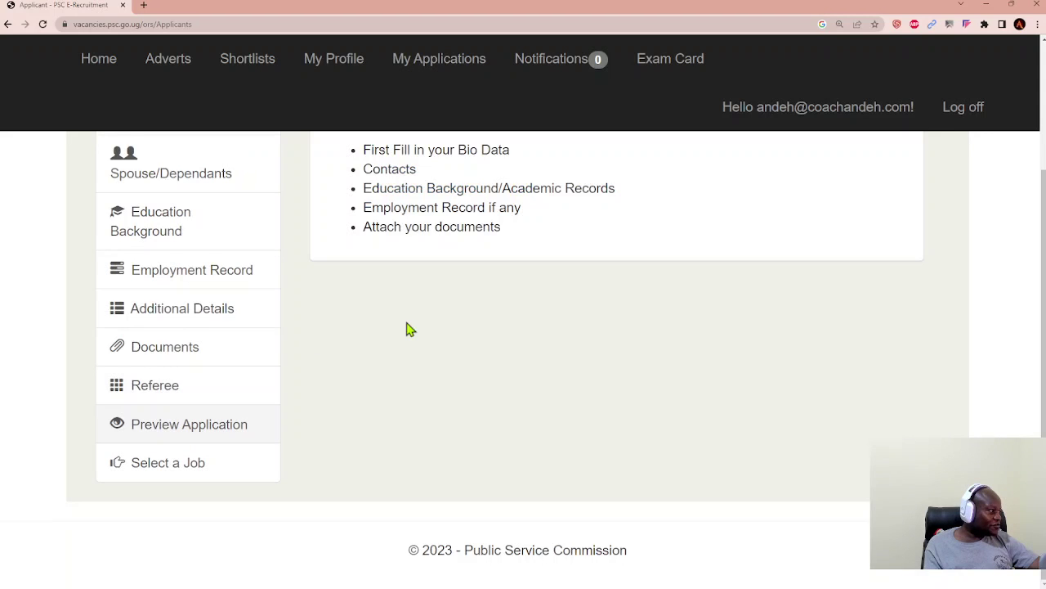
scroll(442, 323, up, 2)
scroll(489, 319, down, 1)
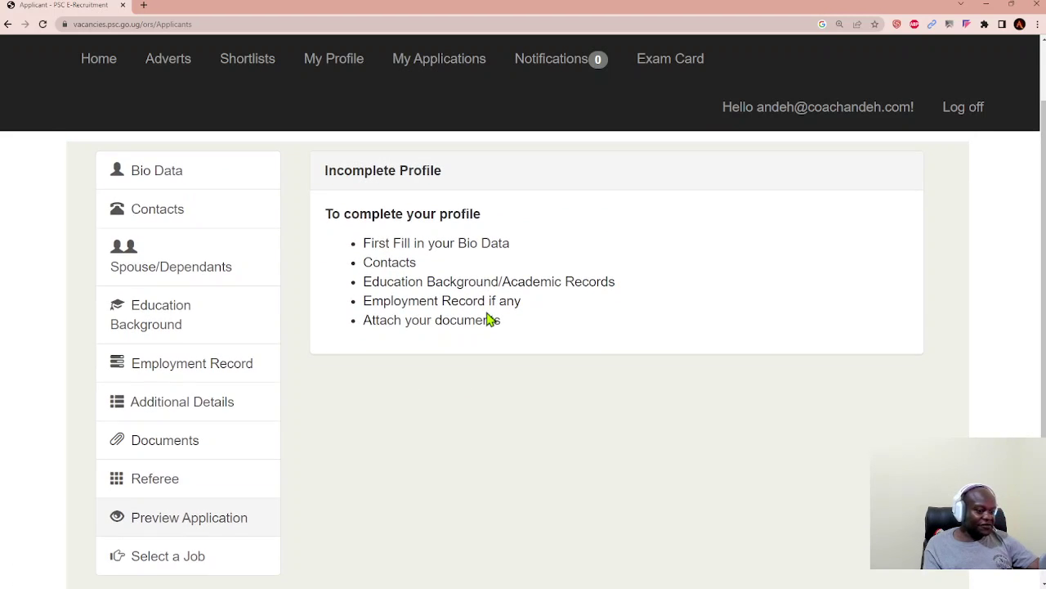
scroll(489, 319, down, 1)
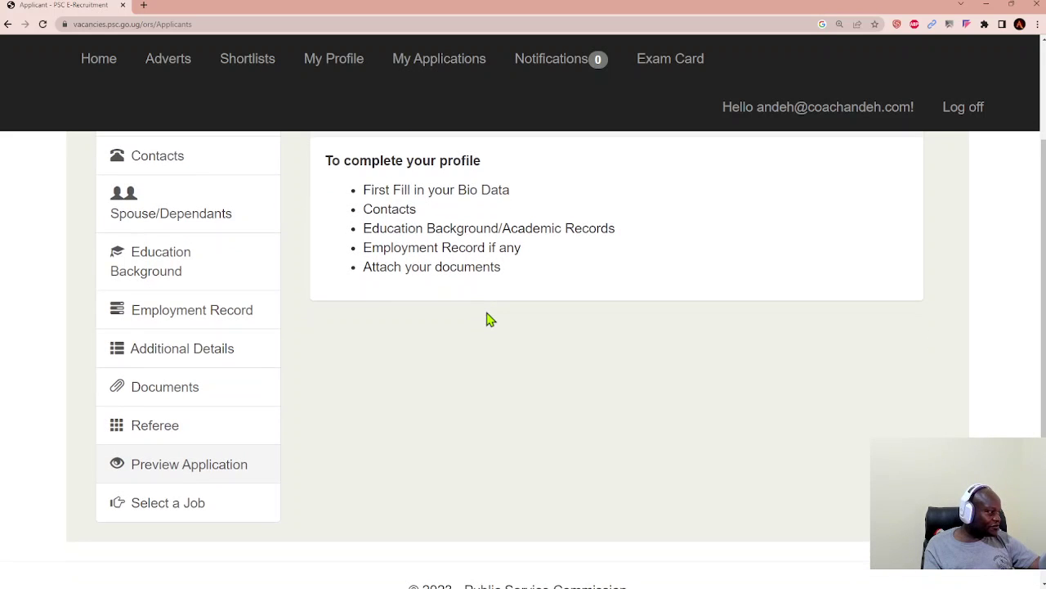
scroll(489, 319, up, 1)
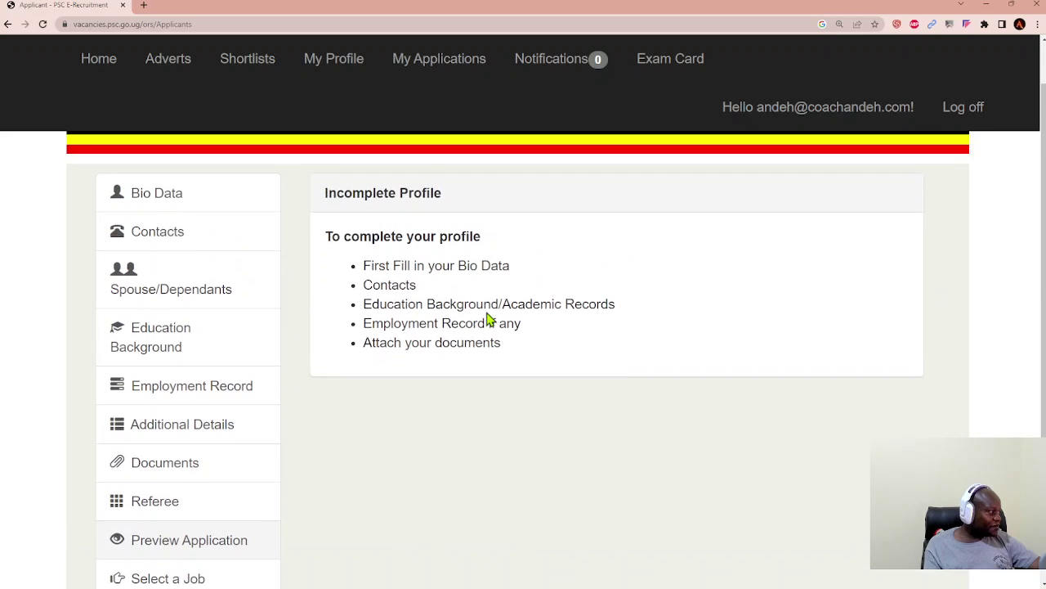
scroll(489, 319, down, 1)
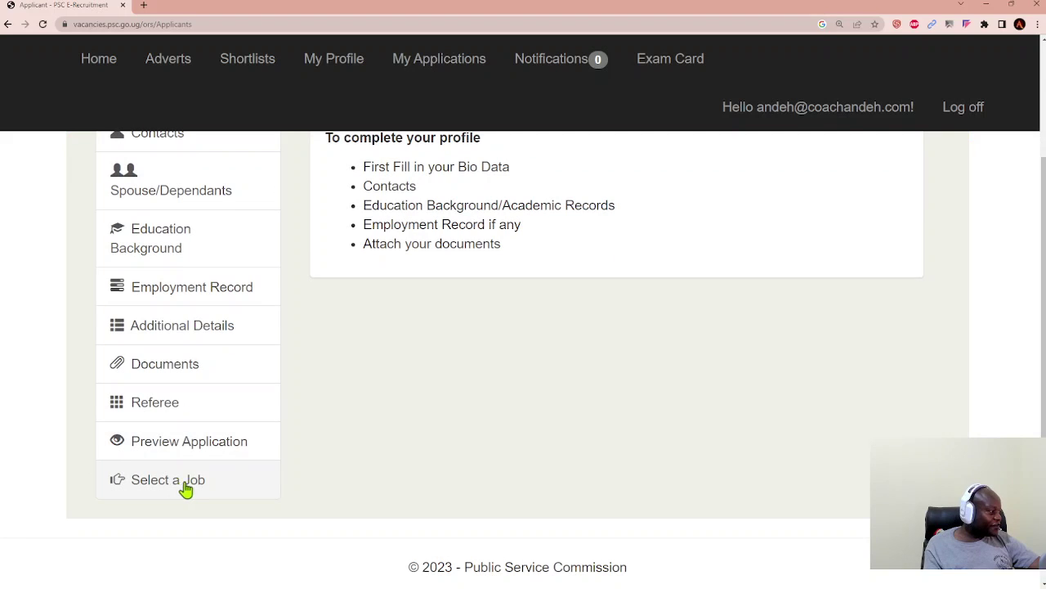
Step: Open Select a Job and scroll Advertised Jobs to HUMAN RESOURCE OFFICER, Ministry Of Public Service
click(180, 488)
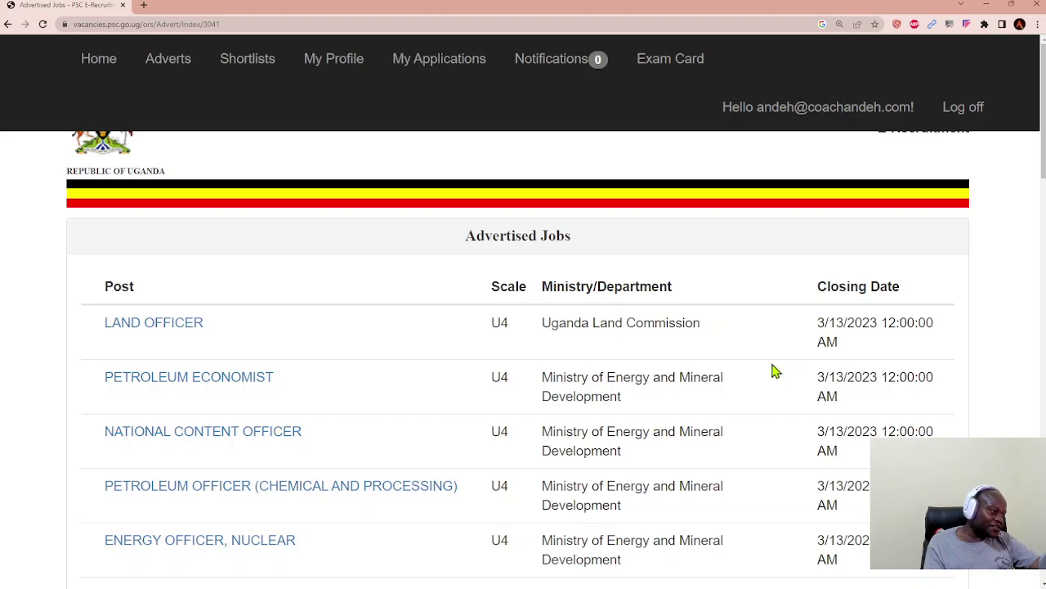
scroll(876, 362, down, 2)
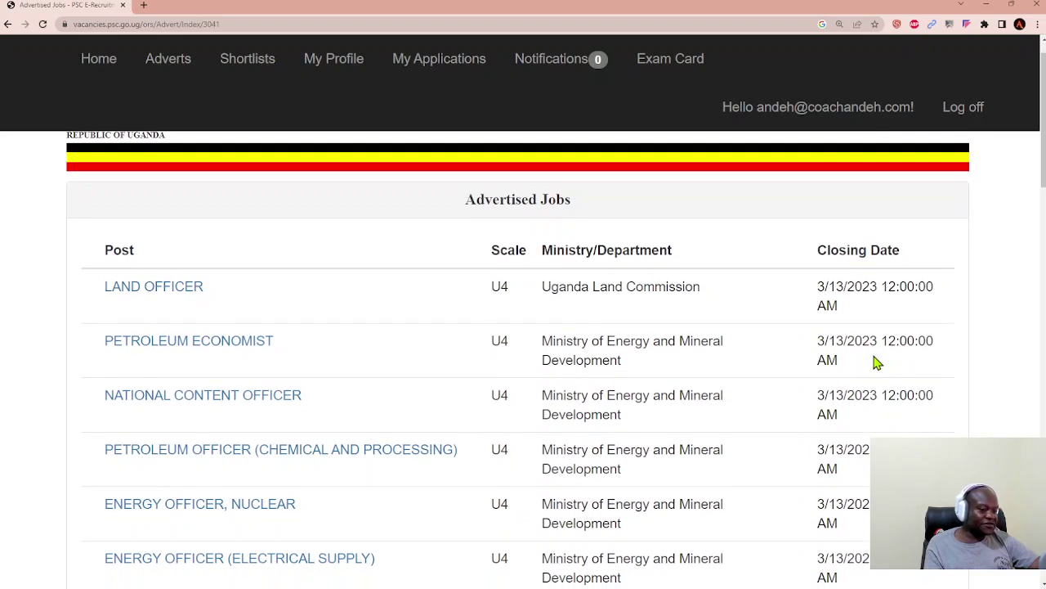
scroll(873, 357, down, 1)
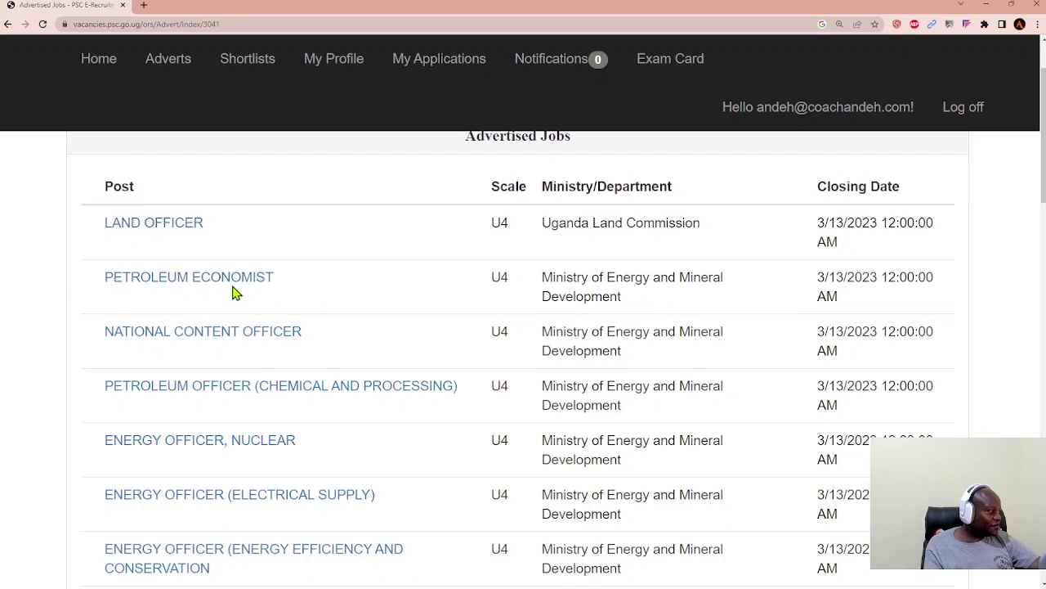
scroll(269, 302, down, 5)
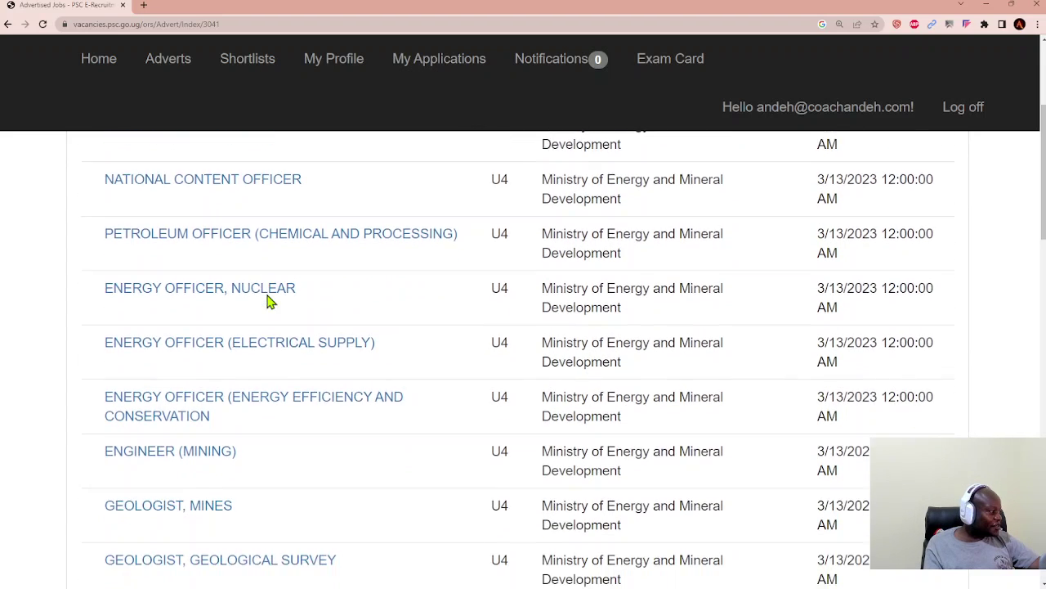
scroll(269, 302, down, 7)
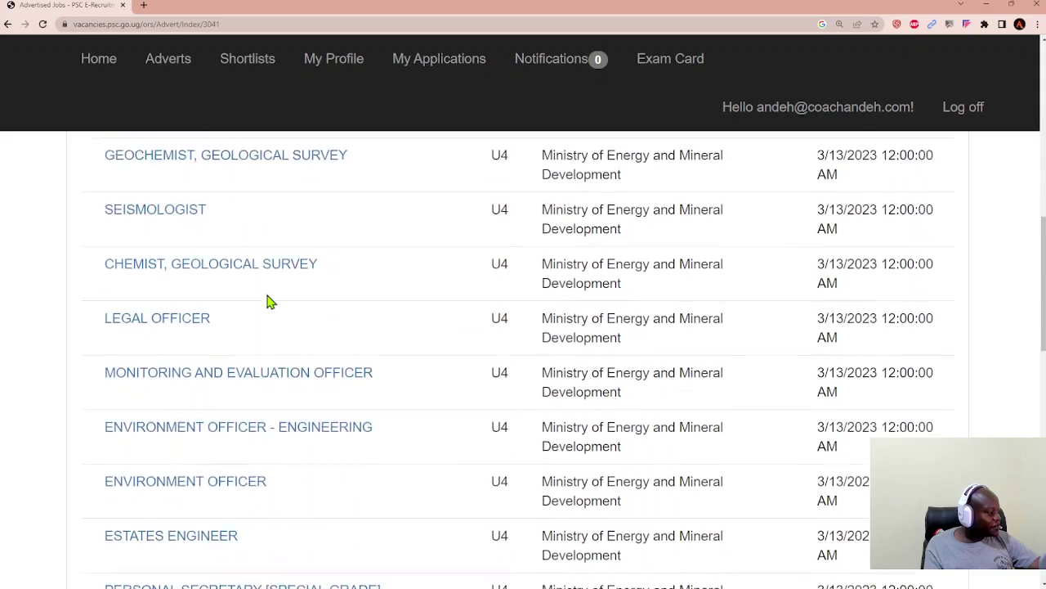
scroll(269, 301, down, 5)
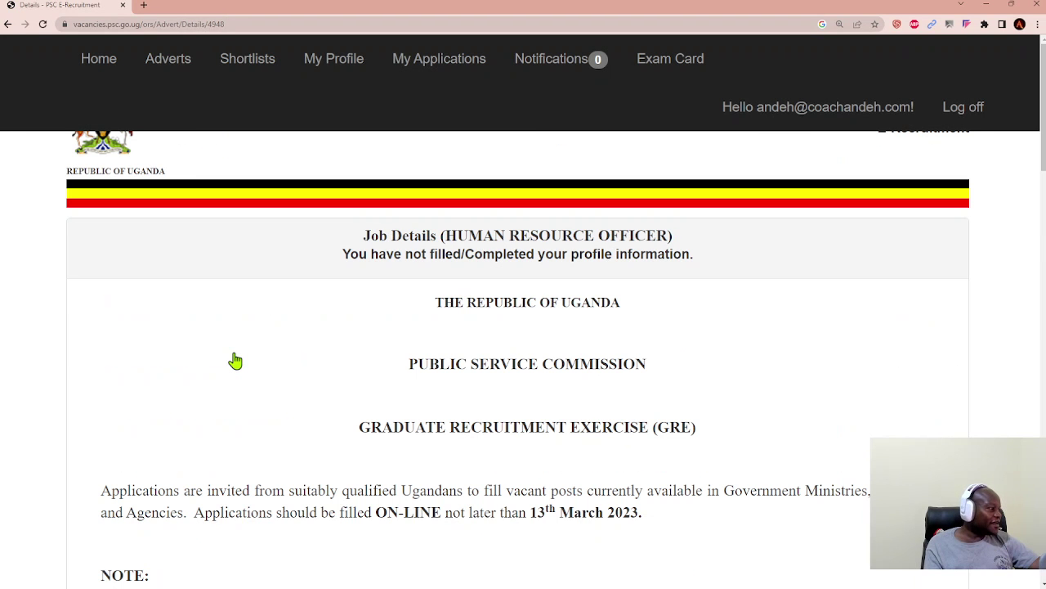
scroll(473, 350, down, 2)
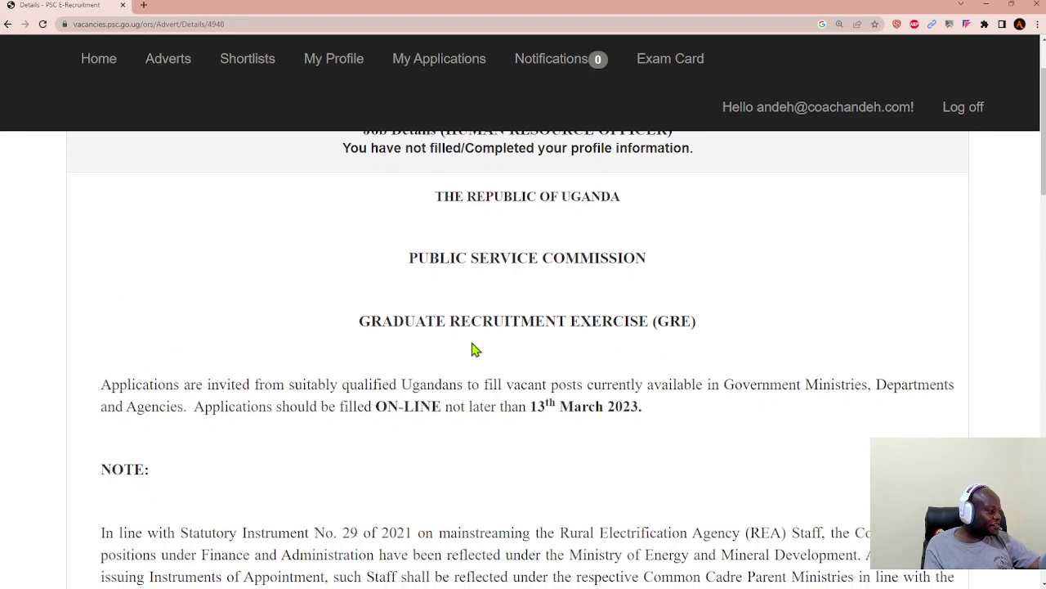
scroll(472, 350, down, 1)
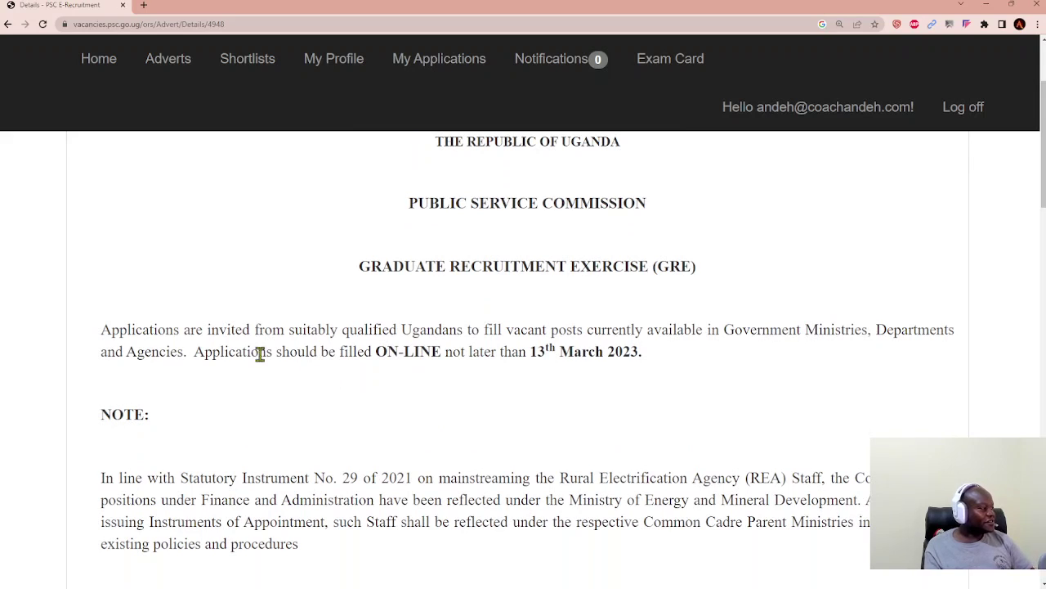
drag(197, 353, 641, 350)
scroll(563, 399, down, 5)
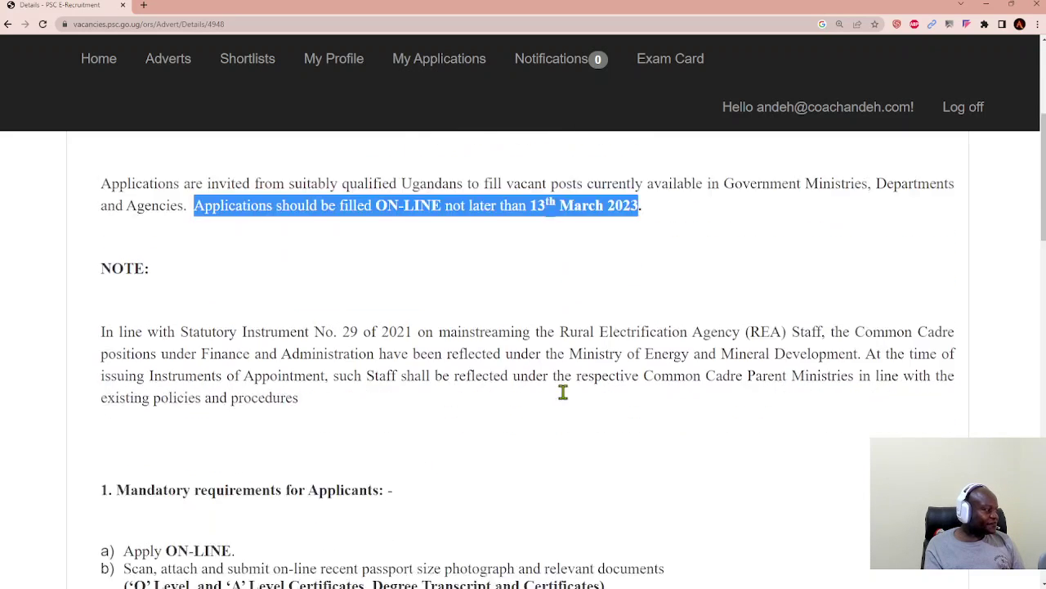
scroll(563, 400, down, 2)
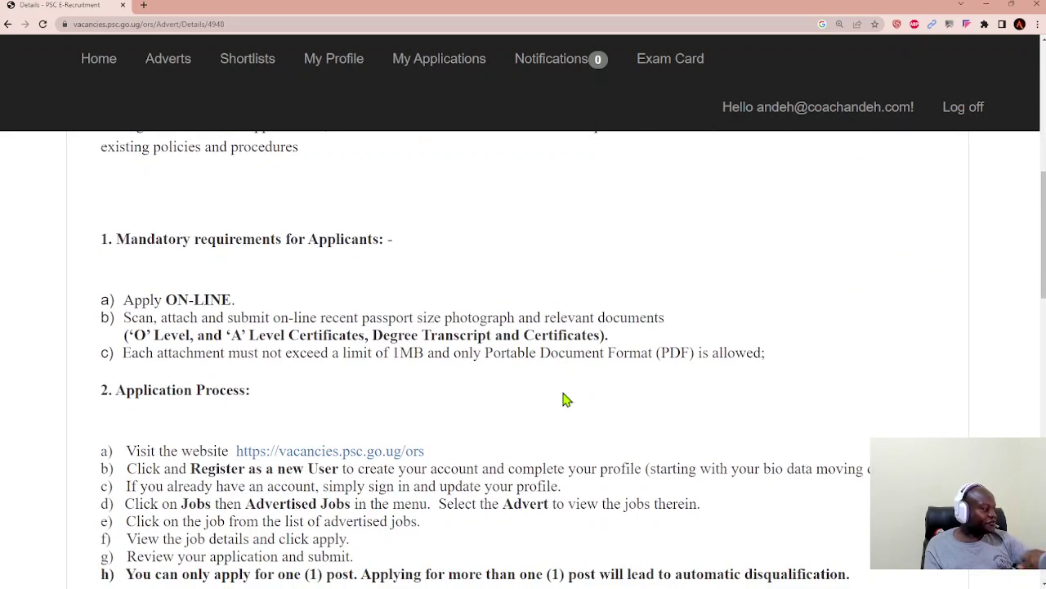
scroll(458, 426, down, 3)
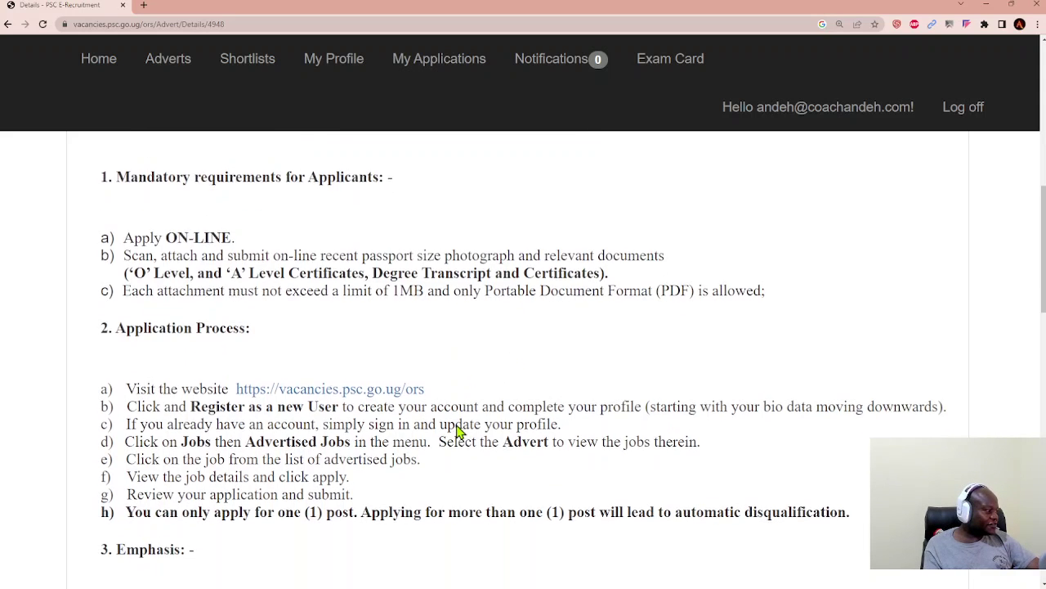
scroll(456, 425, down, 1)
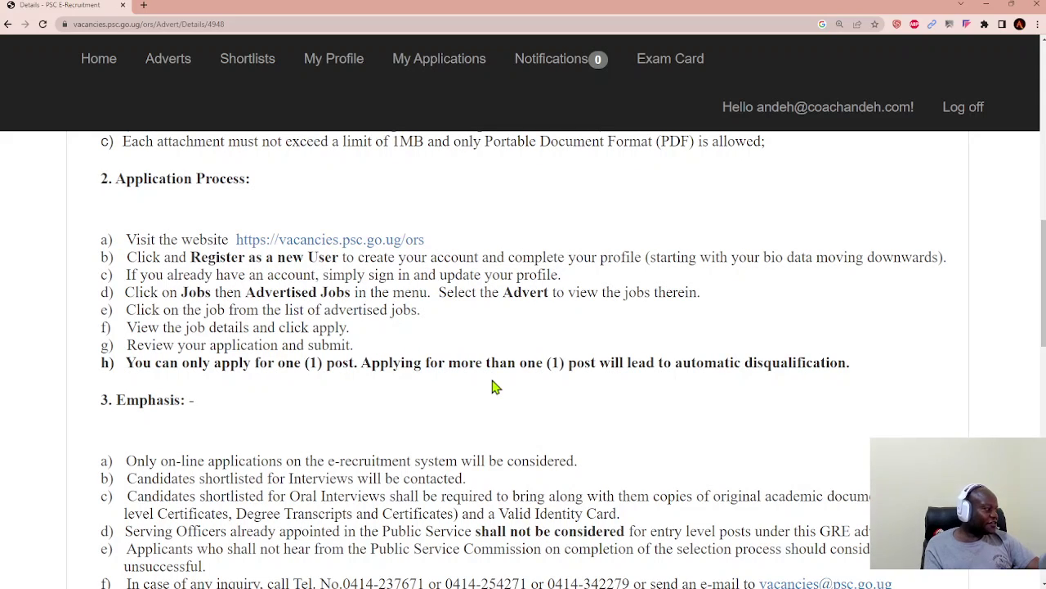
scroll(493, 385, down, 2)
scroll(493, 385, down, 1)
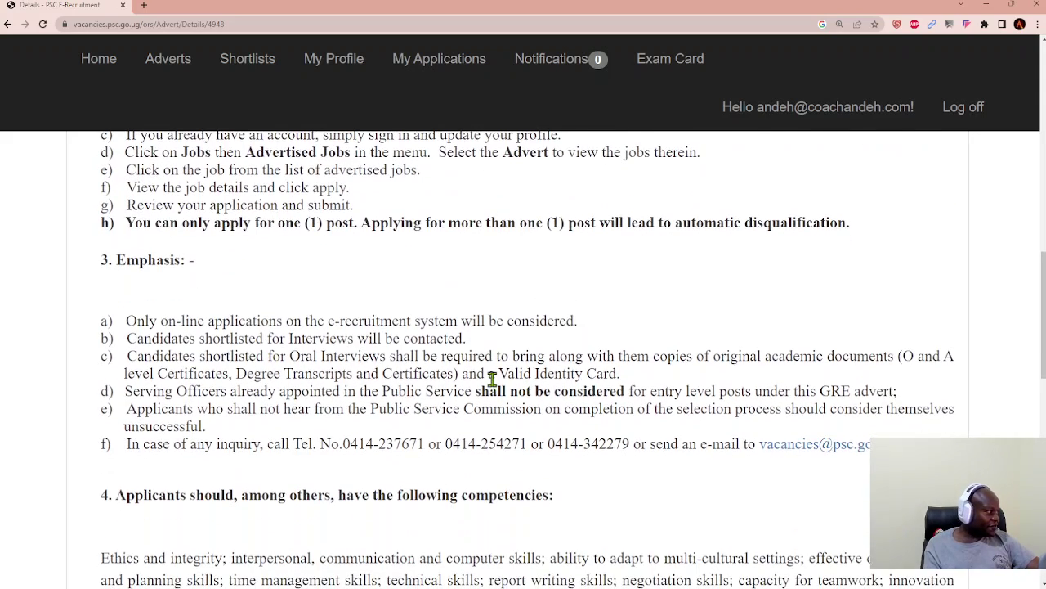
scroll(493, 380, down, 1)
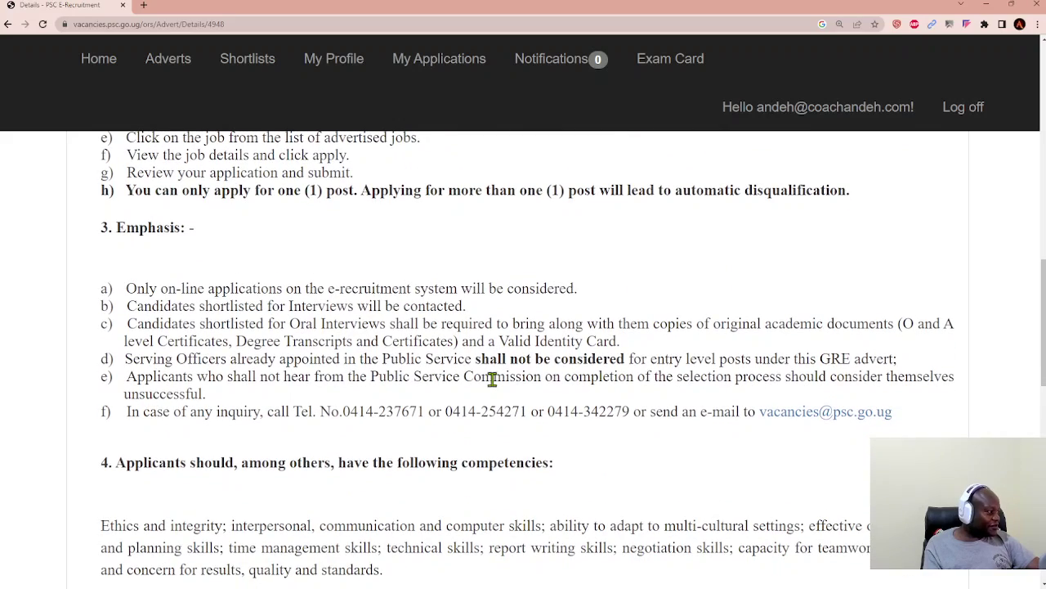
scroll(493, 380, down, 3)
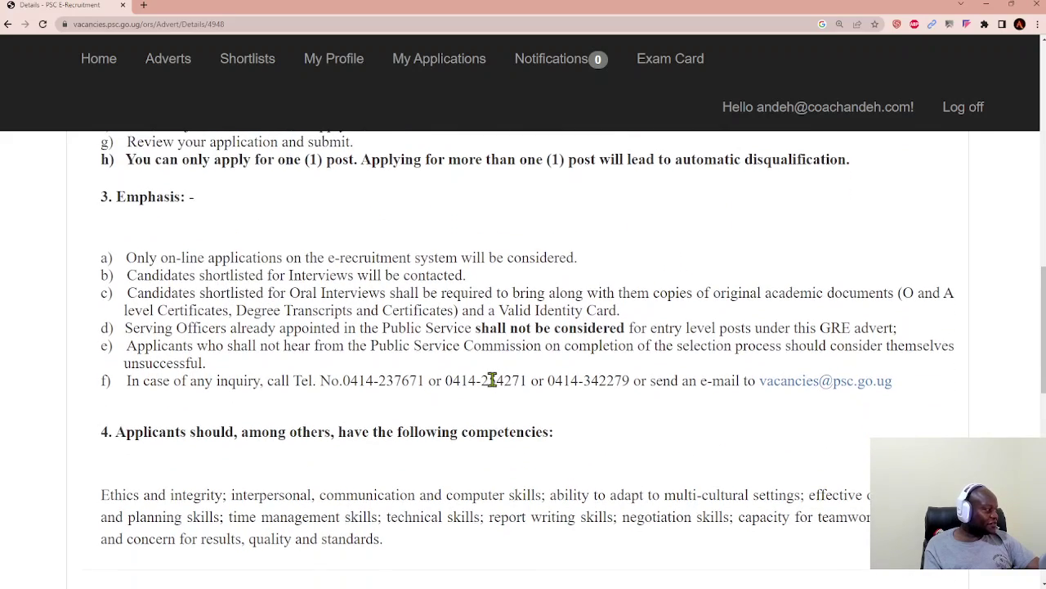
scroll(493, 386, down, 2)
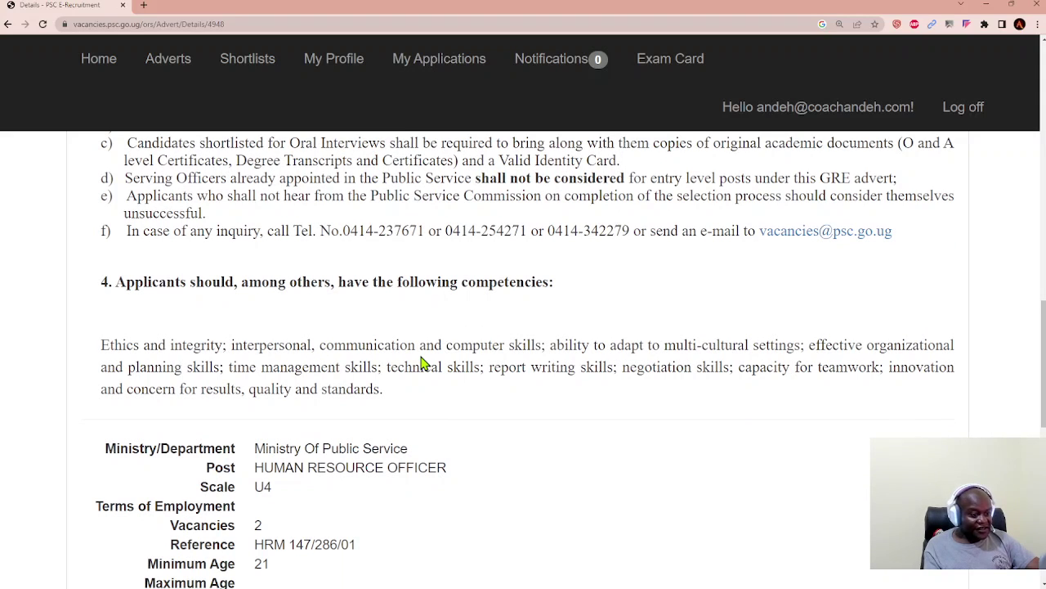
scroll(424, 363, down, 3)
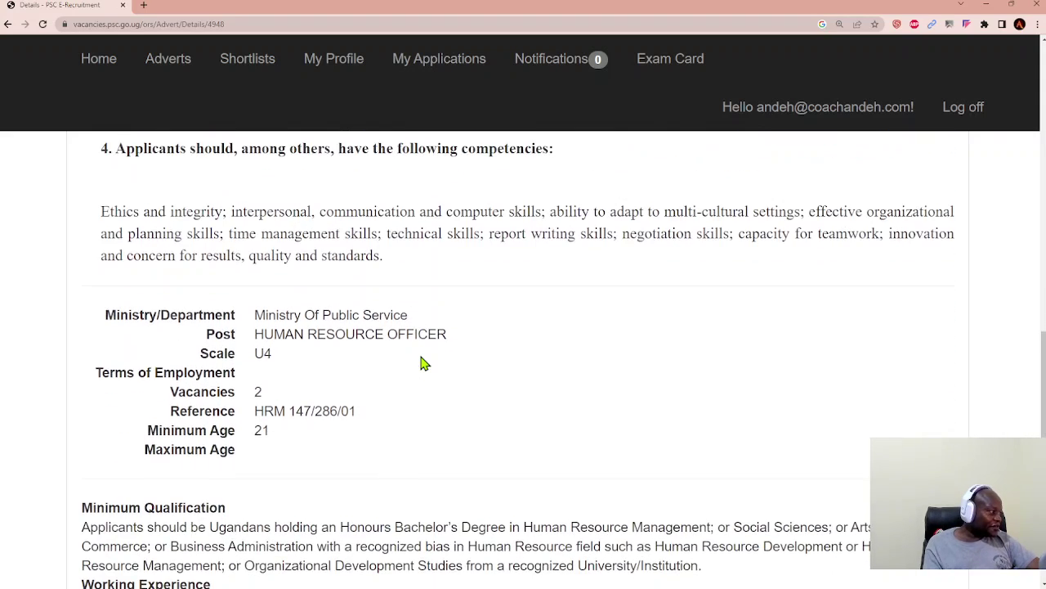
scroll(424, 363, down, 4)
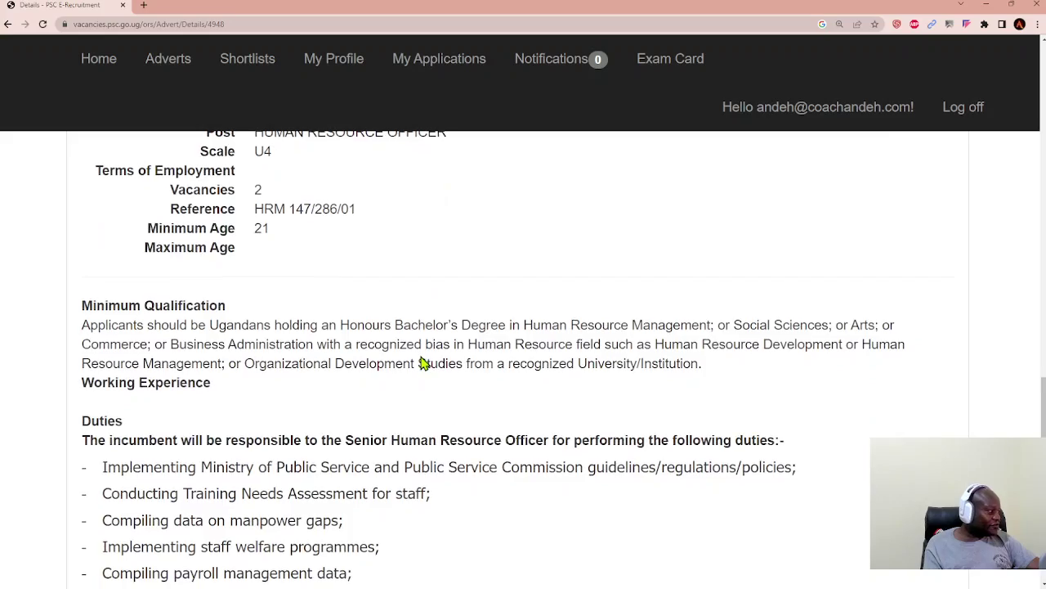
scroll(424, 363, down, 5)
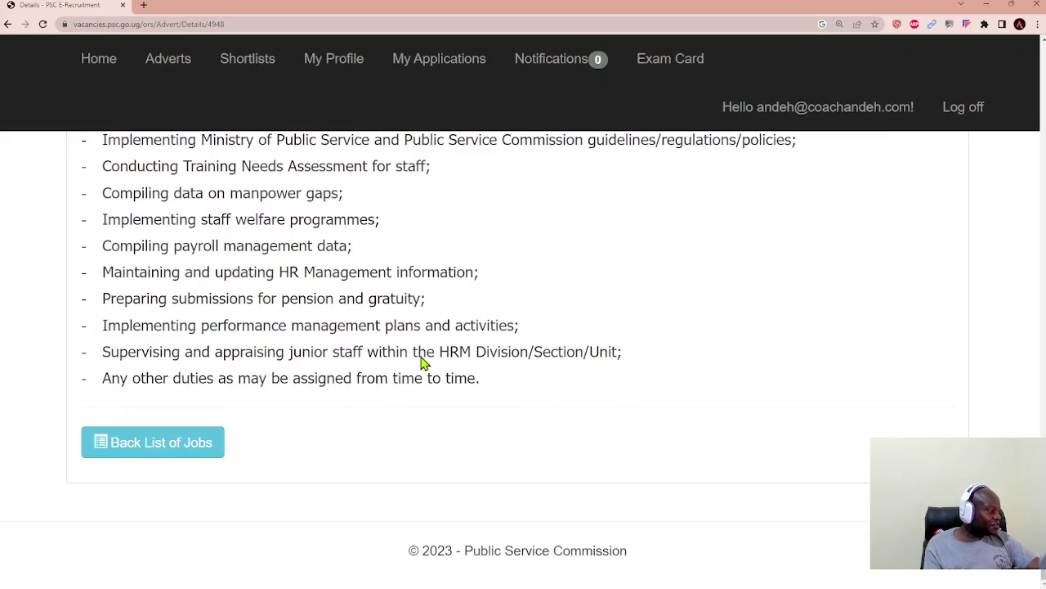
scroll(421, 356, up, 15)
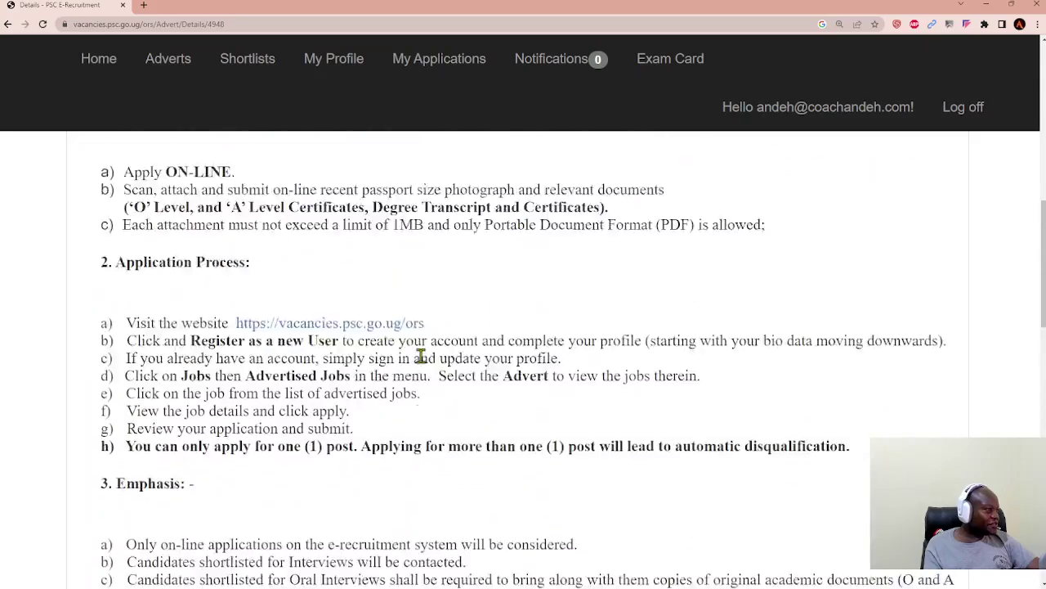
scroll(422, 359, up, 5)
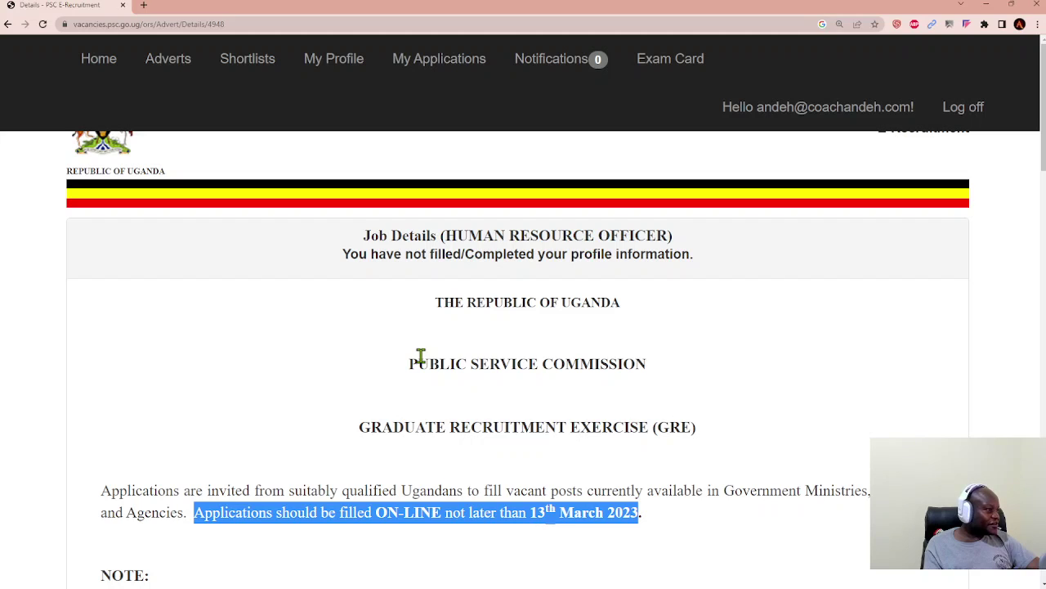
scroll(421, 359, down, 5)
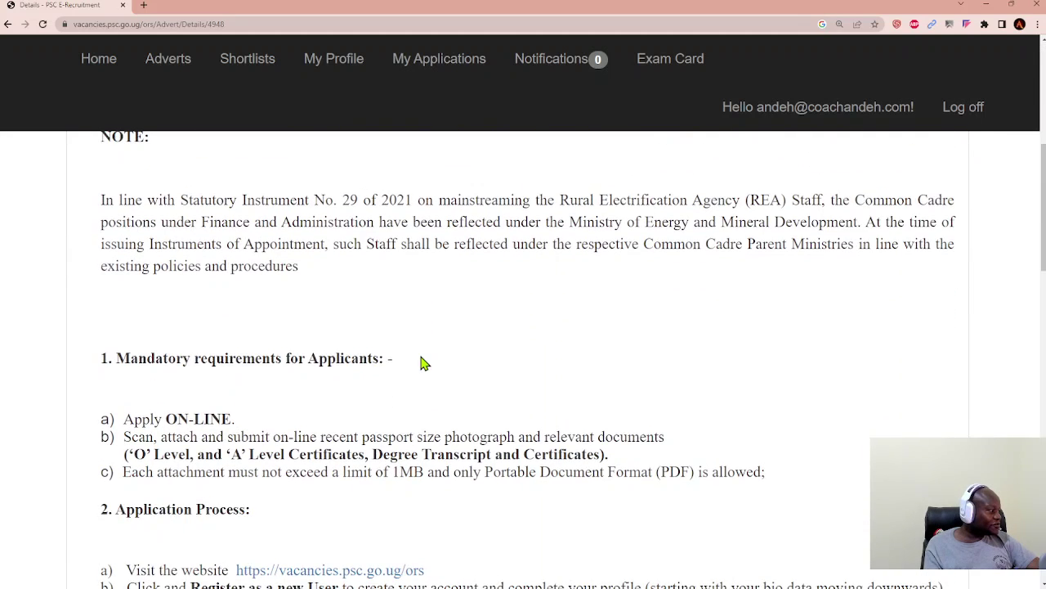
scroll(421, 363, down, 1)
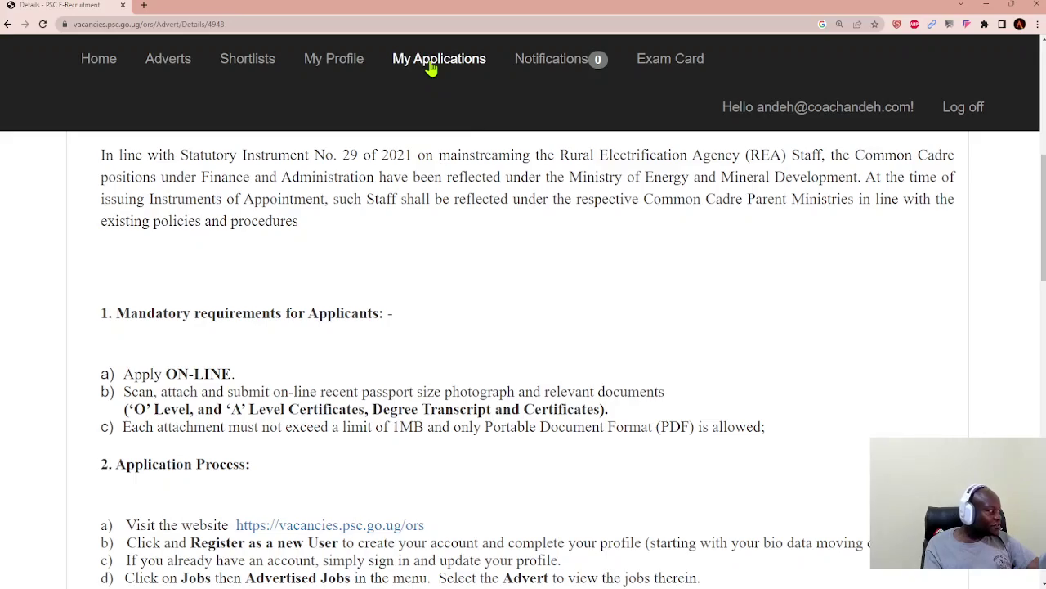
Step: Scroll the My Applications page, which shows no applications and the Examinations Card and Exam Results sections
scroll(556, 316, down, 8)
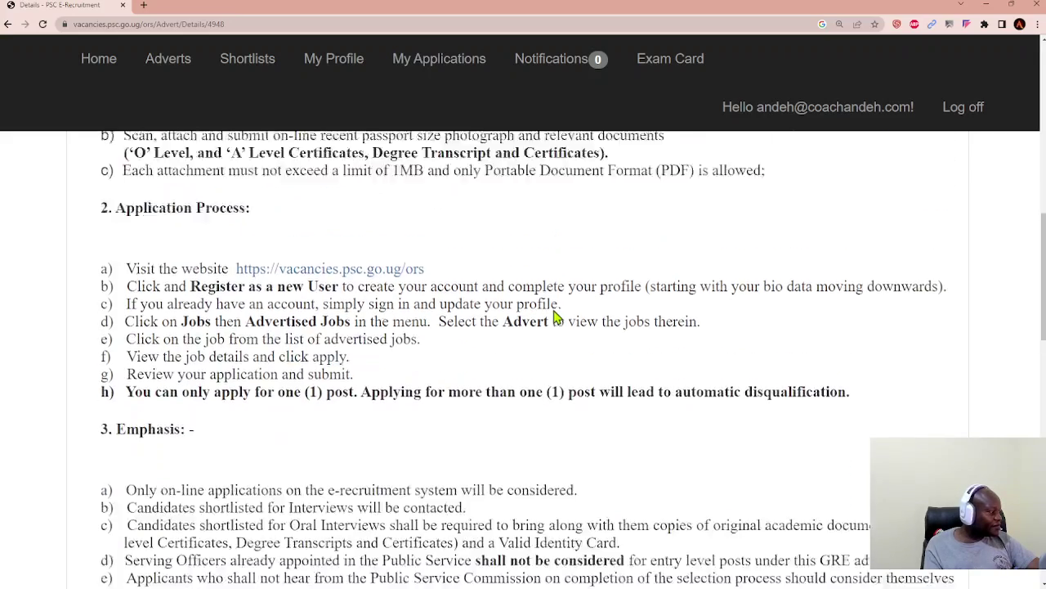
scroll(556, 318, down, 2)
scroll(556, 317, up, 3)
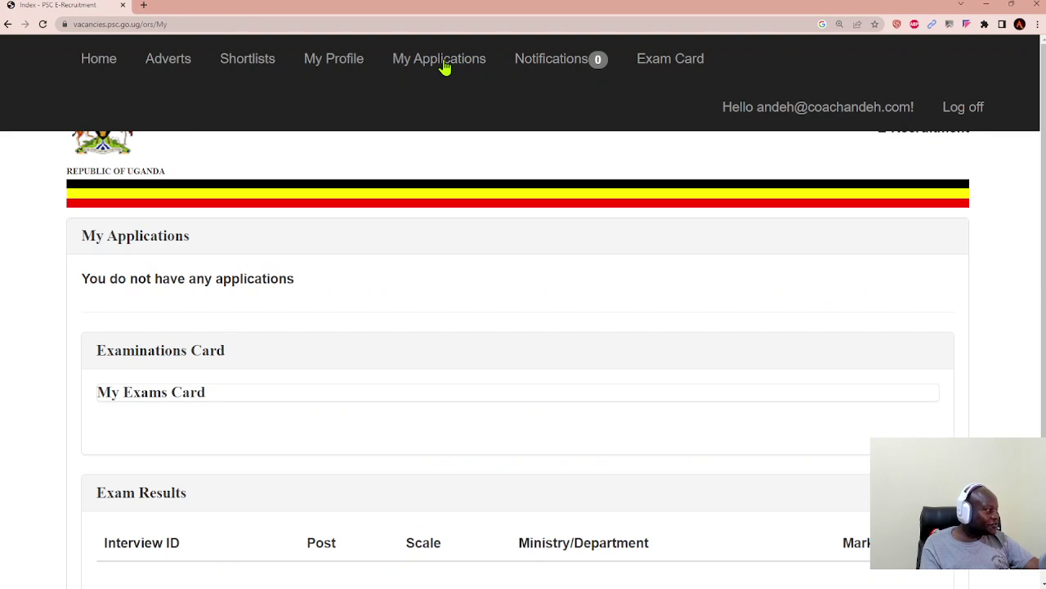
scroll(546, 299, down, 3)
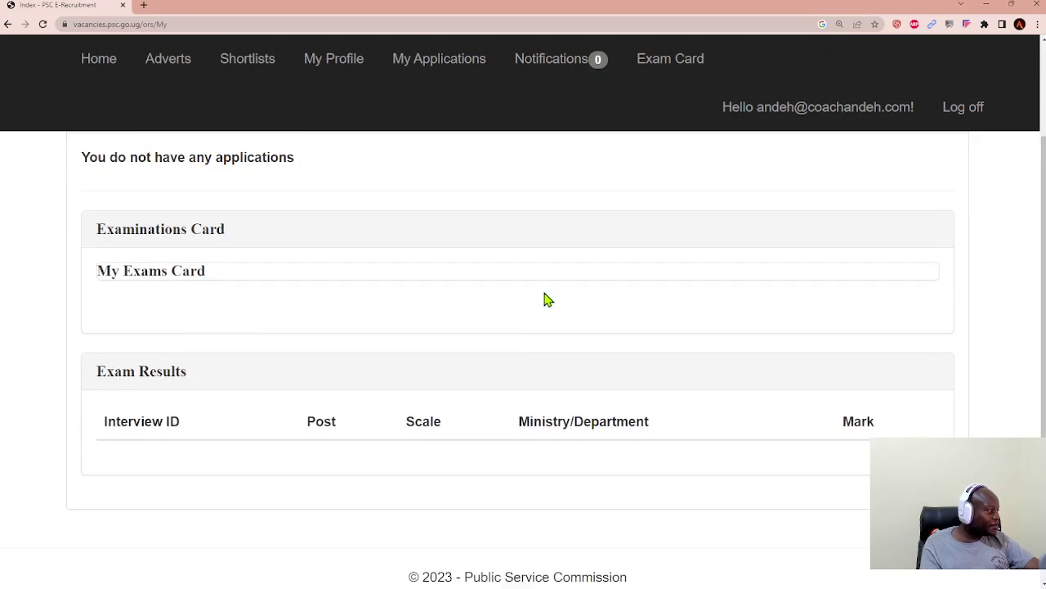
scroll(547, 299, up, 3)
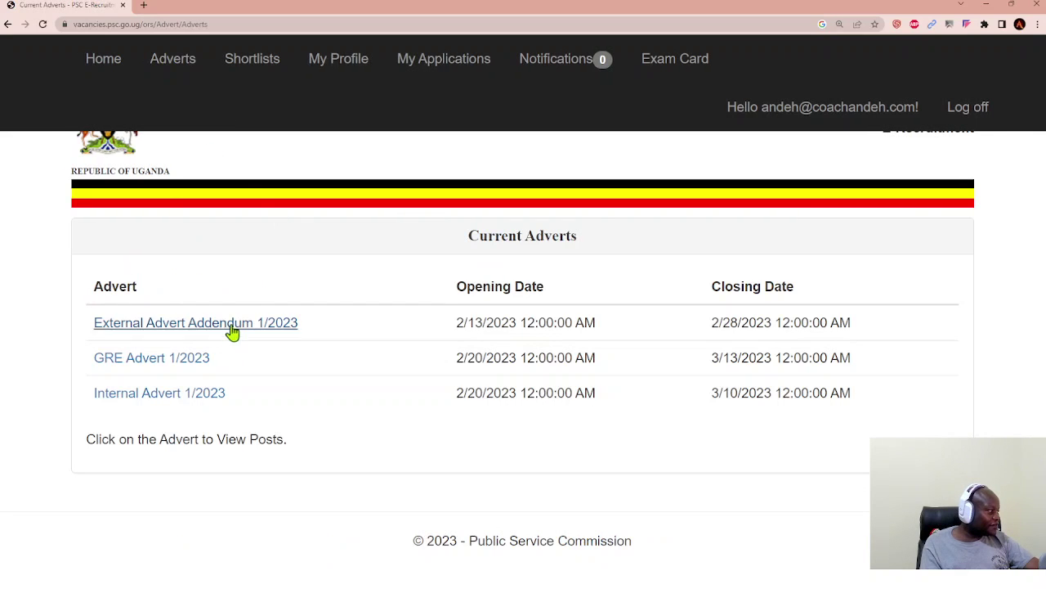
Step: Open the GRE Advert 1/2023 link and scroll down through its advertised jobs
click(196, 368)
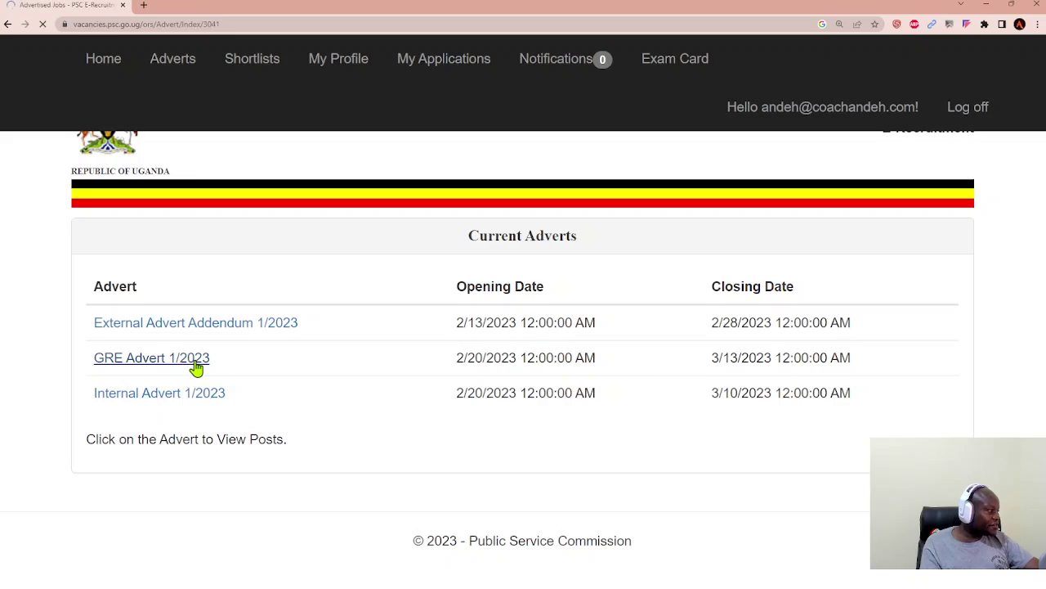
scroll(322, 416, down, 4)
scroll(322, 416, down, 12)
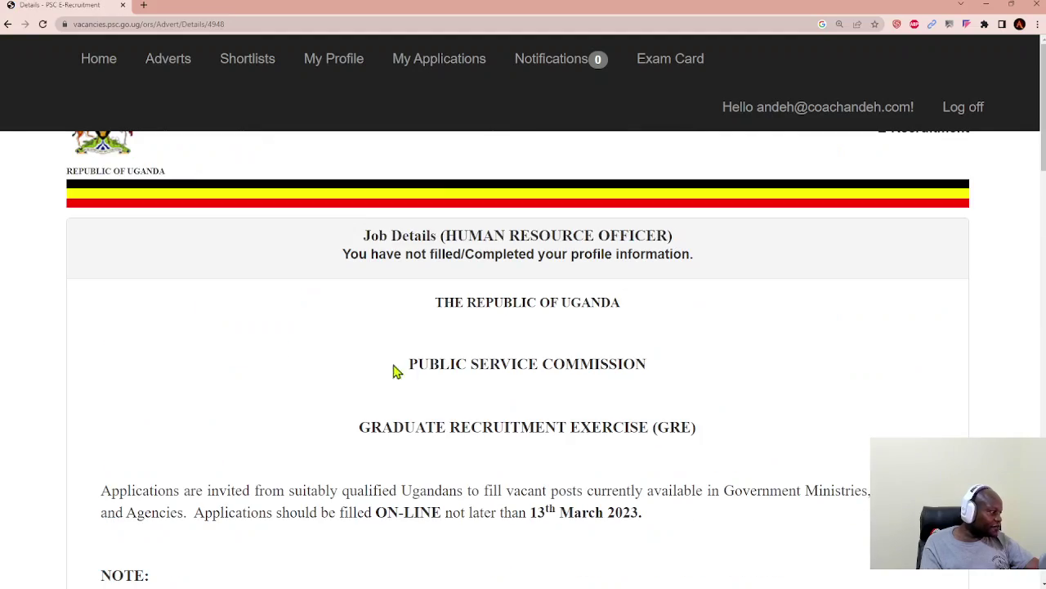
Step: Scroll the Human Resource Officer advert down to its Duties, through supervising junior HRM staff
scroll(408, 378, down, 8)
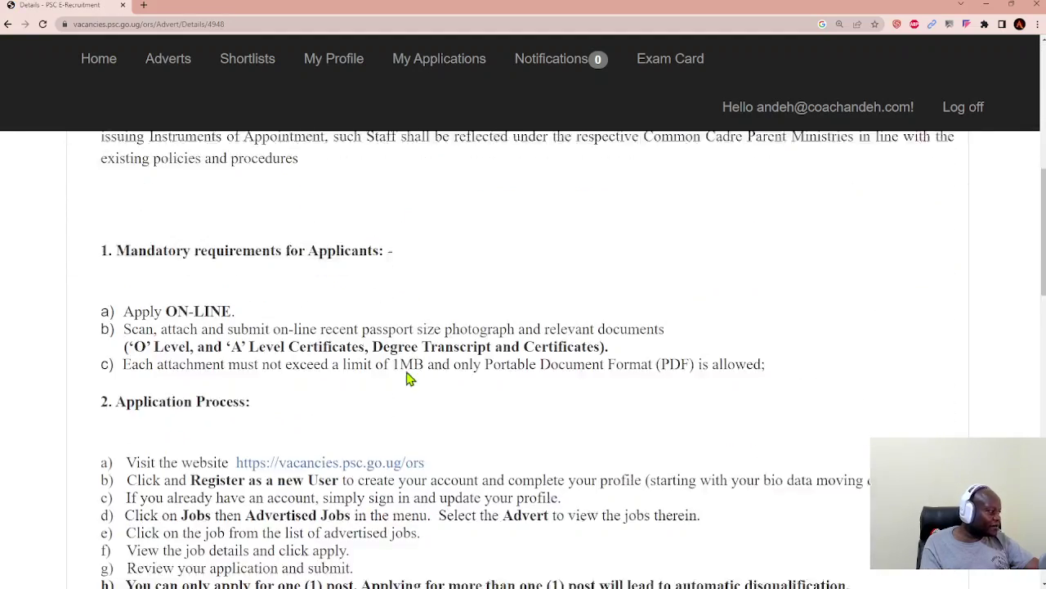
scroll(409, 377, down, 10)
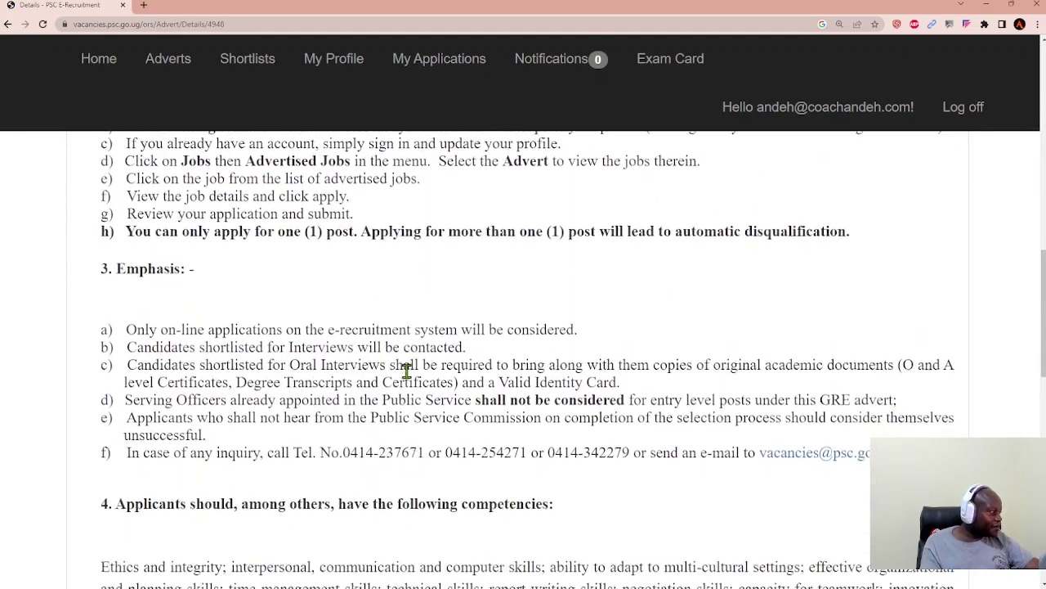
scroll(409, 378, down, 10)
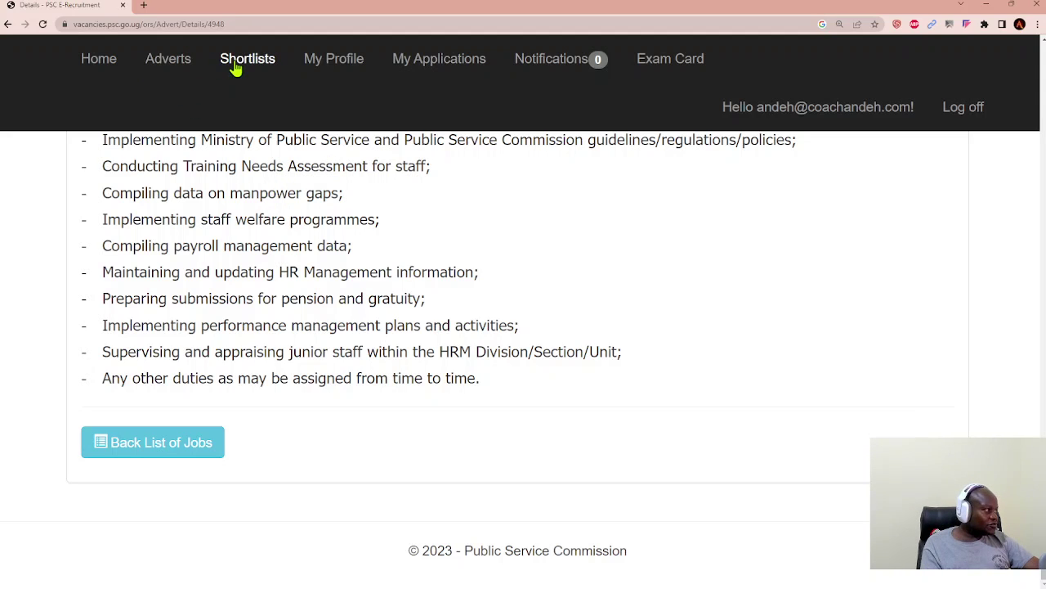
Step: Go to My Profile and scroll its sidebar from Bio Data through Referee to Select a Job
click(317, 63)
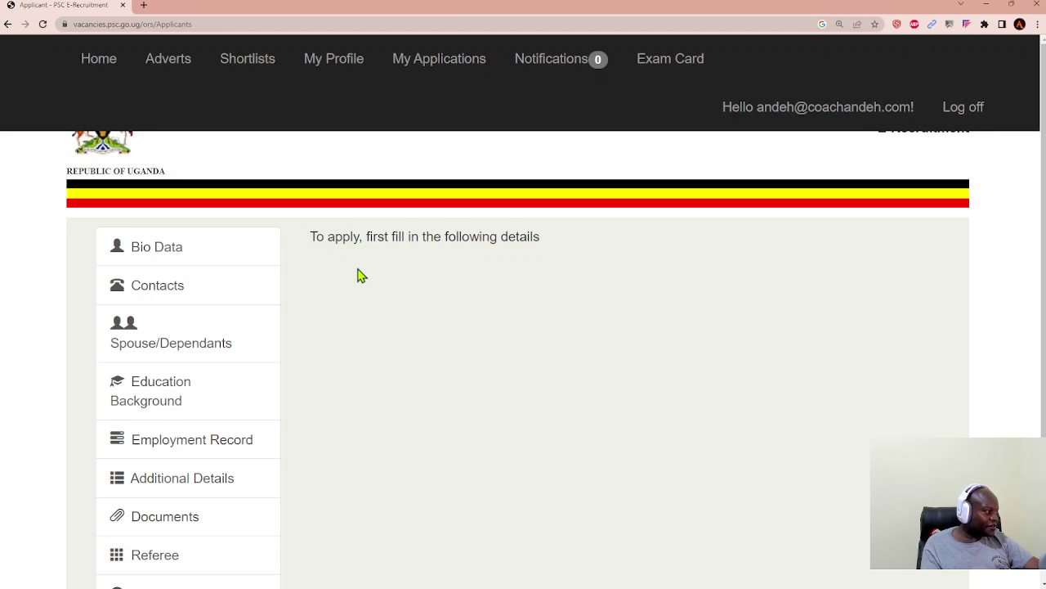
scroll(360, 276, down, 2)
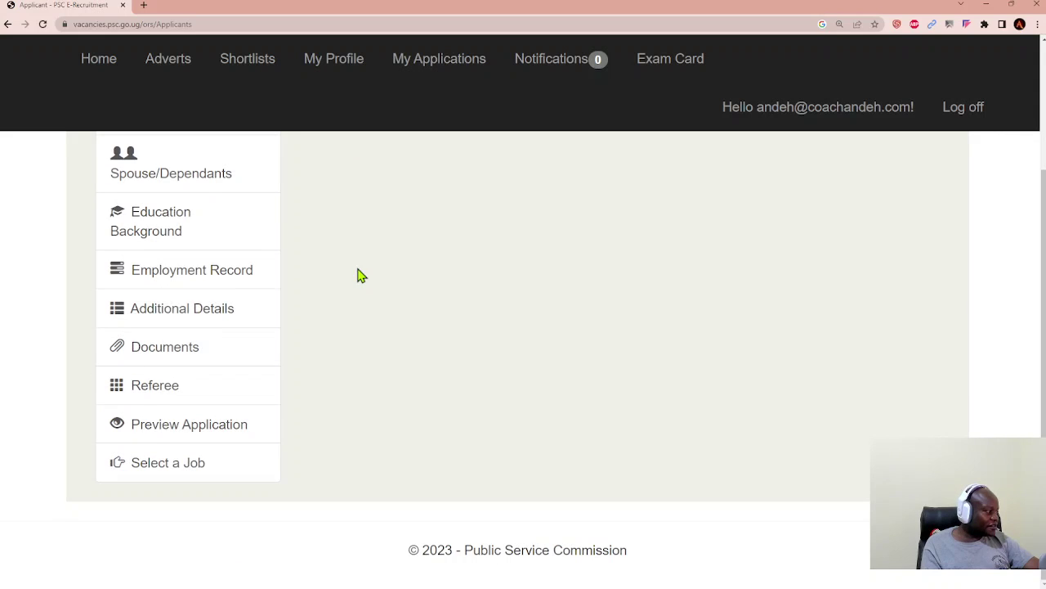
scroll(388, 299, up, 2)
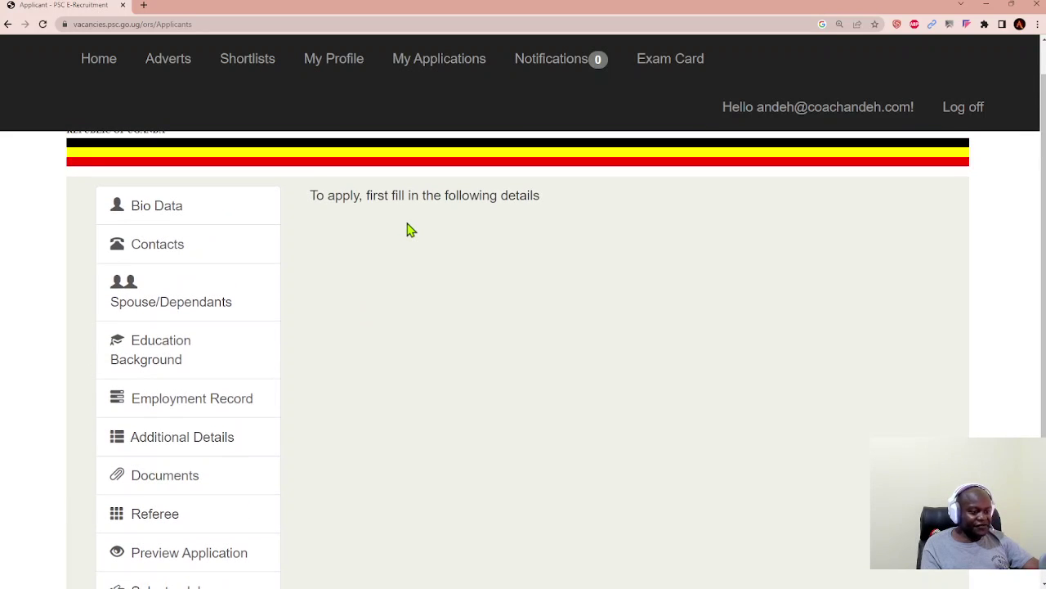
scroll(411, 230, down, 2)
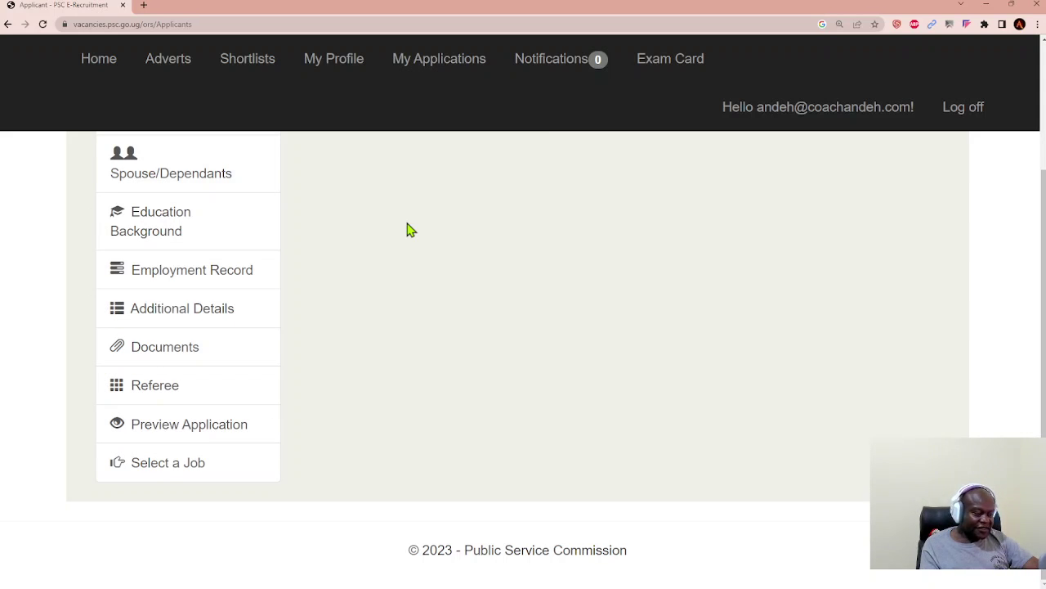
scroll(552, 296, up, 3)
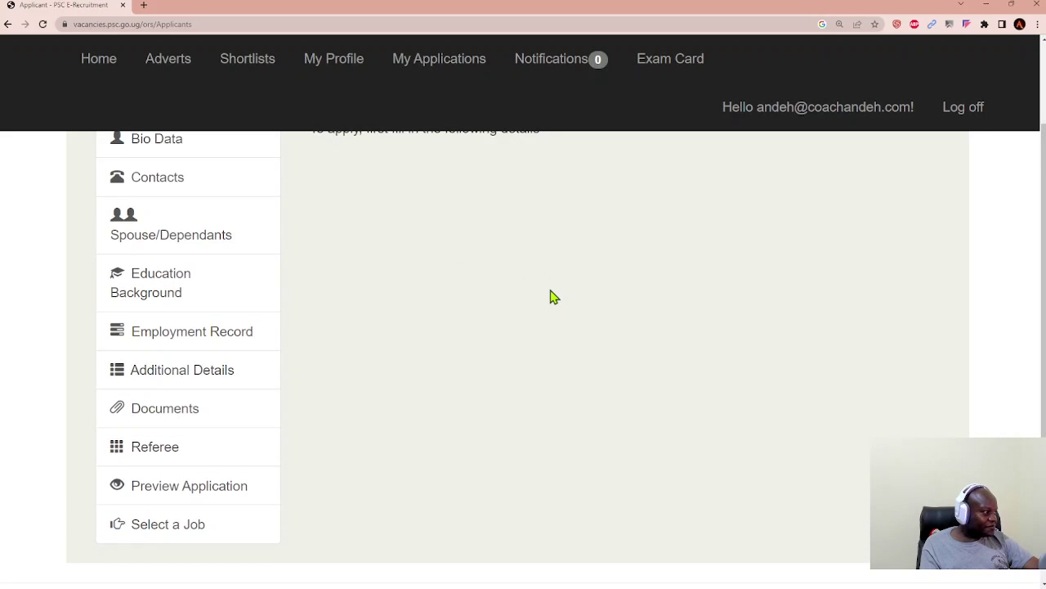
scroll(553, 297, down, 3)
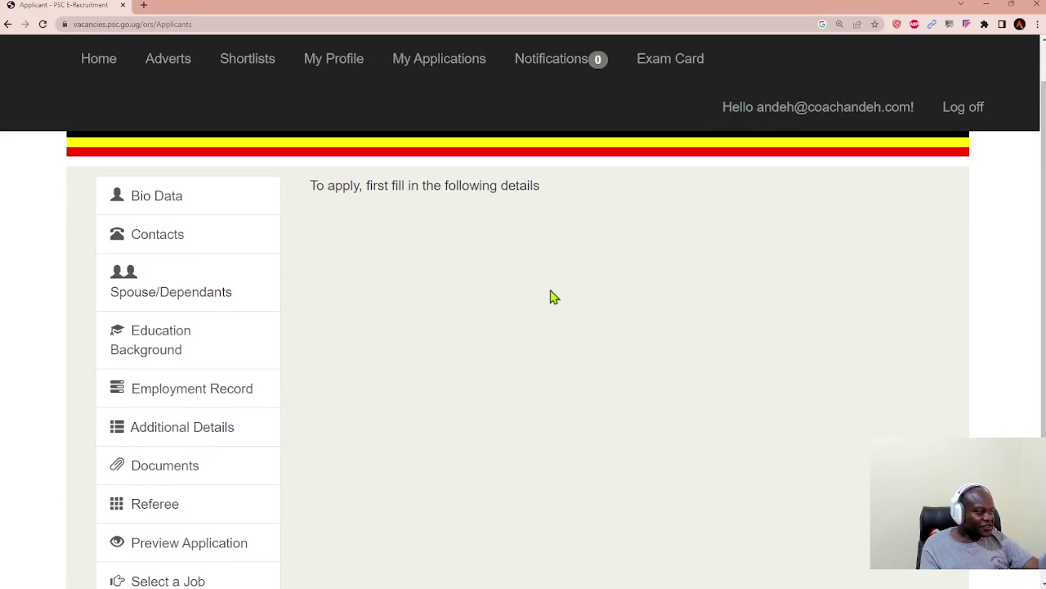